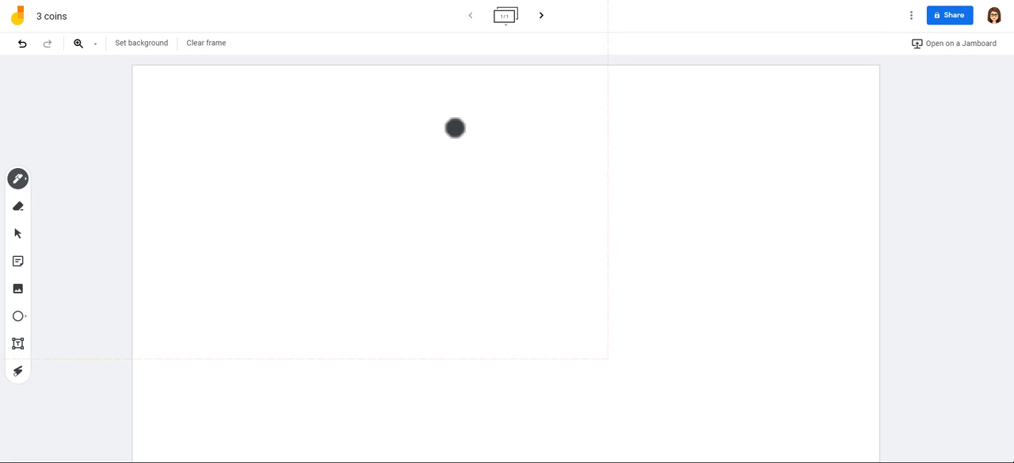
Step: Handwrite the heading "Toss 3 coins" in black at the top of the blank frame
mouse_move(157, 78)
left_mouse_down()
mouse_move(156, 92)
mouse_move(168, 78)
left_mouse_up()
left_click_drag(165, 86, 167, 85)
mouse_move(186, 84)
left_mouse_down()
mouse_move(181, 92)
mouse_move(199, 91)
left_mouse_up()
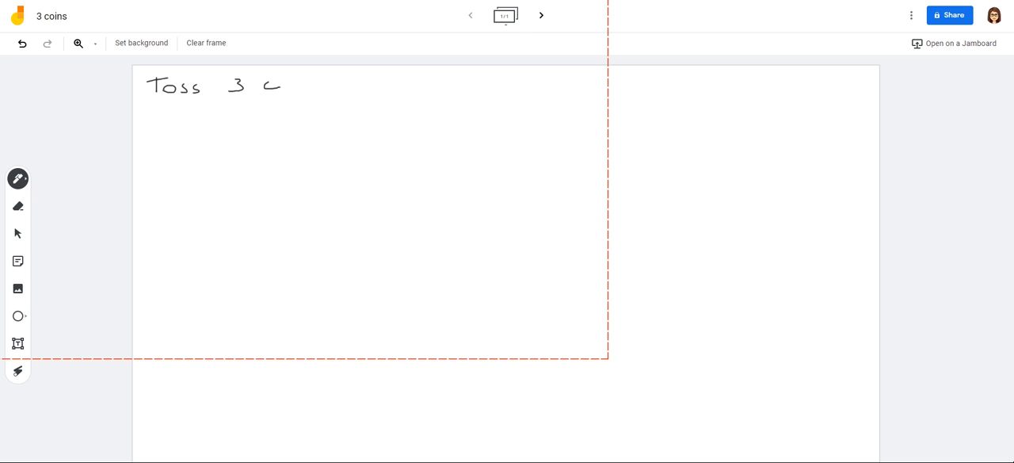
left_click_drag(330, 82, 321, 91)
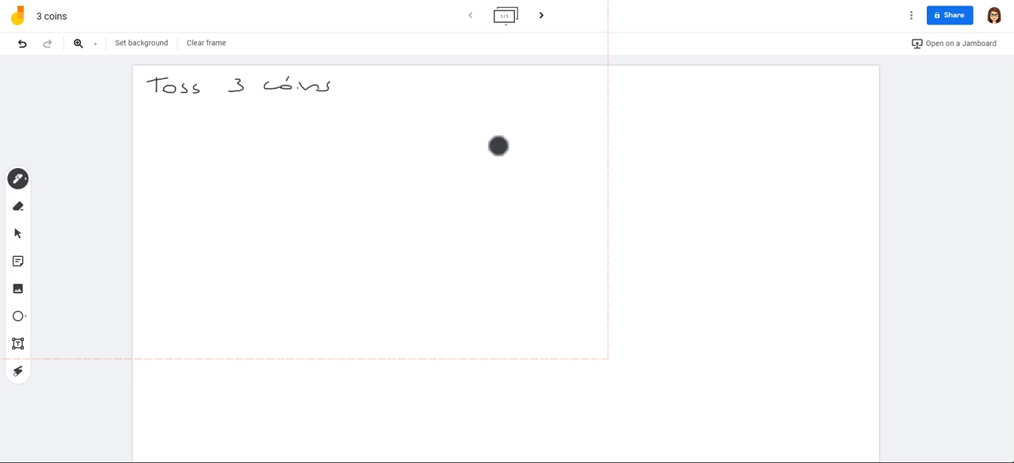
Step: Write "Toss 1 coin" below the heading and draw two branches from it ending in H and T
left_click_drag(176, 132, 184, 139)
left_click_drag(200, 134, 194, 140)
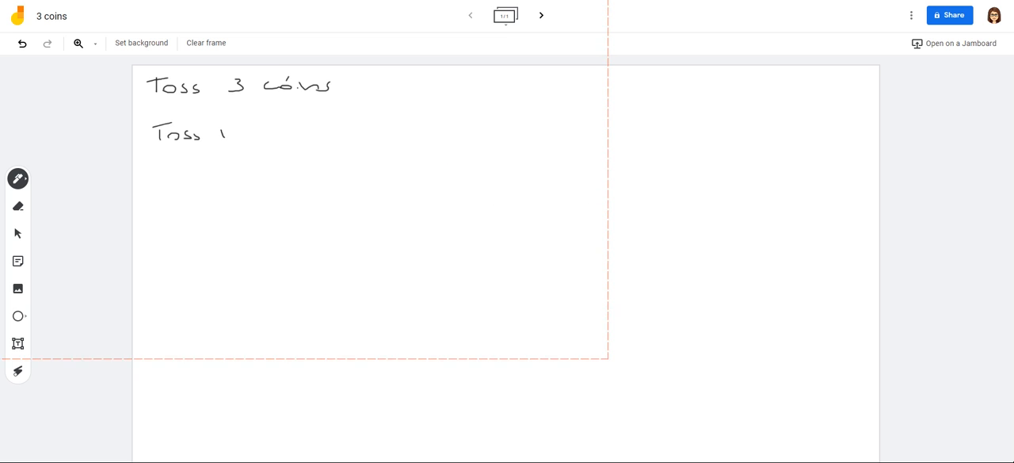
mouse_move(279, 135)
left_mouse_down()
mouse_move(349, 118)
mouse_move(331, 135)
mouse_move(358, 135)
left_mouse_up()
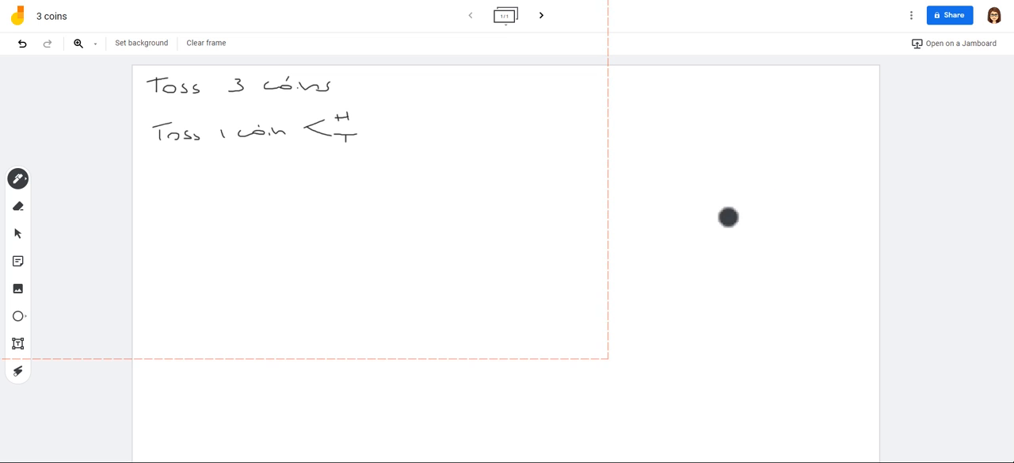
Step: Write "Toss 2 coins" with first-toss branches to H and T, and label that level "1st"
mouse_move(161, 179)
left_mouse_down()
mouse_move(161, 192)
mouse_move(179, 177)
left_mouse_up()
left_click_drag(173, 185, 191, 193)
left_click_drag(225, 181, 227, 190)
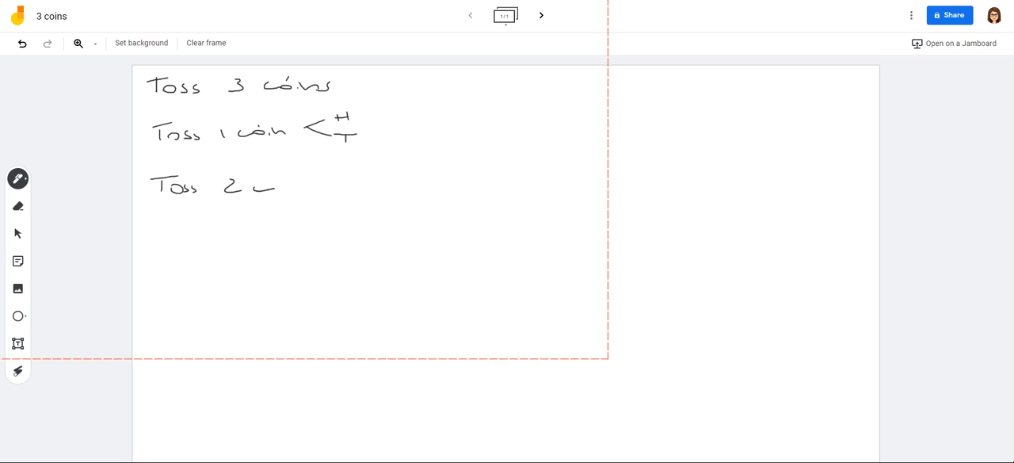
left_click_drag(341, 182, 385, 170)
mouse_move(385, 165)
left_mouse_down()
mouse_move(361, 193)
mouse_move(380, 204)
left_mouse_up()
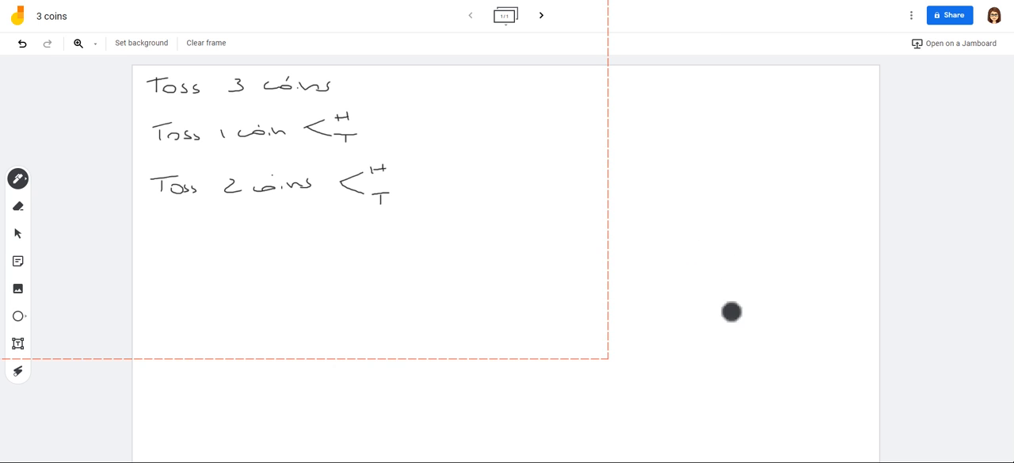
left_click_drag(377, 223, 384, 222)
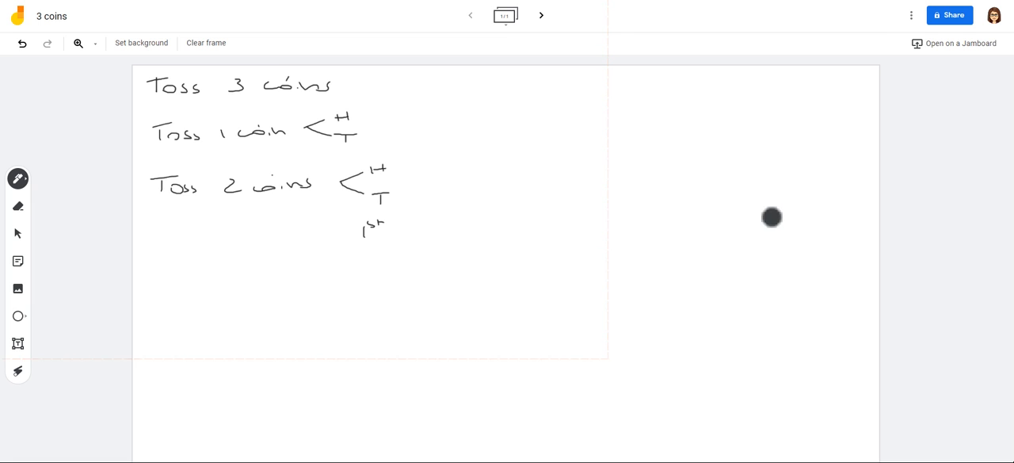
Step: Add second-toss branches ending in H and T to both the H and the T of the two-coin tree
left_click_drag(406, 158, 447, 150)
mouse_move(434, 146)
left_mouse_down()
mouse_move(449, 145)
mouse_move(425, 168)
mouse_move(442, 173)
left_mouse_up()
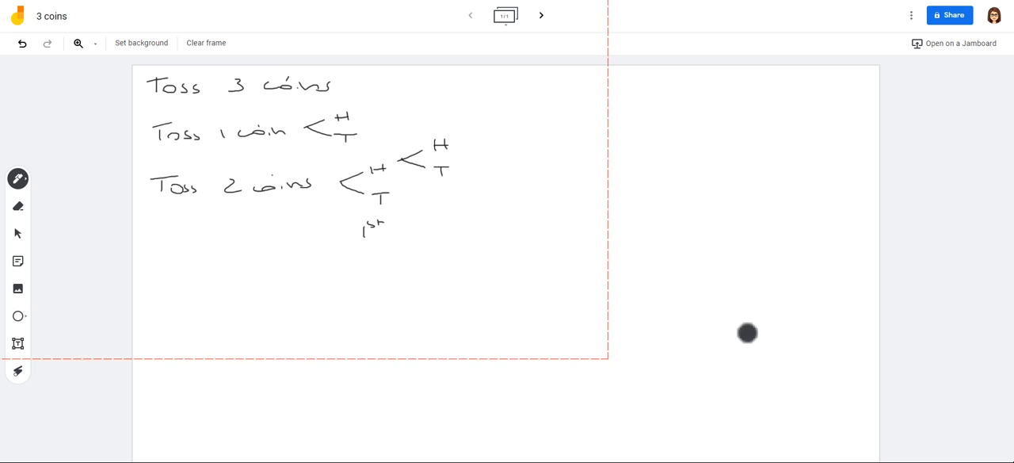
mouse_move(398, 200)
left_mouse_down()
mouse_move(428, 190)
mouse_move(433, 208)
mouse_move(449, 206)
left_mouse_up()
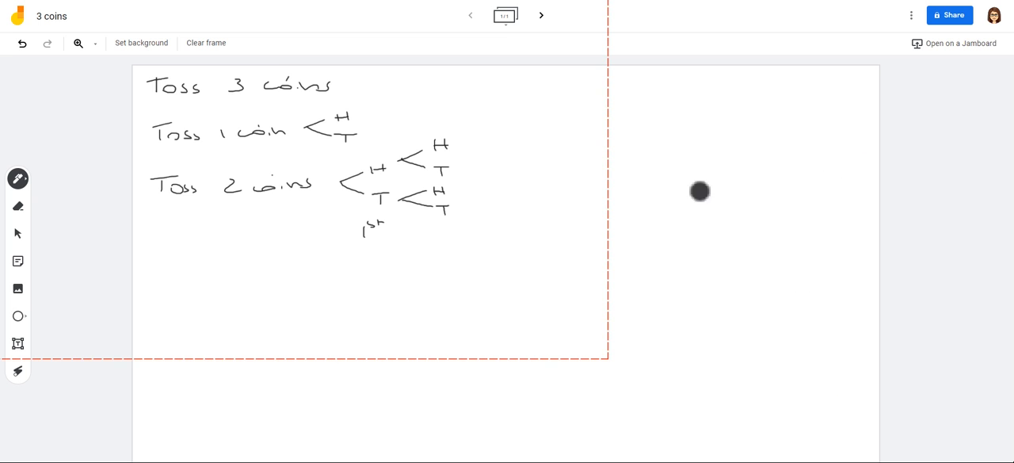
Step: In blue, list H and T for one coin, circle the two-coin H-H path, and list HH, HT, TH, TT beside that tree
left_click(18, 179)
left_click(73, 203)
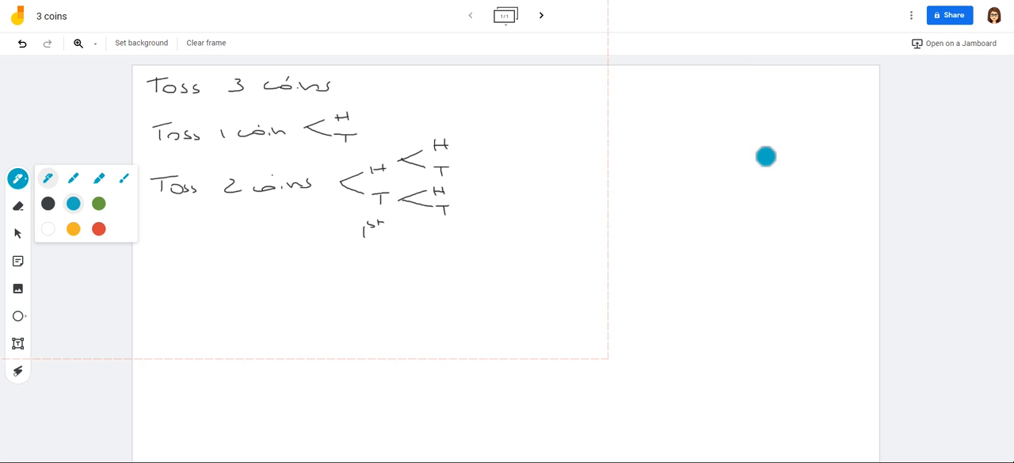
left_click_drag(403, 105, 404, 115)
mouse_move(413, 105)
left_mouse_down()
mouse_move(408, 129)
mouse_move(412, 120)
left_mouse_up()
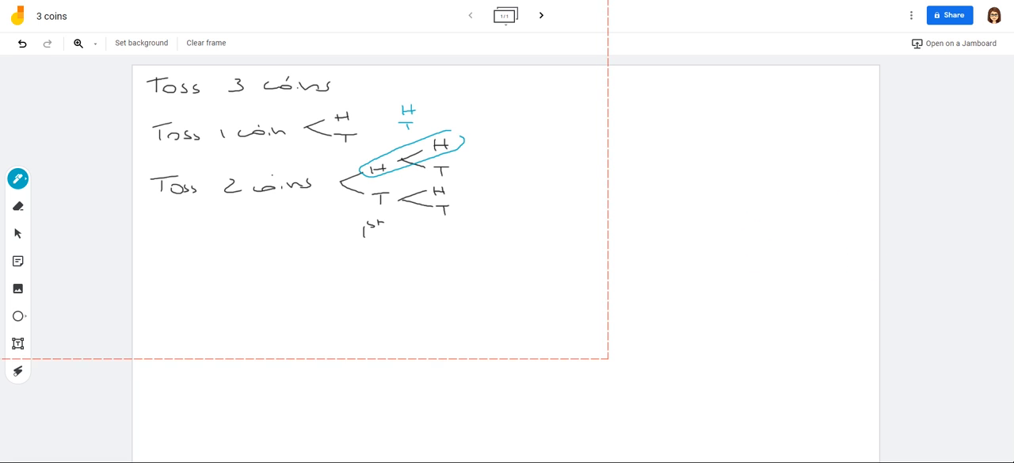
mouse_move(494, 153)
left_mouse_down()
mouse_move(529, 150)
mouse_move(496, 173)
mouse_move(507, 172)
left_mouse_up()
mouse_move(498, 169)
left_mouse_down()
mouse_move(538, 164)
mouse_move(504, 183)
mouse_move(535, 183)
mouse_move(517, 195)
mouse_move(534, 197)
left_mouse_up()
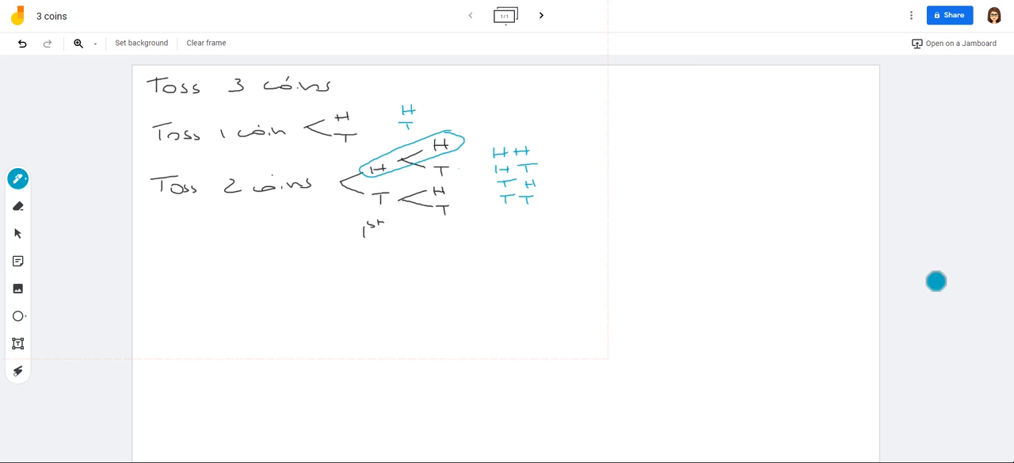
Step: Write "2 outcomes" beside the one-coin list and "4 outcomes" under the two-coin list in blue
left_click_drag(433, 117, 480, 114)
left_click_drag(474, 107, 522, 111)
left_click_drag(525, 111, 533, 110)
left_click_drag(542, 106, 538, 114)
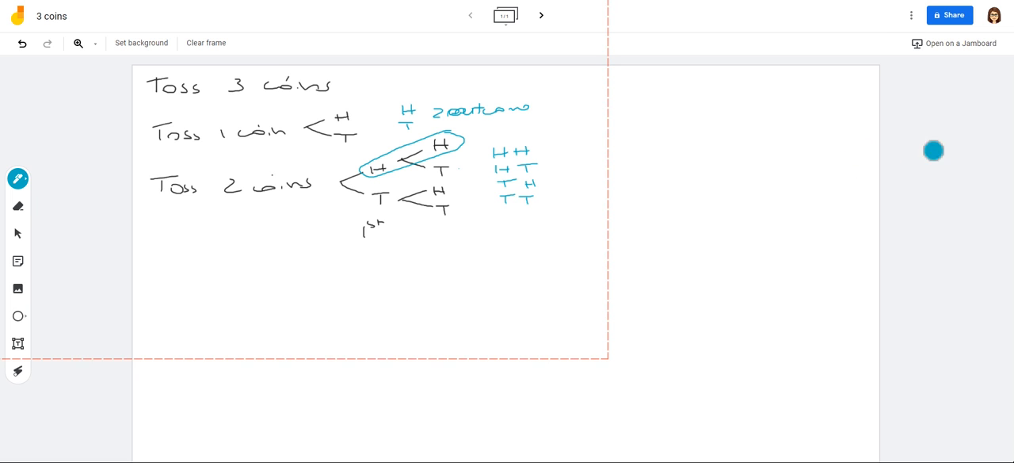
left_click_drag(496, 208, 544, 211)
mouse_move(548, 205)
left_mouse_down()
mouse_move(548, 216)
mouse_move(597, 211)
left_mouse_up()
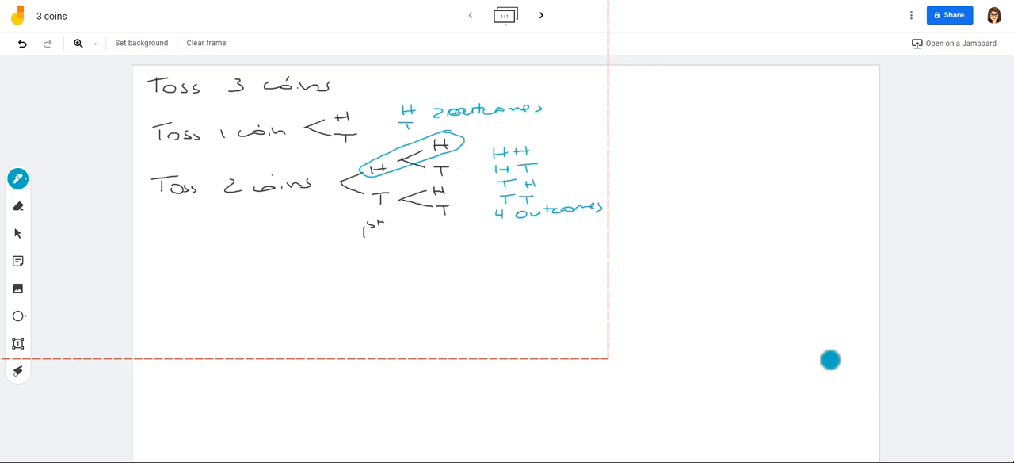
Step: Switch the pen back to black and write "Toss 3 coins" below the two-coin tree
left_click(18, 178)
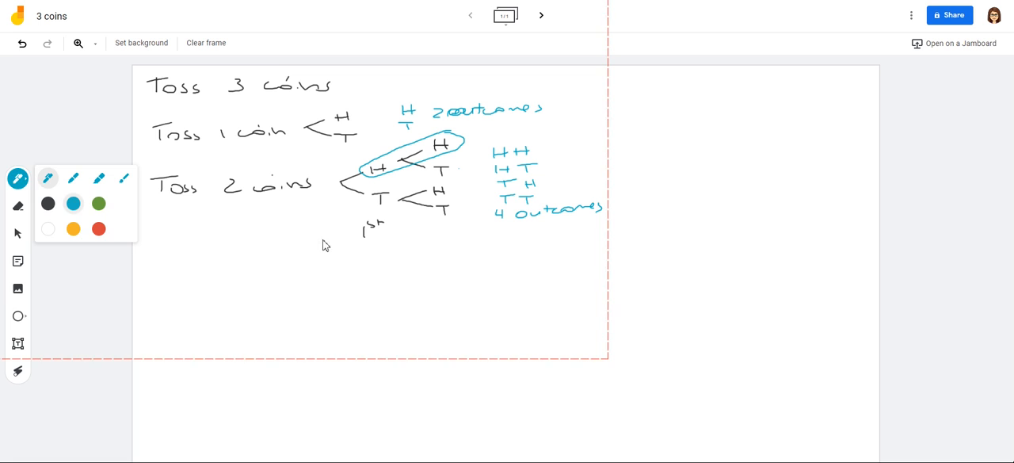
left_click(48, 202)
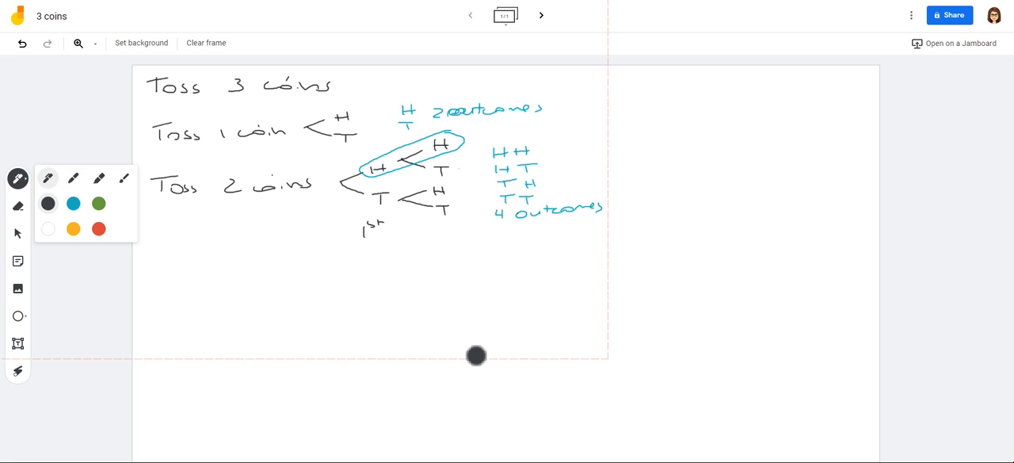
left_click_drag(156, 272, 157, 279)
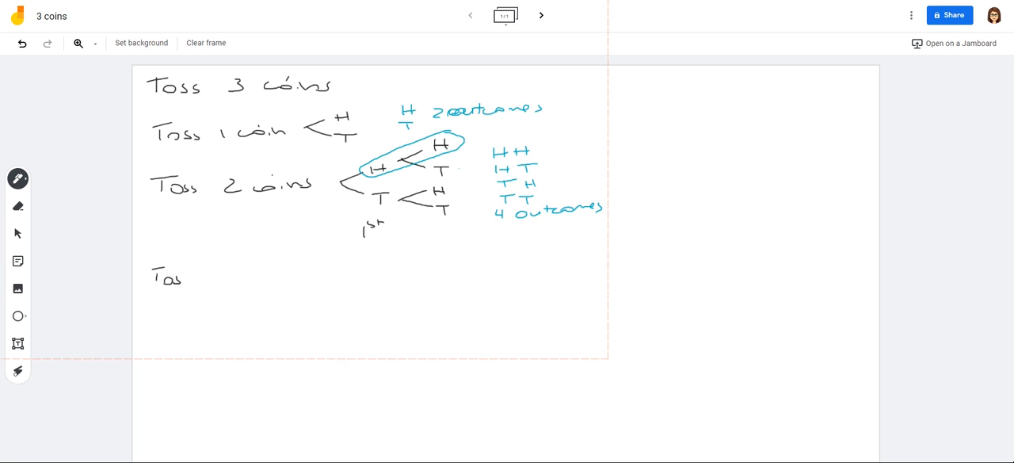
left_click_drag(295, 277, 298, 280)
left_click_drag(262, 265, 264, 267)
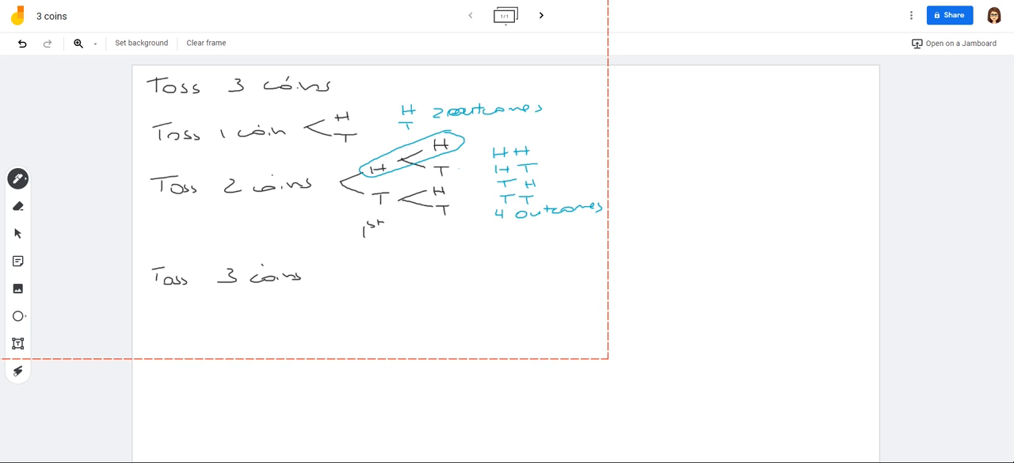
Step: Draw the first two levels of the three-coin tree, branching to H and T and splitting each into H and T
left_click_drag(341, 277, 409, 284)
left_click_drag(399, 286, 400, 295)
mouse_move(385, 266)
left_mouse_down()
mouse_move(436, 266)
mouse_move(436, 255)
left_mouse_up()
left_click_drag(446, 244, 464, 262)
mouse_move(453, 263)
left_mouse_down()
mouse_move(433, 286)
mouse_move(451, 290)
left_mouse_up()
mouse_move(441, 285)
left_mouse_down()
mouse_move(450, 285)
mouse_move(435, 301)
mouse_move(455, 303)
left_mouse_up()
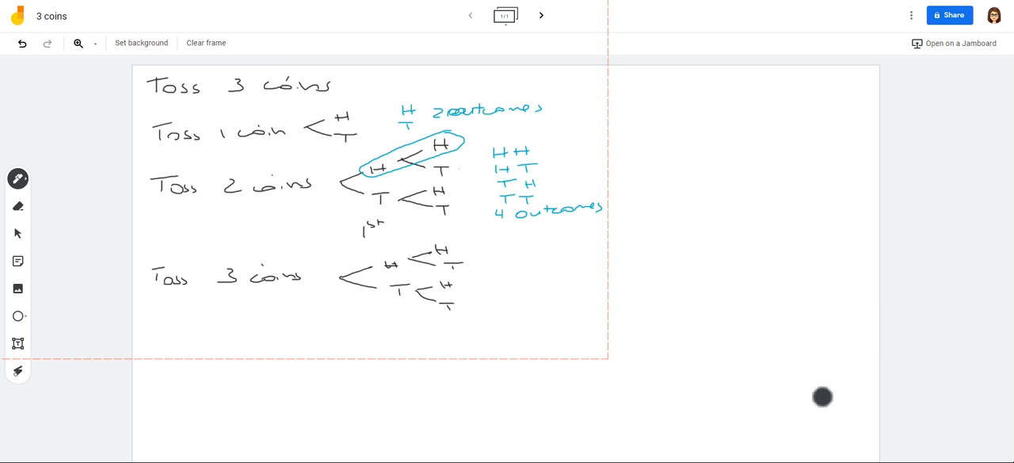
Step: Add the third level of H and T branches to all four ends of the three-coin tree
left_click_drag(457, 249, 501, 243)
mouse_move(497, 239)
left_mouse_down()
mouse_move(494, 252)
mouse_move(512, 249)
left_mouse_up()
mouse_move(506, 249)
left_mouse_down()
mouse_move(487, 265)
mouse_move(504, 268)
left_mouse_up()
mouse_move(496, 266)
left_mouse_down()
mouse_move(505, 264)
mouse_move(495, 275)
mouse_move(516, 274)
left_mouse_up()
mouse_move(459, 287)
left_mouse_down()
mouse_move(510, 296)
mouse_move(490, 312)
left_mouse_up()
left_click_drag(497, 304, 505, 320)
left_click_drag(498, 320, 499, 327)
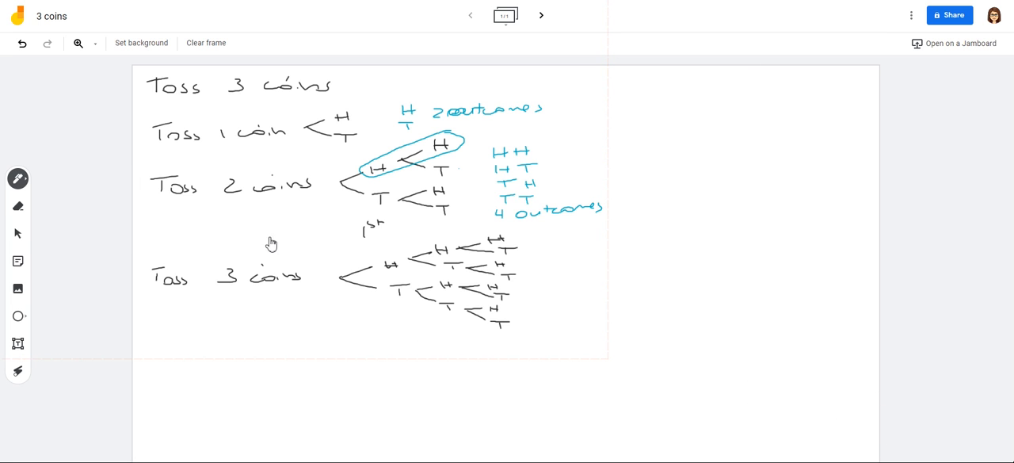
Step: In blue, circle the H-H-H path of the three-coin tree and write HHH beside it
left_click(17, 179)
left_click(73, 204)
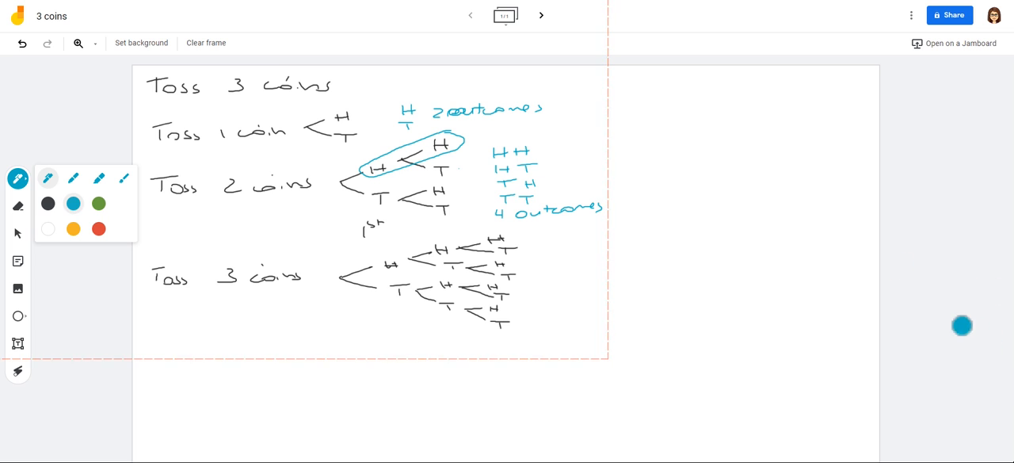
left_click(883, 307)
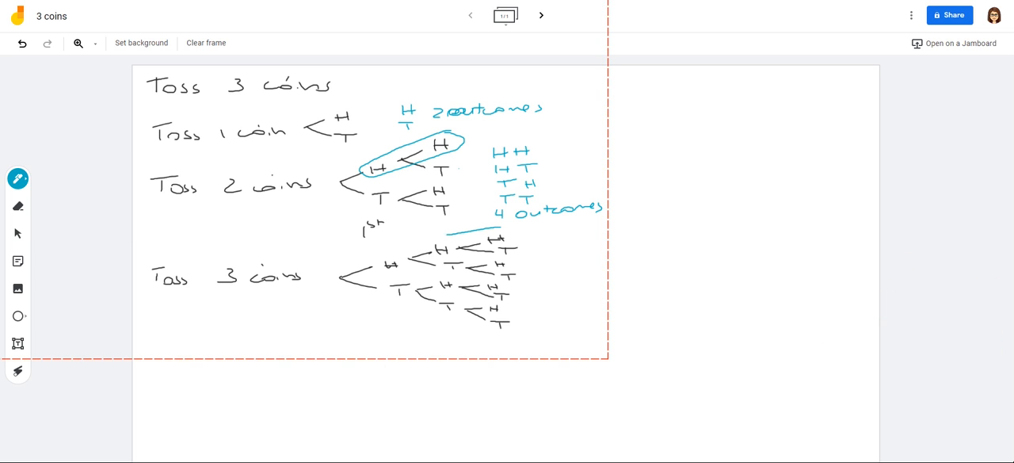
left_click_drag(400, 271, 444, 261)
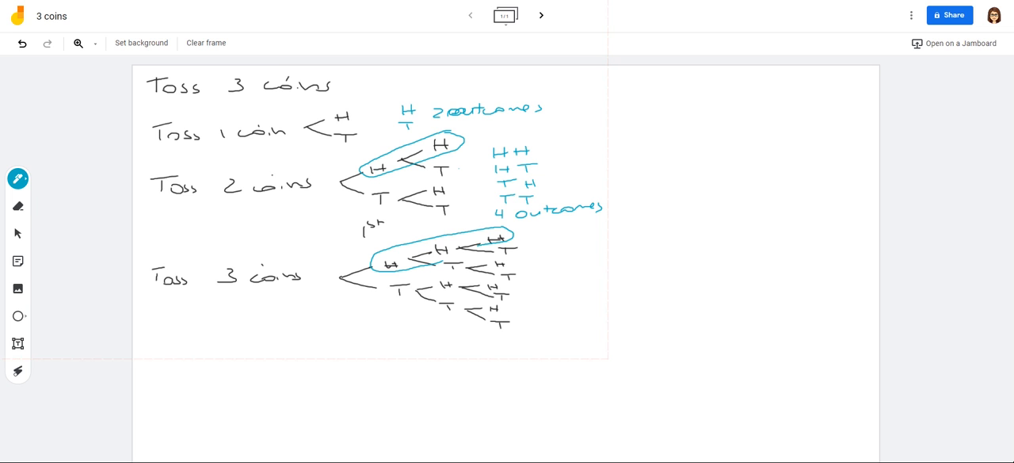
left_click_drag(539, 239, 540, 244)
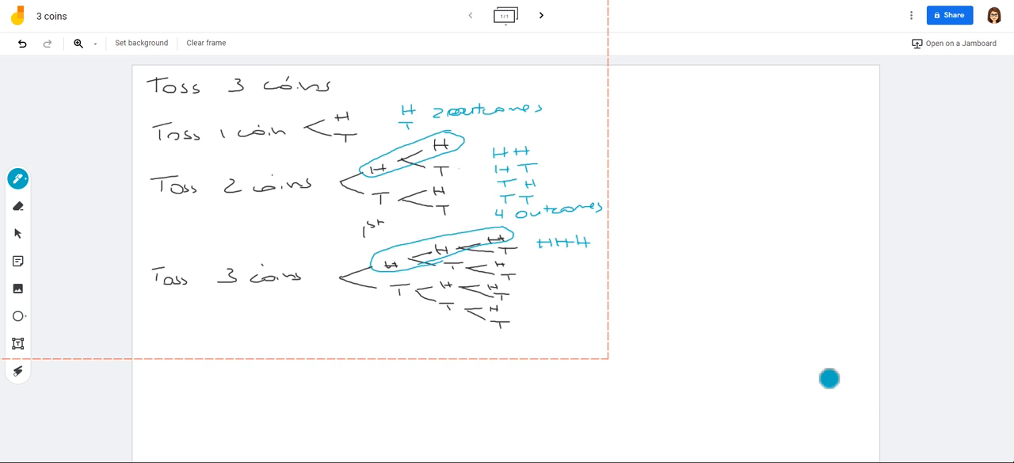
left_click_drag(580, 243, 588, 242)
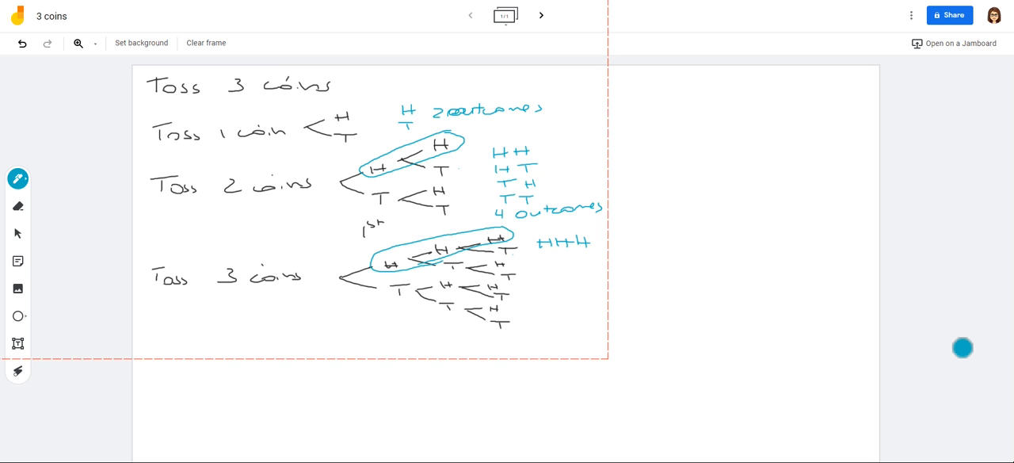
Step: List the remaining outcomes that start with heads, HHT, HTH and HTT, under HHH
left_click_drag(544, 254, 544, 262)
left_click_drag(552, 254, 553, 259)
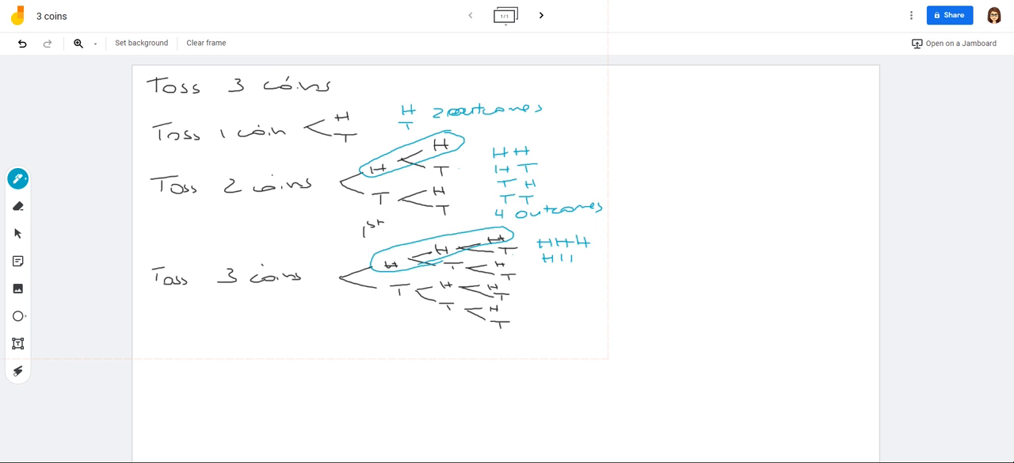
left_click_drag(584, 254, 593, 253)
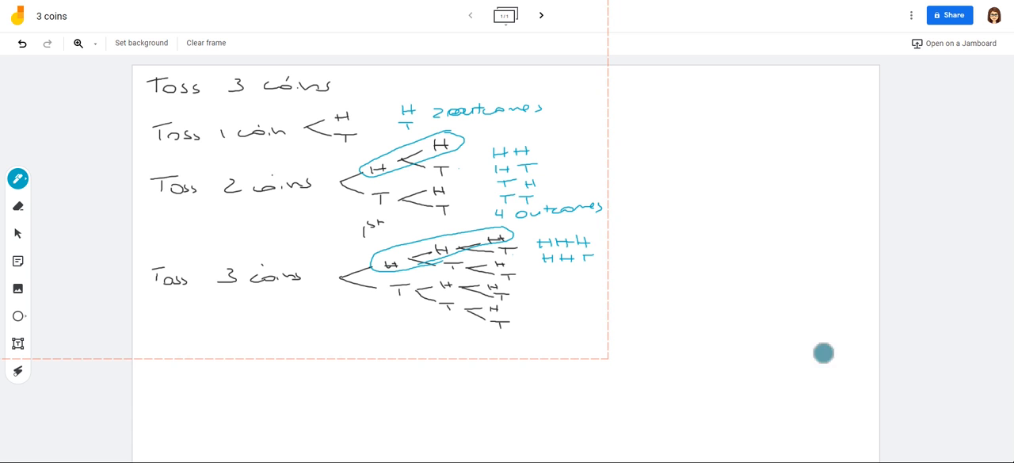
left_click_drag(546, 268, 547, 276)
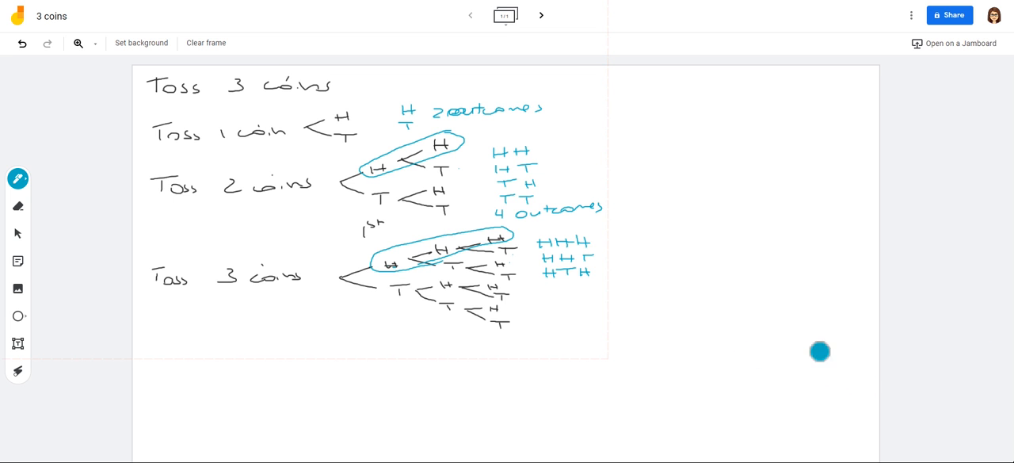
left_click_drag(548, 284, 548, 291)
left_click_drag(554, 283, 586, 291)
left_click_drag(580, 284, 592, 283)
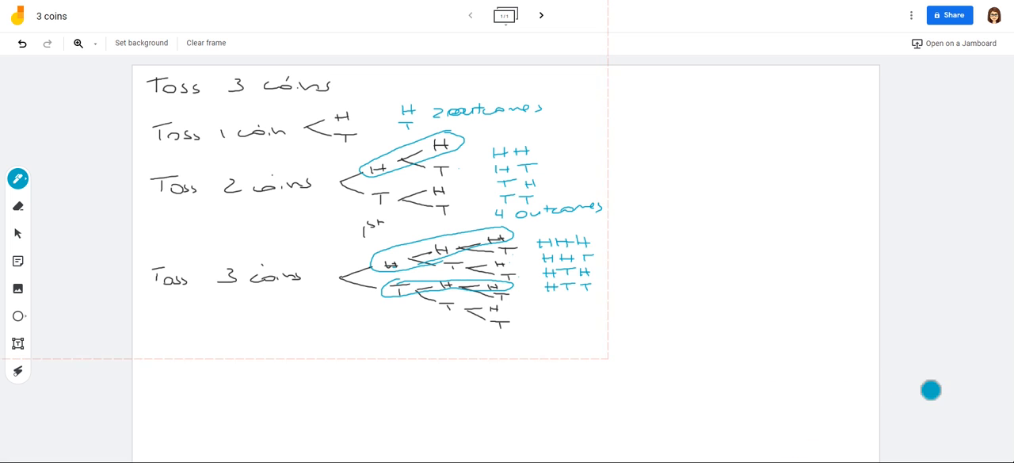
Step: Circle the T-H-H path and list the outcomes starting with tails: THH, THT, TTH and TTT
left_click_drag(535, 296, 560, 304)
left_click_drag(567, 295, 567, 300)
left_click_drag(578, 295, 578, 303)
left_click_drag(584, 295, 585, 299)
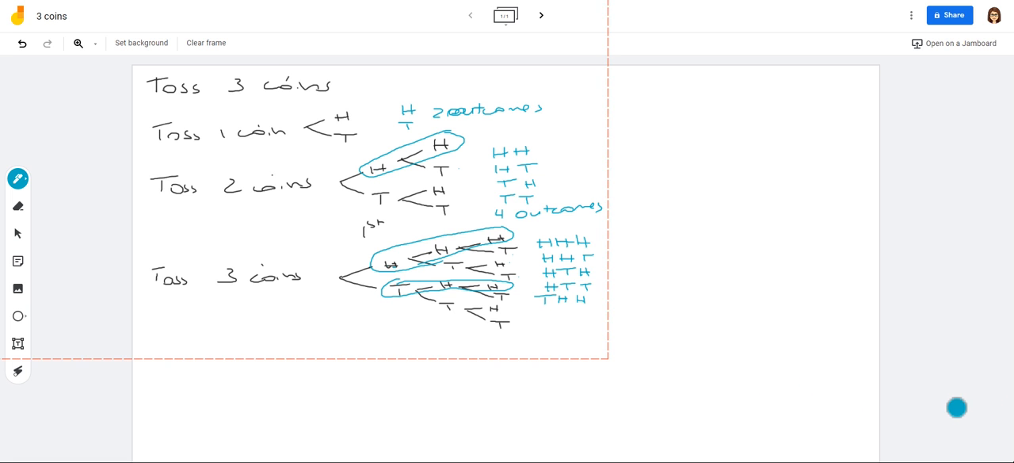
left_click_drag(587, 309, 587, 316)
left_click_drag(581, 310, 593, 309)
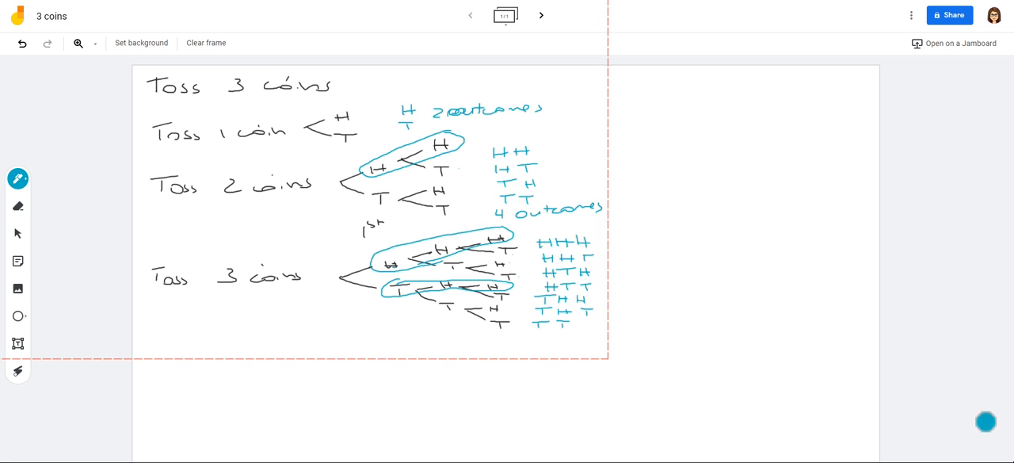
left_click_drag(582, 320, 581, 328)
left_click_drag(590, 320, 590, 328)
mouse_move(582, 324)
left_mouse_down()
mouse_move(590, 324)
mouse_move(564, 336)
left_mouse_up()
left_click_drag(558, 336, 559, 343)
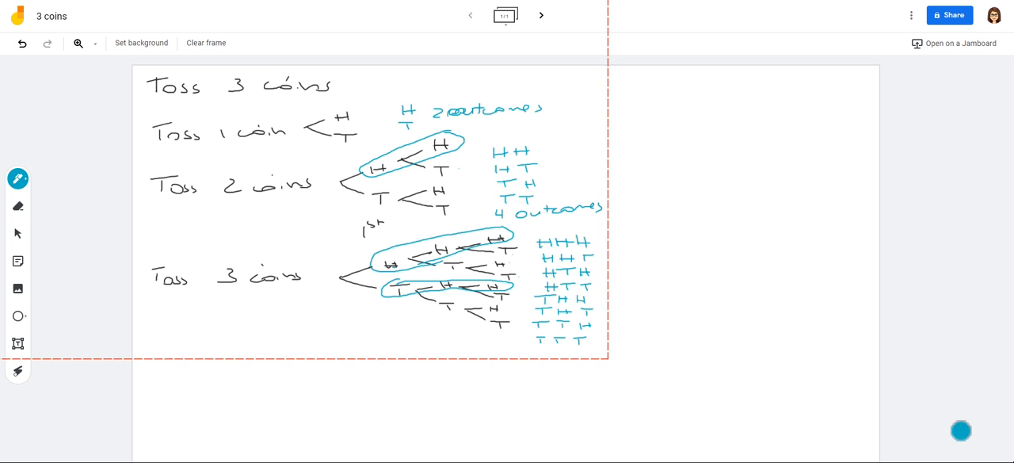
Step: Write "8 outcomes" in blue under the three-coin outcome list
left_click_drag(515, 349, 580, 357)
left_click_drag(570, 352, 584, 351)
left_click_drag(593, 352, 637, 359)
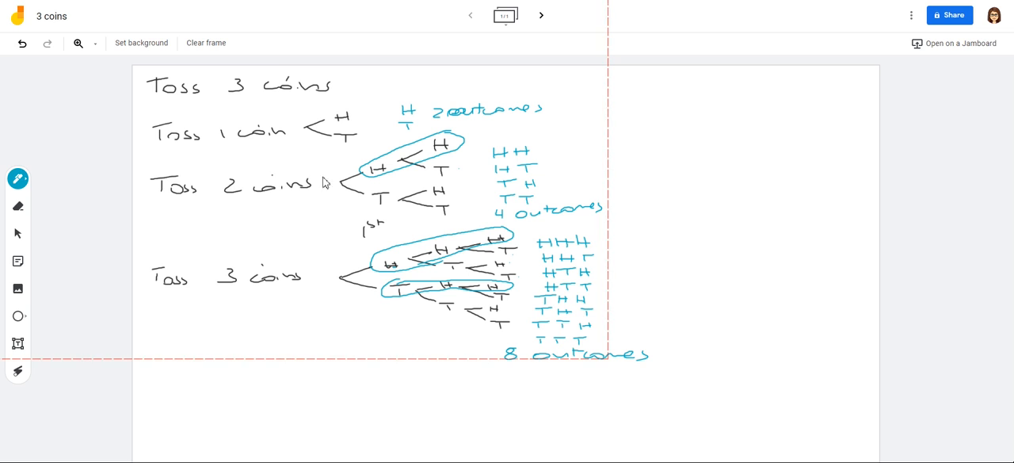
Step: In green, draw an arrow to the HHH outcome and write P(3 heads) = 1/8 beside it
left_click(18, 179)
left_click(98, 203)
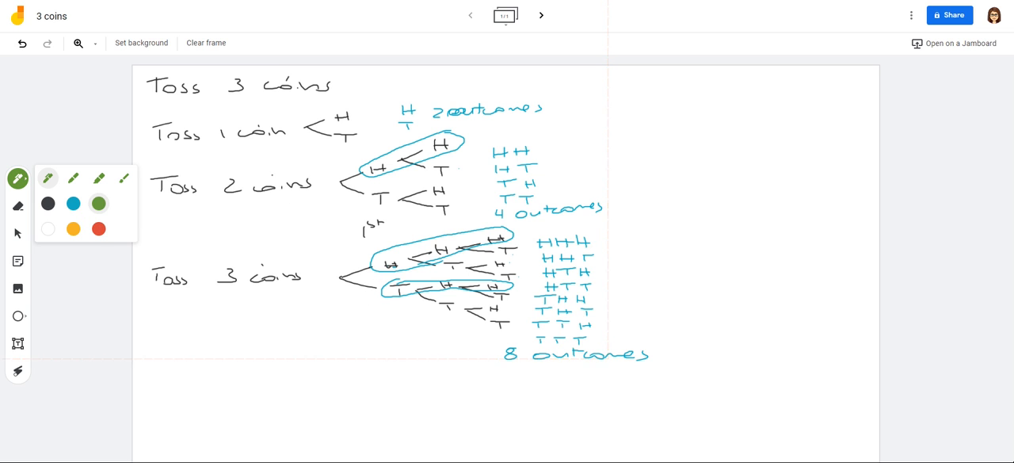
mouse_move(607, 236)
left_mouse_down()
mouse_move(595, 241)
mouse_move(608, 245)
left_mouse_up()
left_click_drag(596, 241, 729, 244)
mouse_move(738, 240)
left_mouse_down()
mouse_move(749, 229)
mouse_move(755, 245)
left_mouse_up()
left_click_drag(762, 232, 764, 247)
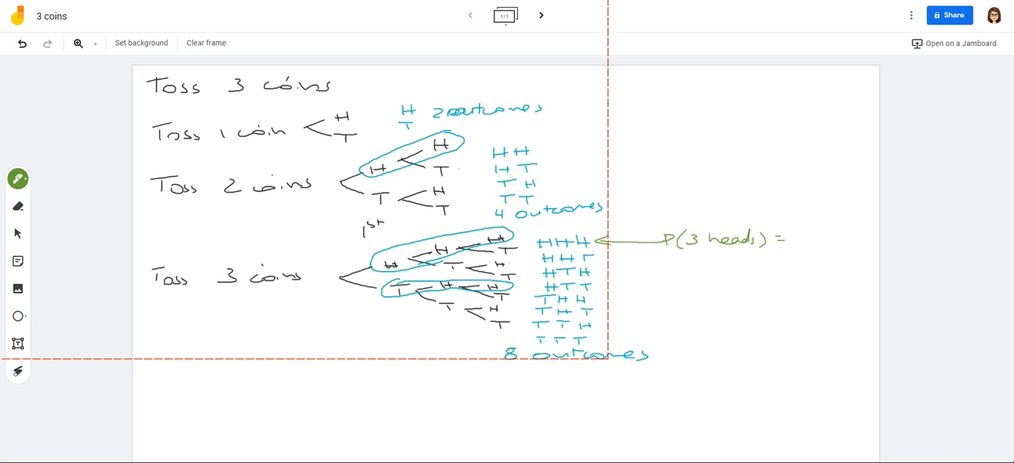
mouse_move(786, 233)
left_mouse_down()
mouse_move(811, 232)
mouse_move(800, 248)
mouse_move(807, 238)
left_mouse_up()
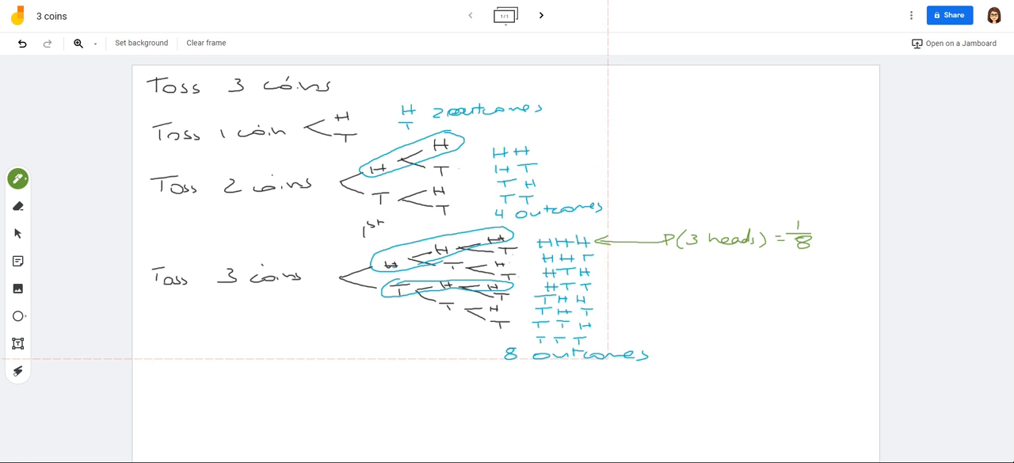
Step: Write P(0 heads) = 1/8 beside the end of the outcome list, with an arrow to TTT
left_click_drag(674, 326, 674, 332)
left_click_drag(693, 324, 695, 339)
mouse_move(709, 326)
left_mouse_down()
mouse_move(759, 333)
mouse_move(770, 319)
mouse_move(782, 335)
left_mouse_up()
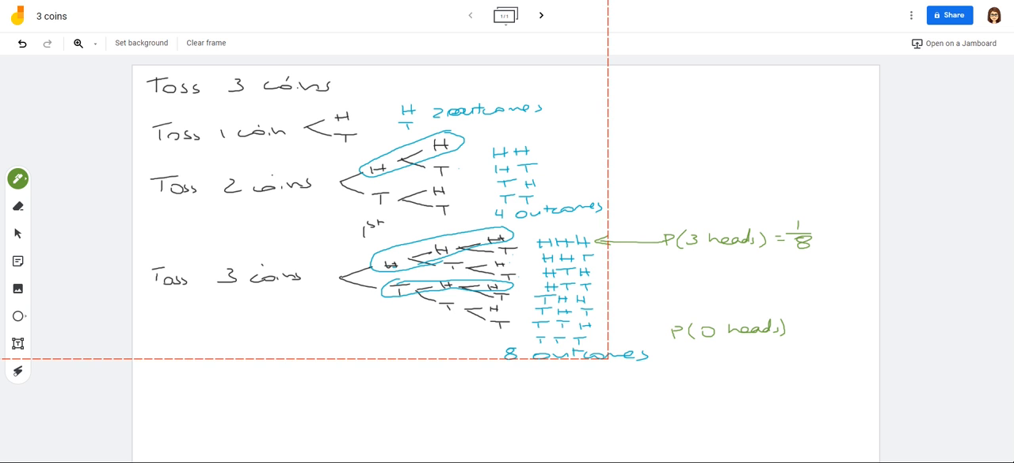
left_click_drag(659, 334, 597, 337)
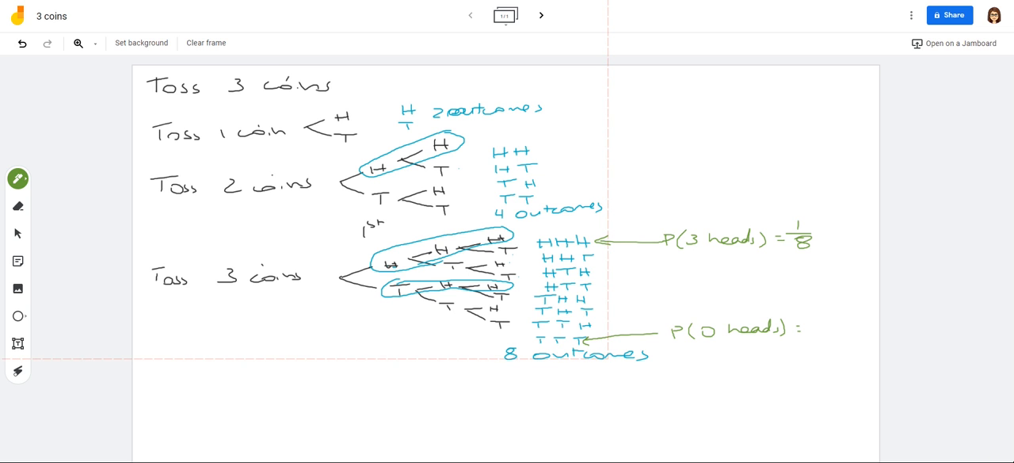
mouse_move(807, 326)
left_mouse_down()
mouse_move(827, 326)
mouse_move(817, 324)
left_mouse_up()
mouse_move(821, 331)
left_mouse_down()
mouse_move(812, 336)
mouse_move(820, 333)
left_mouse_up()
Step: Write P(2 heads) = 3/8 under P(3 heads) and tick the HHT, HTH and THH outcomes
mouse_move(665, 259)
left_mouse_down()
mouse_move(683, 272)
mouse_move(747, 268)
mouse_move(751, 253)
mouse_move(766, 272)
left_mouse_up()
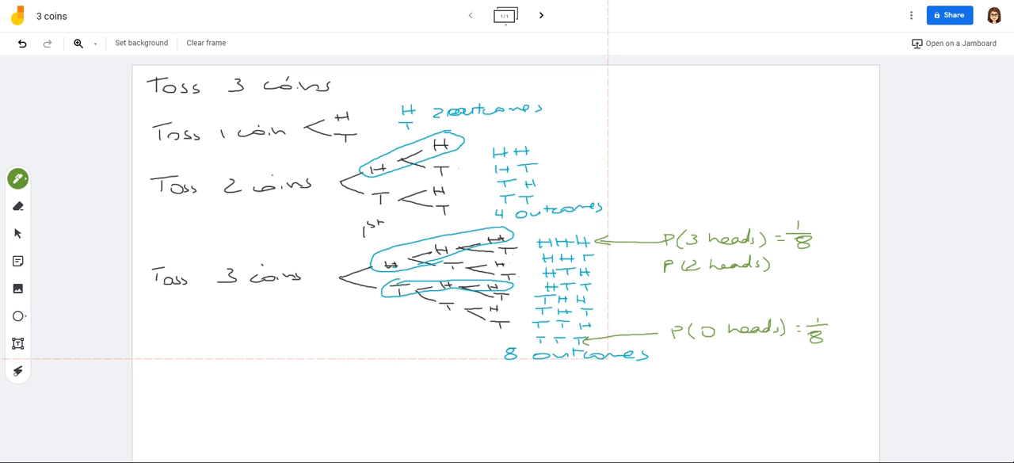
left_click_drag(599, 258, 611, 256)
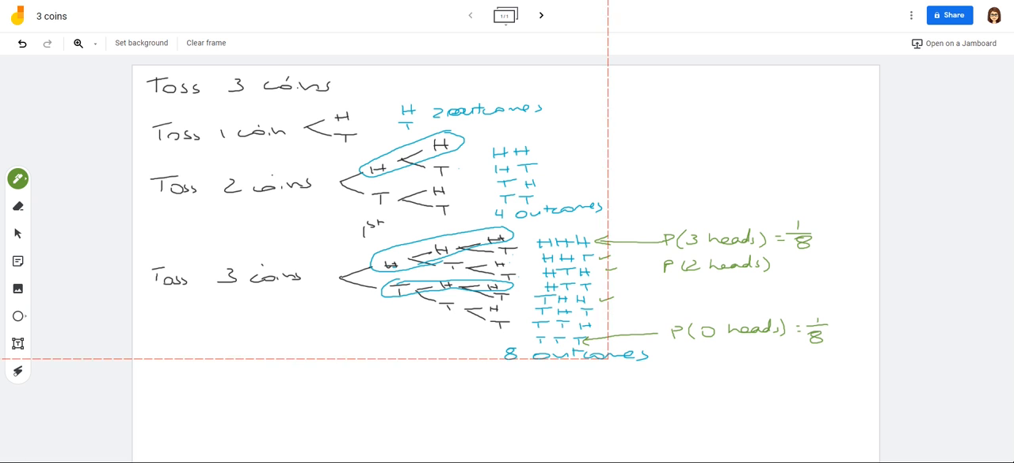
mouse_move(825, 248)
left_mouse_down()
mouse_move(835, 253)
mouse_move(822, 259)
left_mouse_up()
left_click_drag(810, 264, 825, 267)
Step: Write P(1 head) = 3/8 under P(2 heads) and mark HTT, THT and TTH with small arrows
mouse_move(669, 290)
left_mouse_down()
mouse_move(670, 303)
mouse_move(686, 303)
left_mouse_up()
mouse_move(704, 290)
left_mouse_down()
mouse_move(704, 299)
mouse_move(726, 298)
left_mouse_up()
mouse_move(729, 295)
left_mouse_down()
mouse_move(756, 296)
mouse_move(764, 284)
mouse_move(775, 302)
mouse_move(795, 292)
left_mouse_up()
left_click_drag(784, 297, 795, 297)
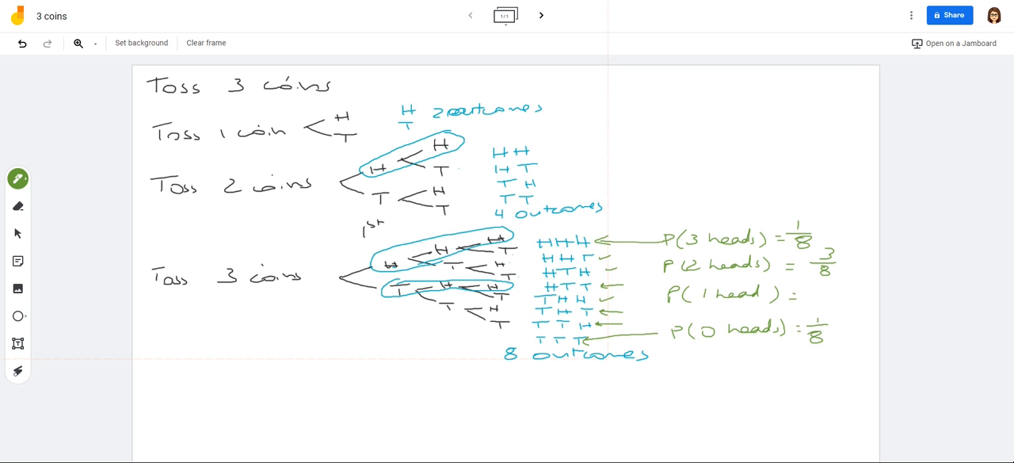
left_click_drag(814, 283, 811, 294)
mouse_move(805, 297)
left_mouse_down()
mouse_move(826, 296)
mouse_move(816, 312)
mouse_move(821, 302)
left_mouse_up()
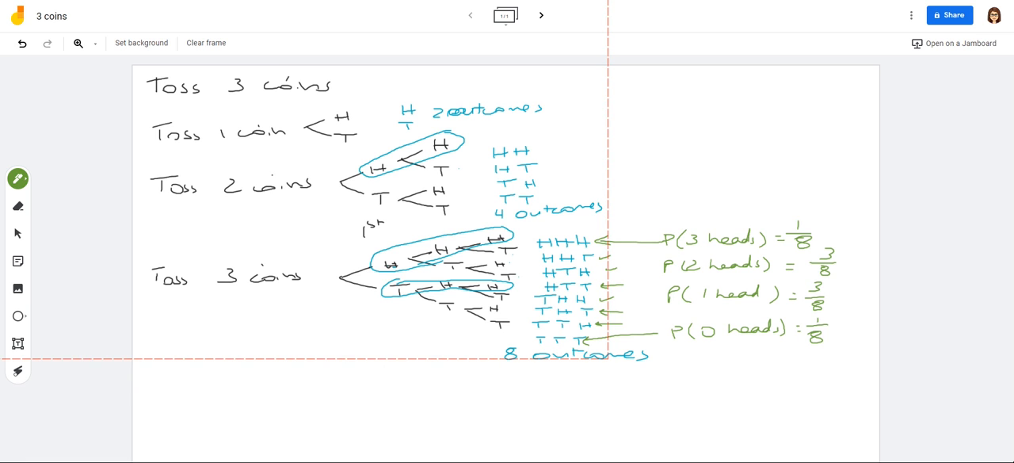
Step: Draw a curved arrow to the three-coin tree and label it "Probability tree diagram" in green
mouse_move(434, 321)
left_mouse_down()
mouse_move(446, 325)
mouse_move(432, 404)
mouse_move(398, 443)
mouse_move(412, 428)
left_mouse_up()
left_click_drag(416, 433, 436, 435)
mouse_move(442, 425)
left_mouse_down()
mouse_move(475, 438)
mouse_move(527, 431)
left_mouse_up()
left_click_drag(526, 428, 532, 456)
mouse_move(572, 417)
left_mouse_down()
mouse_move(575, 436)
mouse_move(626, 428)
mouse_move(584, 426)
left_mouse_up()
mouse_move(661, 422)
left_mouse_down()
mouse_move(664, 434)
mouse_move(702, 441)
mouse_move(744, 417)
mouse_move(759, 428)
mouse_move(785, 422)
left_mouse_up()
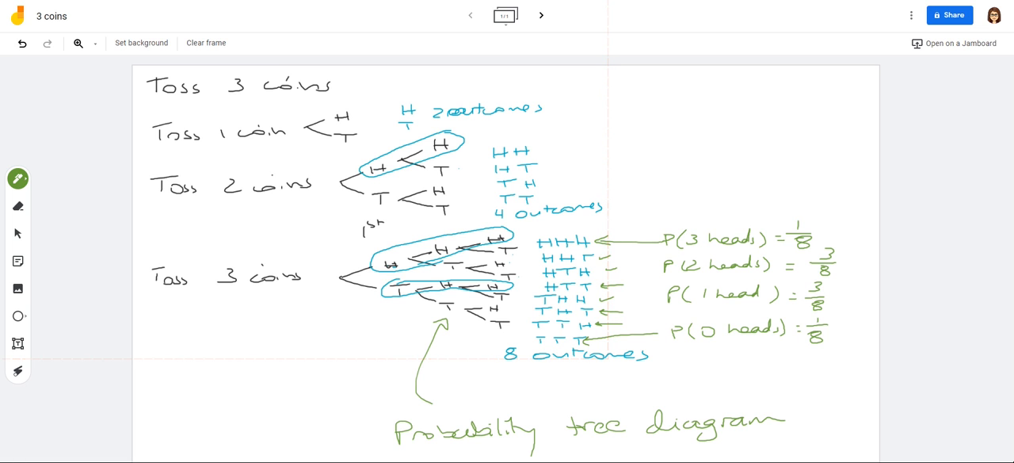
Step: Sketch a small downward-branching tree with three levels of branches beside the "Probability tree diagram" label
mouse_move(825, 389)
left_mouse_down()
mouse_move(789, 412)
mouse_move(853, 404)
left_mouse_up()
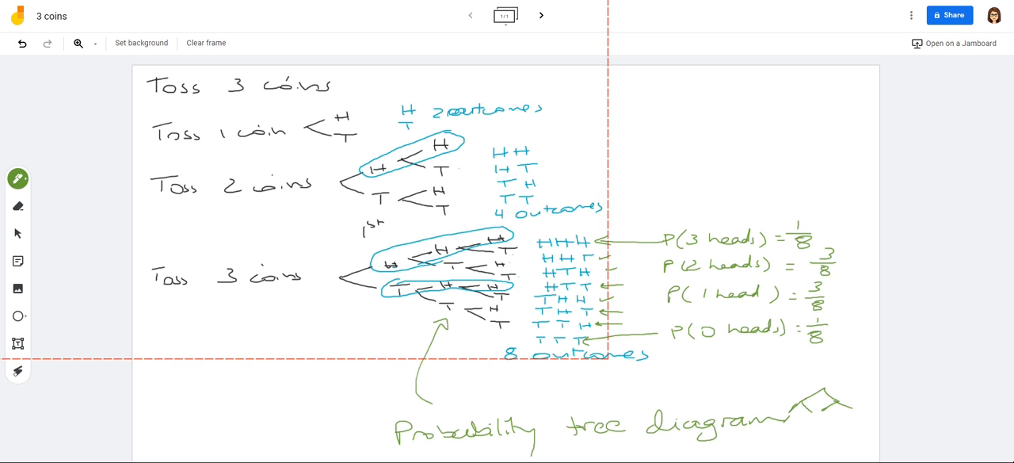
left_click_drag(799, 417, 810, 423)
left_click_drag(811, 412, 854, 419)
left_click_drag(865, 414, 870, 418)
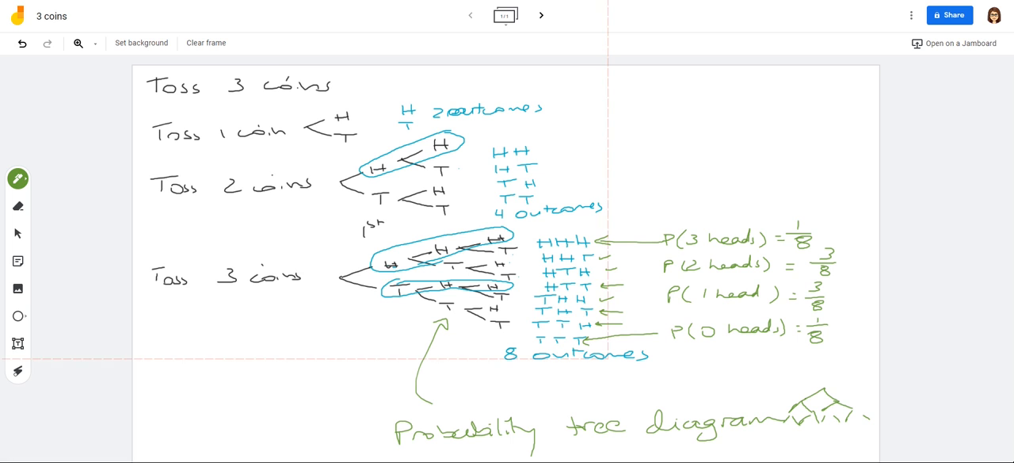
Step: Write "Theoretical probabilities" in green above the probability list and circle it
mouse_move(682, 116)
left_mouse_down()
mouse_move(681, 133)
mouse_move(699, 118)
left_mouse_up()
mouse_move(696, 114)
left_mouse_down()
mouse_move(695, 133)
mouse_move(817, 111)
mouse_move(827, 120)
left_mouse_up()
mouse_move(702, 150)
left_mouse_down()
mouse_move(702, 163)
mouse_move(736, 147)
mouse_move(813, 146)
left_mouse_up()
left_click_drag(814, 141, 832, 138)
left_click_drag(839, 137, 832, 149)
mouse_move(834, 91)
left_mouse_down()
mouse_move(681, 92)
mouse_move(726, 166)
mouse_move(872, 132)
mouse_move(813, 88)
left_mouse_up()
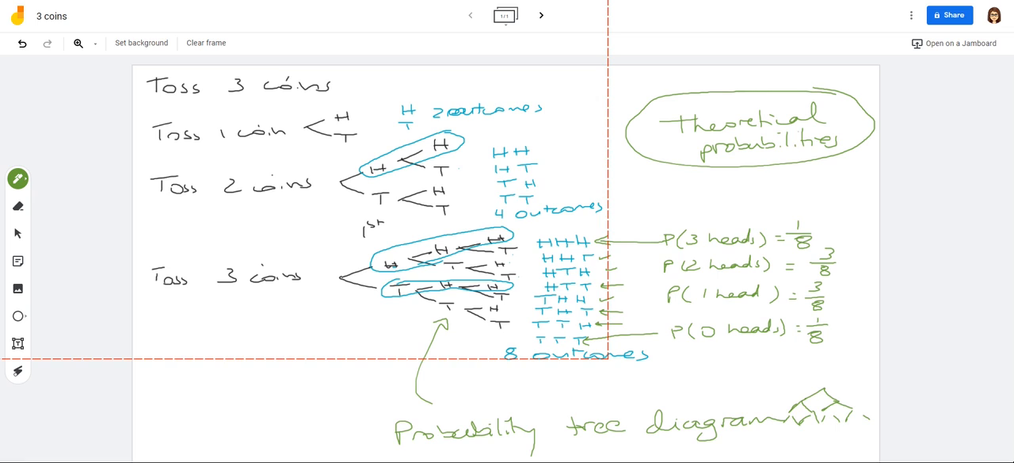
Step: Switch to the "3 coins" spreadsheet in Google Sheets and enter "Heads =1 , Tails = 0" in cell A1
key("ctrl+shift+Tab")
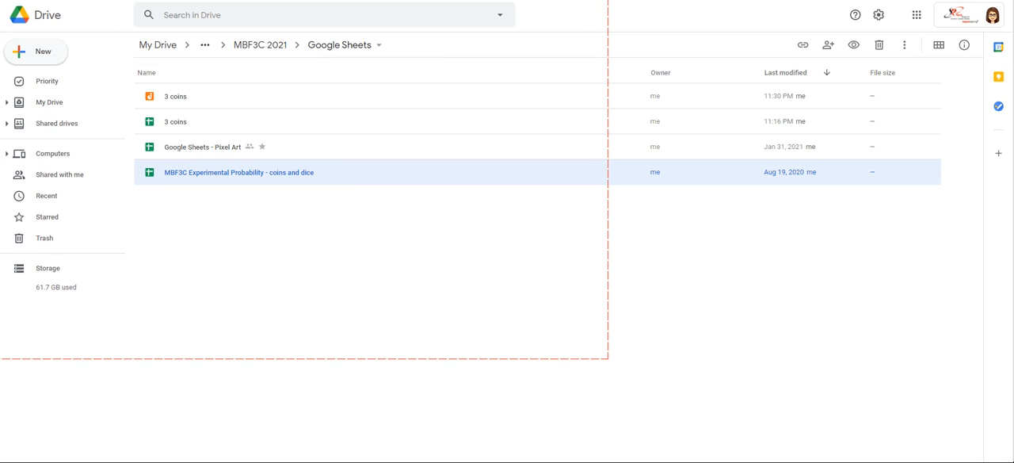
key("ctrl+shift+Tab")
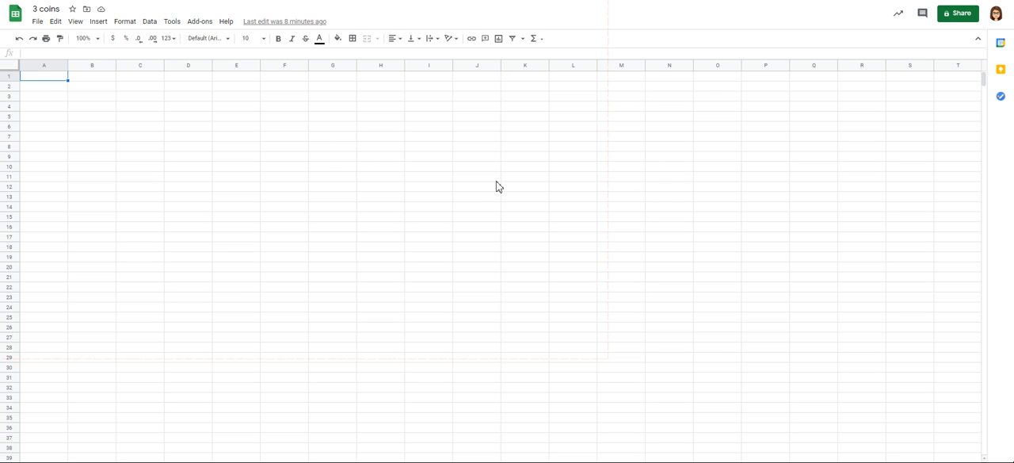
type("Heads")
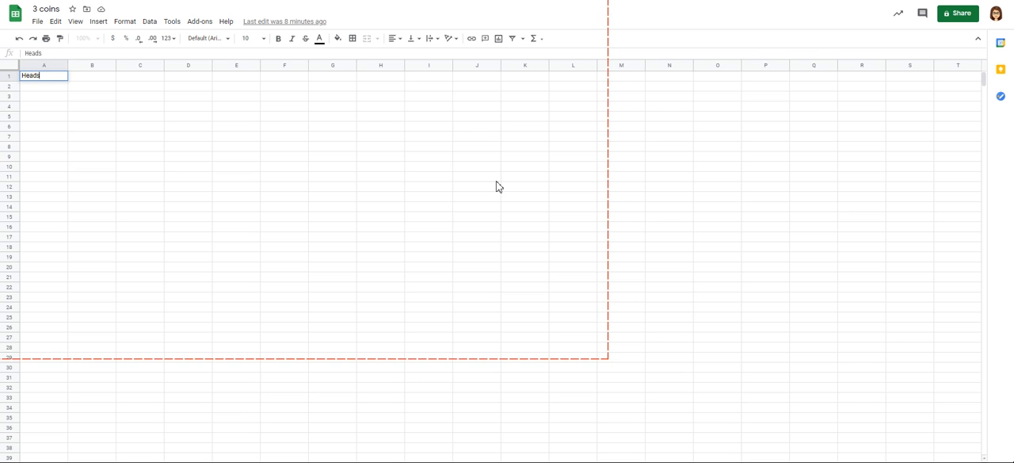
type(" =1 , Tails =")
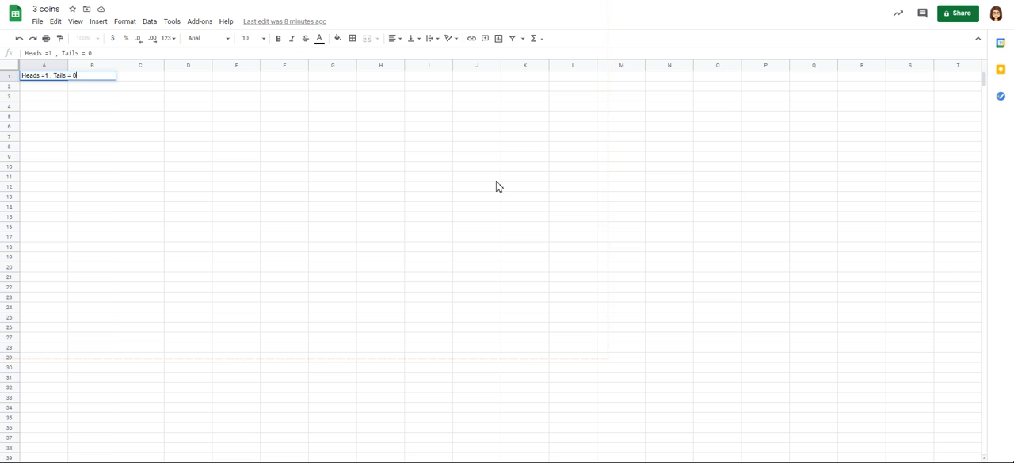
type(" 0")
key("Return")
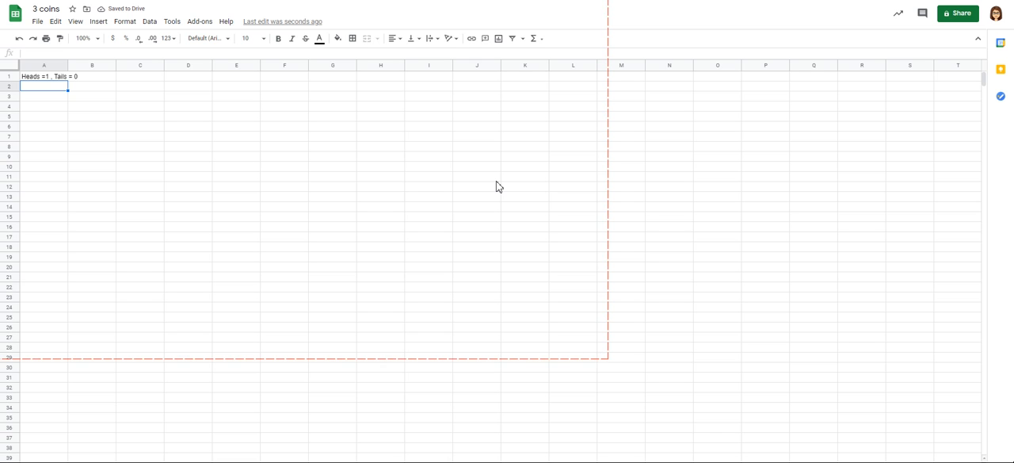
Step: Enter the headings Coin 1, Coin 2 and Coin 3 in cells A2 to C2
type("Coin 1")
key("Tab")
type("Cpoin 2")
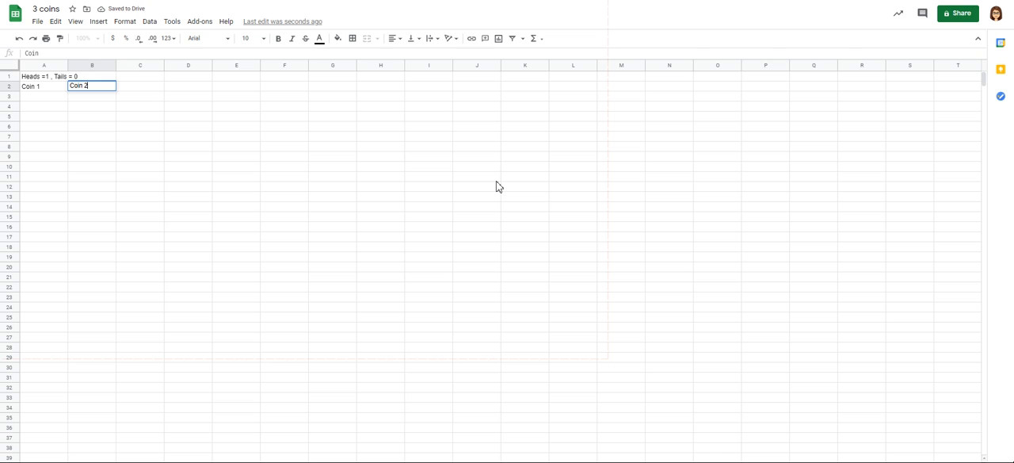
key("Tab")
type("Coin 3")
key("Return")
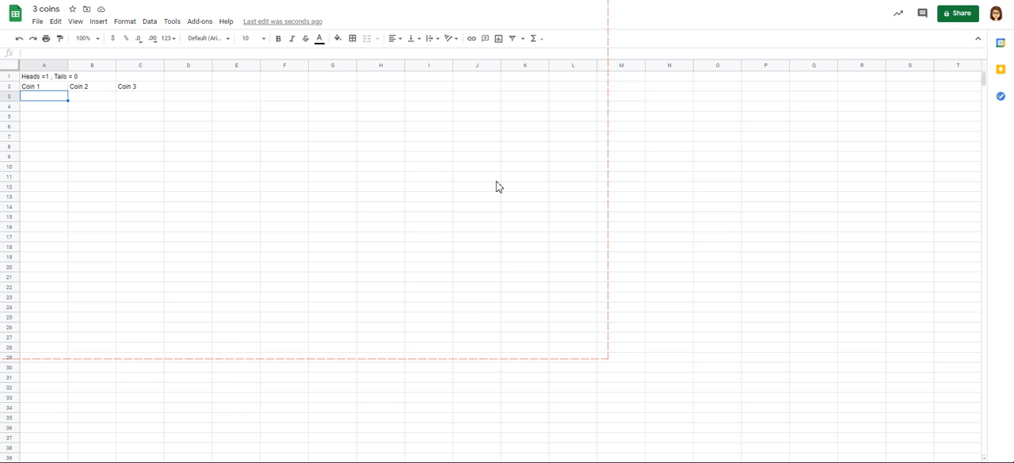
Step: Enter the formula =RANDBETWEEN(0,1) in cell A3 to simulate the first toss of Coin 1
type("=")
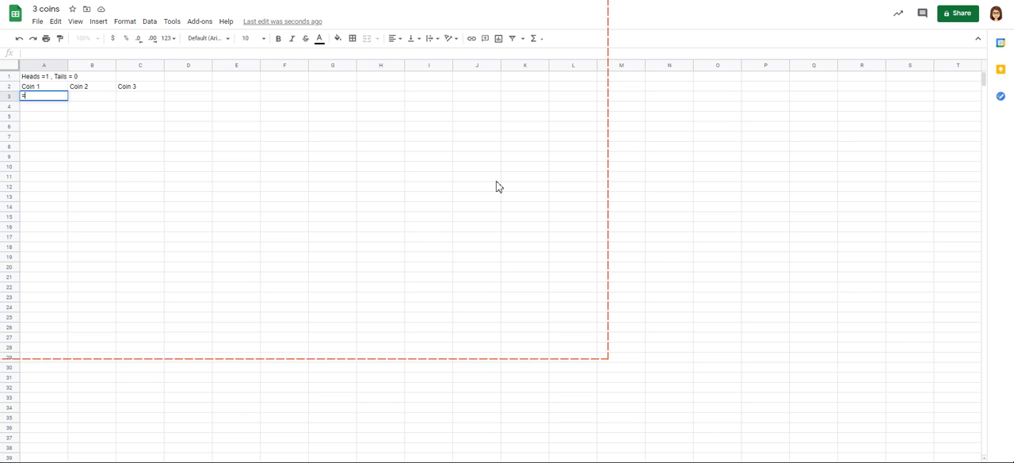
type("RAND")
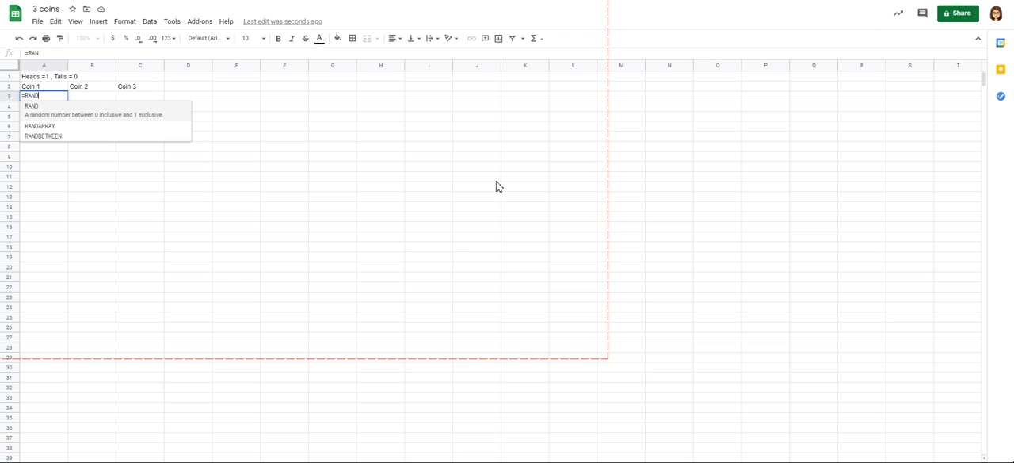
type("BETWE")
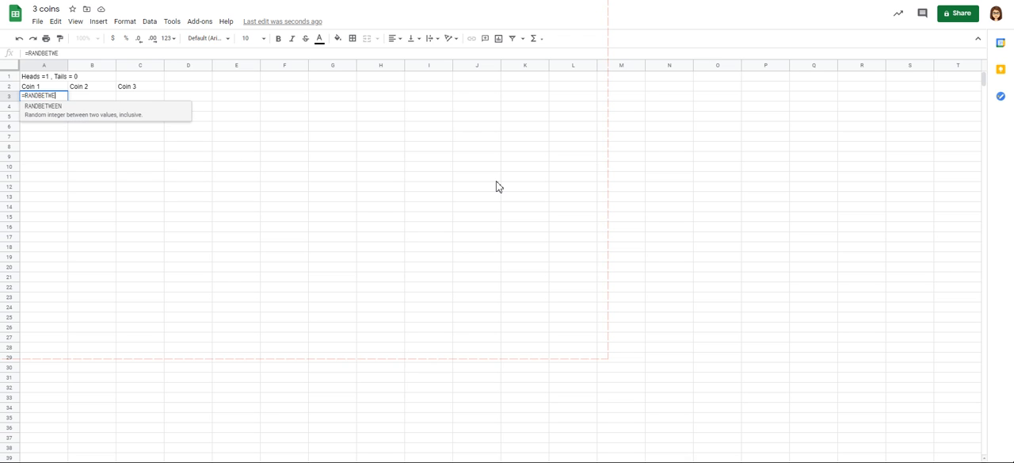
type("EN(")
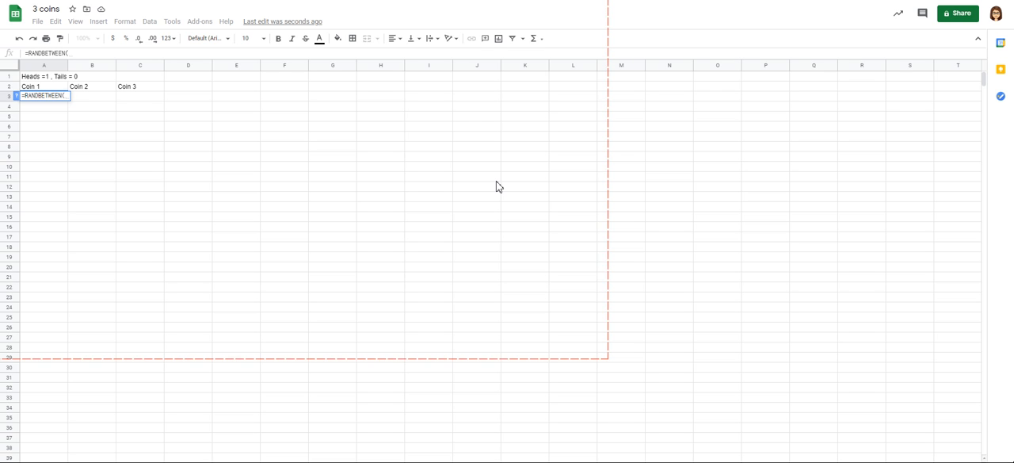
type("0,")
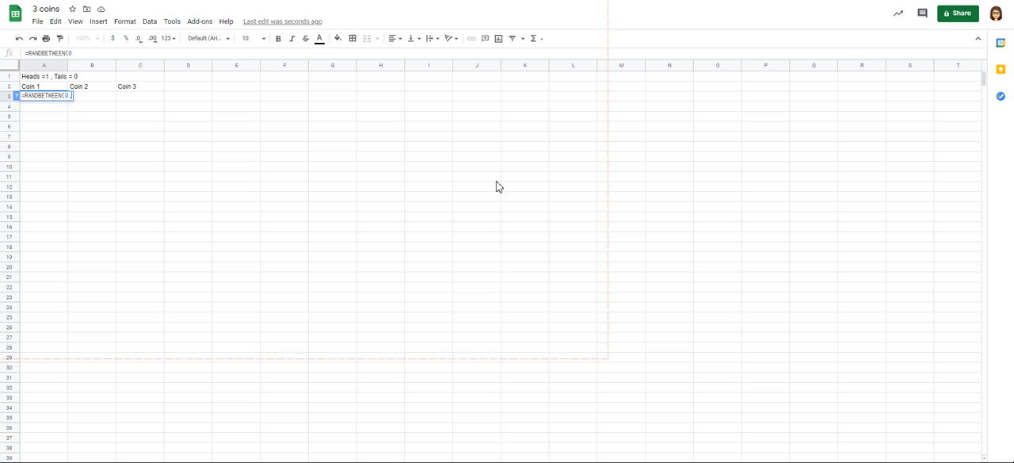
type("1)")
key("Return")
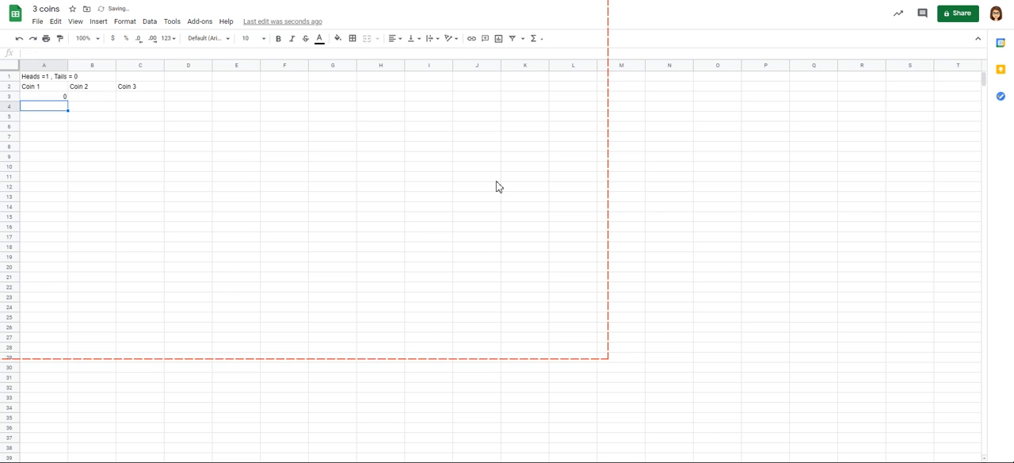
Step: Copy the RANDBETWEEN formula from A3 across to B3 and C3 for Coin 2 and Coin 3
key("Up")
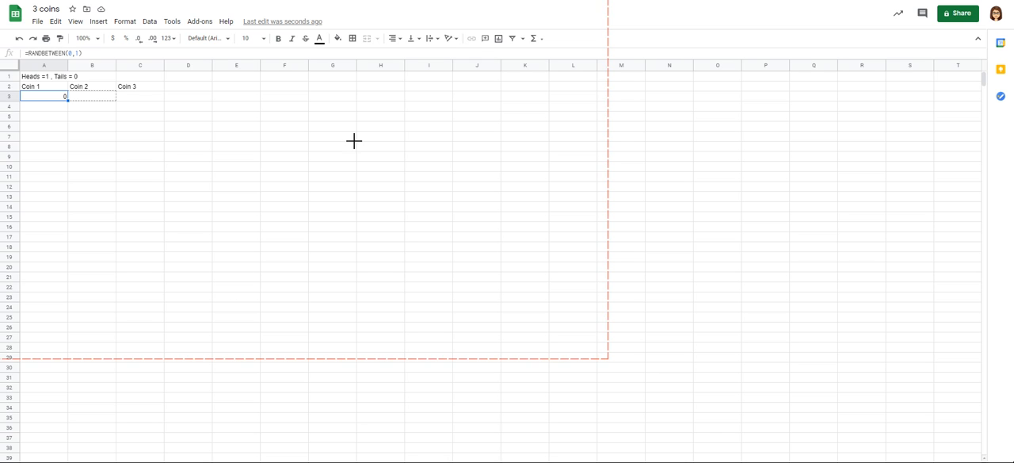
key("shift+Right")
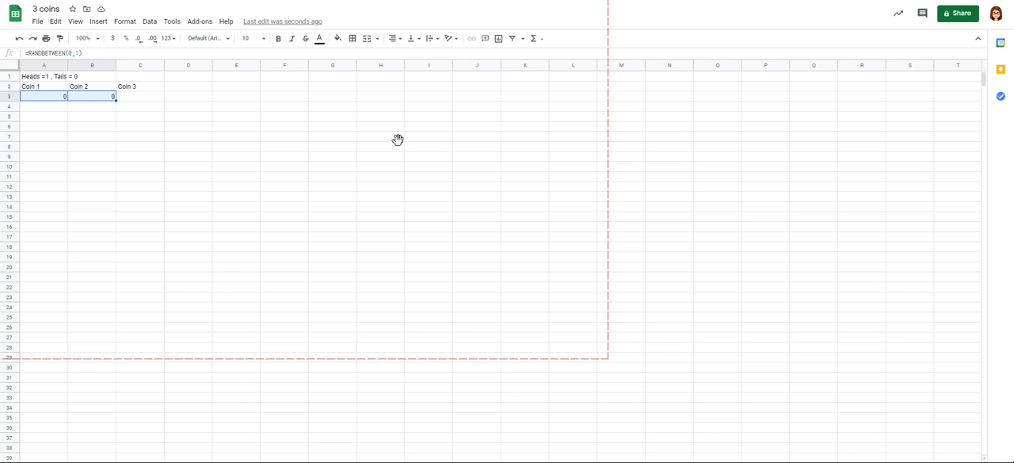
left_click_drag(116, 101, 136, 101)
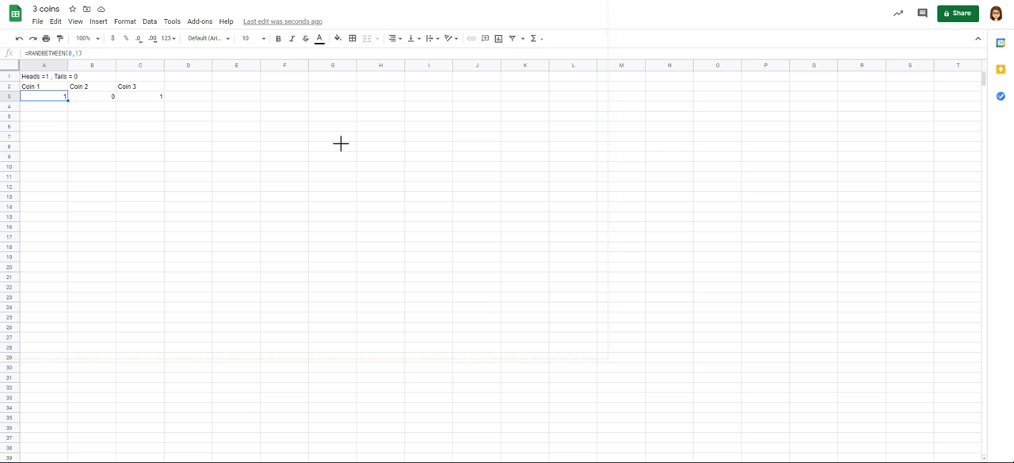
Step: Fill the three coins' RANDBETWEEN formulas down from row 3 to row 22, and select cell E2
left_click_drag(341, 142, 302, 375)
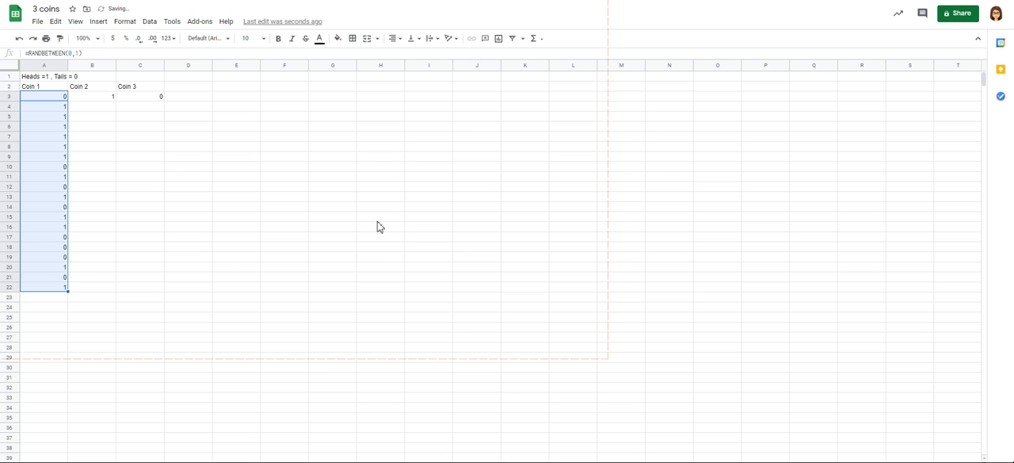
key("Right")
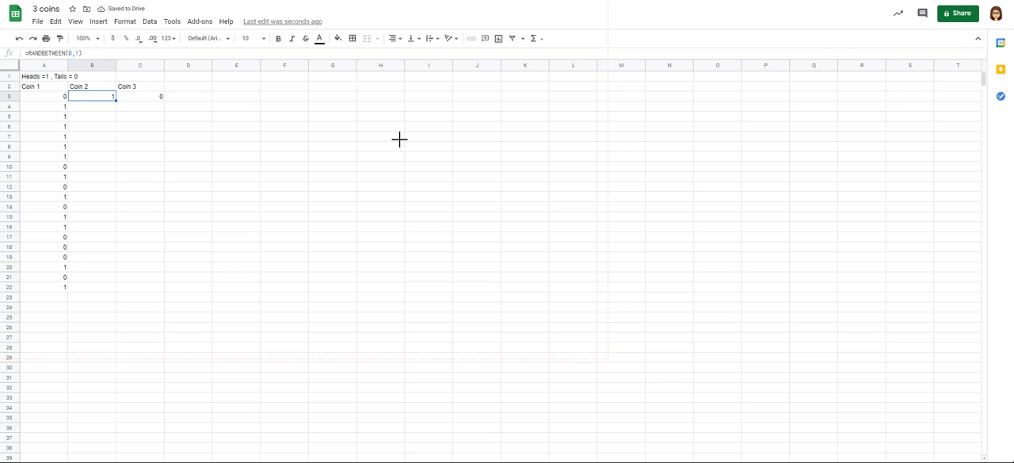
left_click_drag(403, 143, 373, 379)
key("Right")
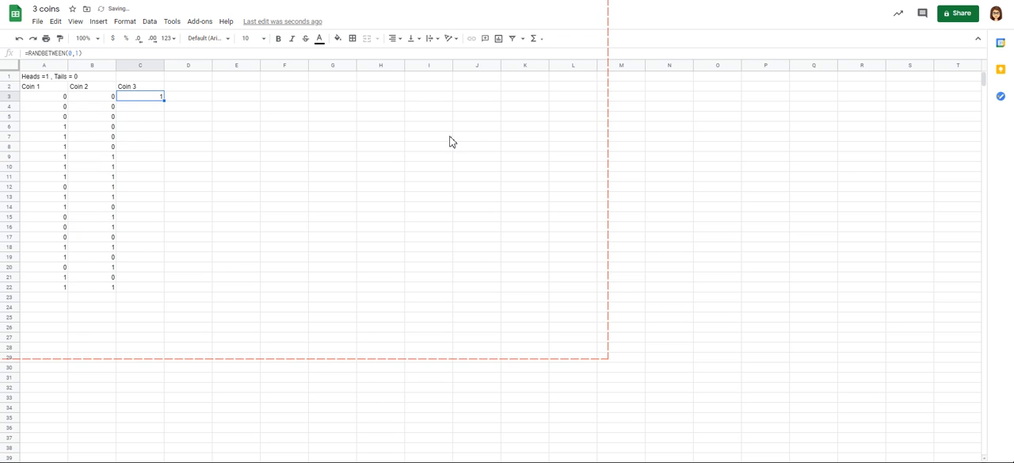
left_click_drag(458, 140, 449, 381)
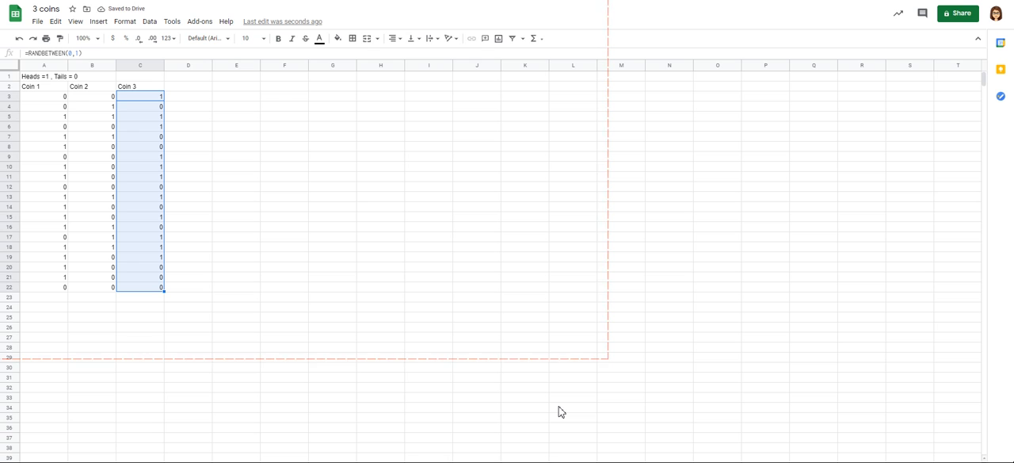
left_click(559, 407)
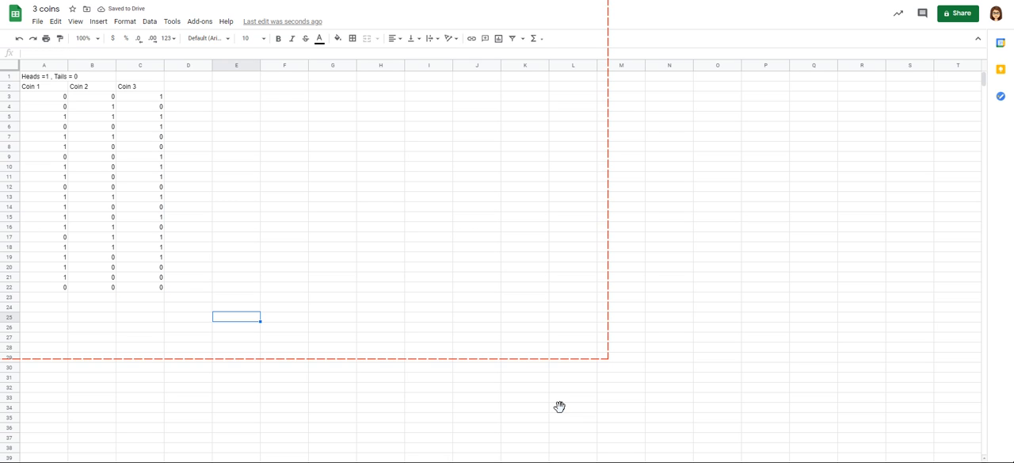
left_click(527, 122)
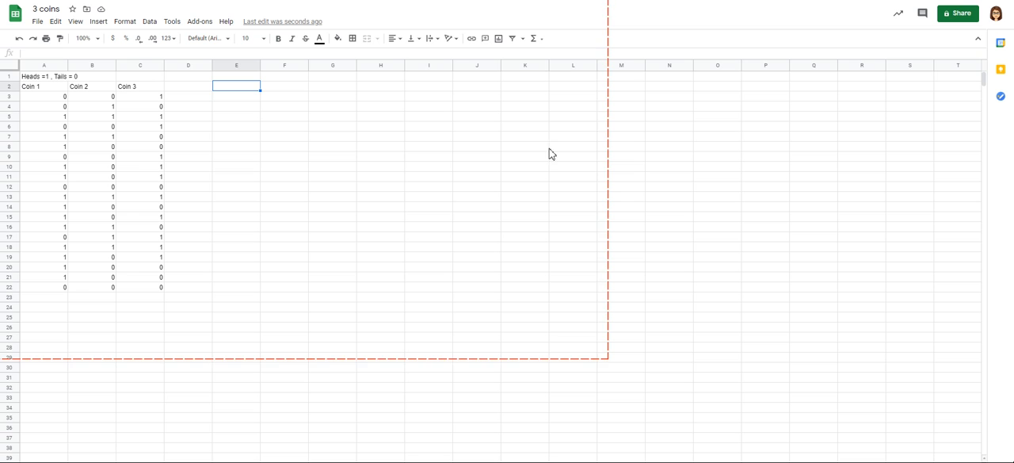
Step: Enter the heading "# of heads" in cell E2
type("# o")
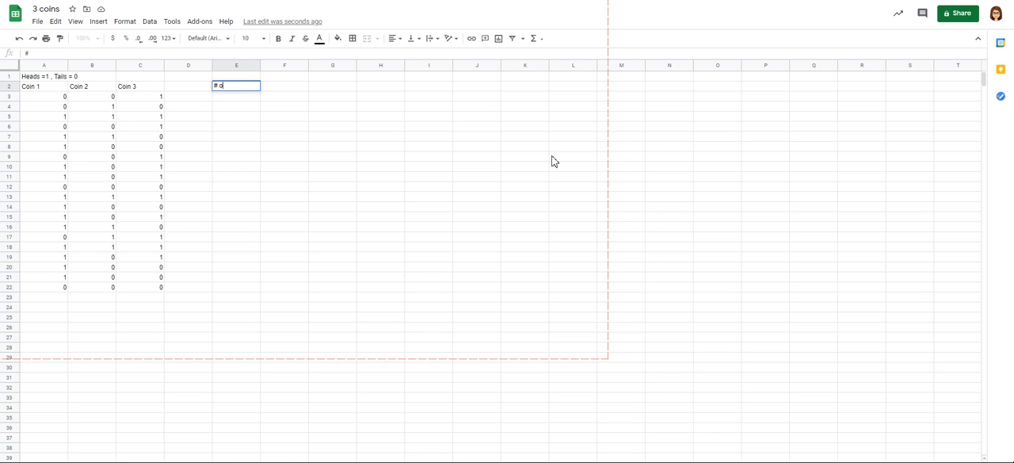
type("f heads")
key("Return")
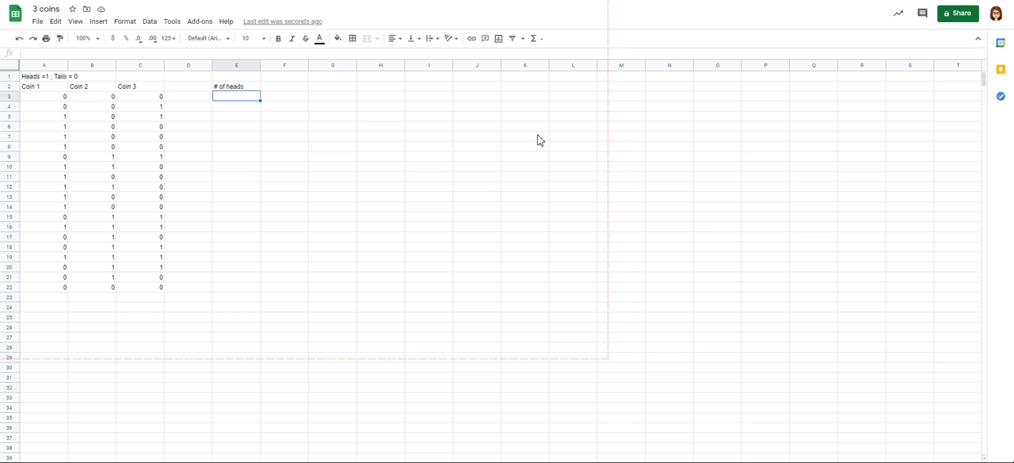
Step: Enter the formula =sum(A3:C3) in cell E3 to add up the heads of the first three-coin toss
type("=")
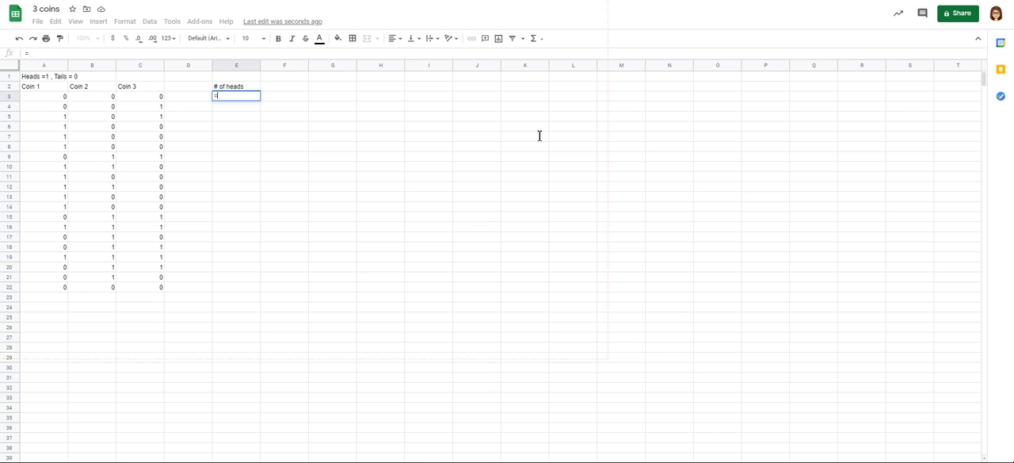
type("sum")
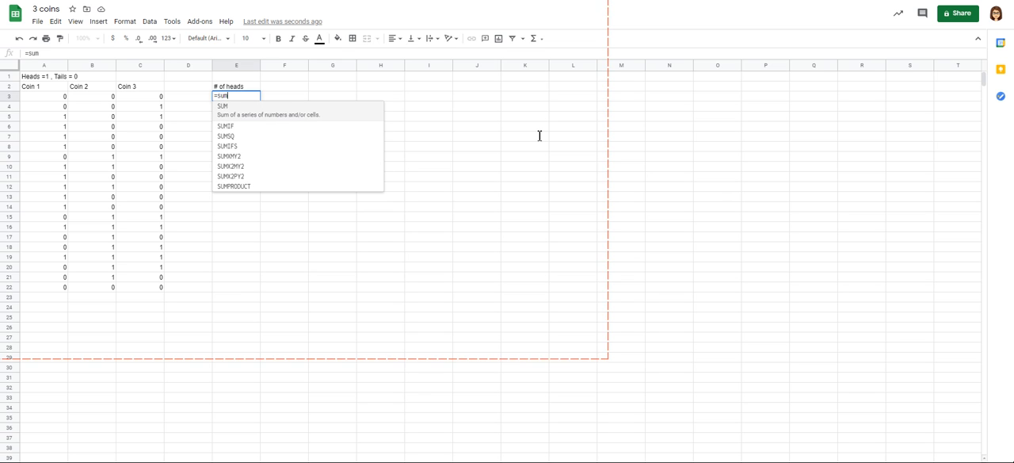
type("(")
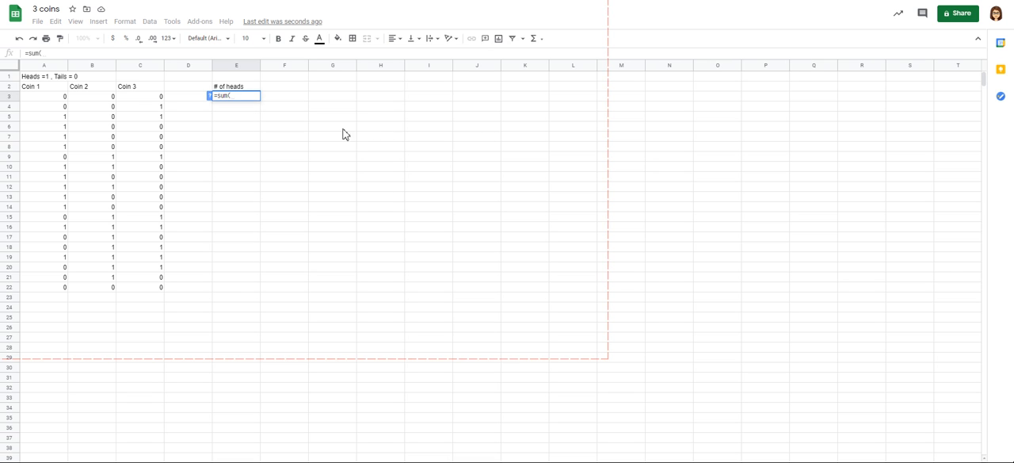
key("Left")
key("Left")
key("Left")
key("Left")
key("shift+Right")
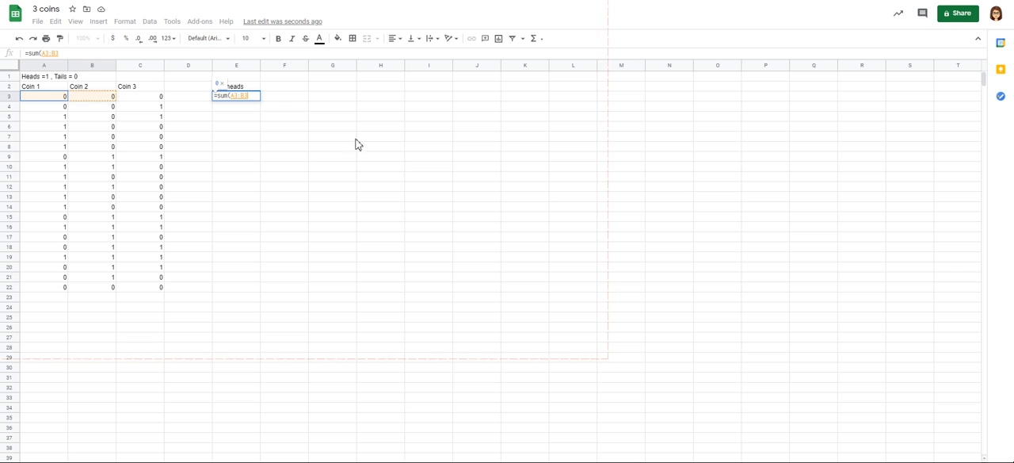
key("shift+Right")
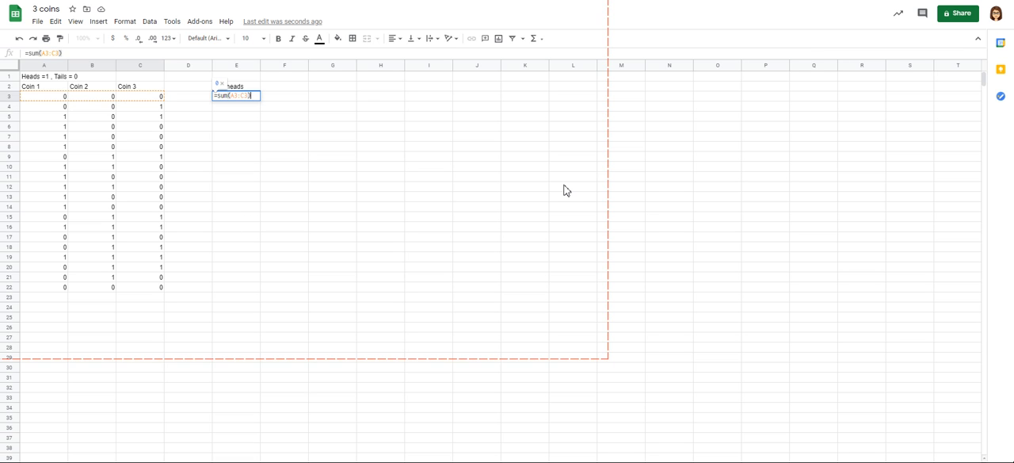
key("Return")
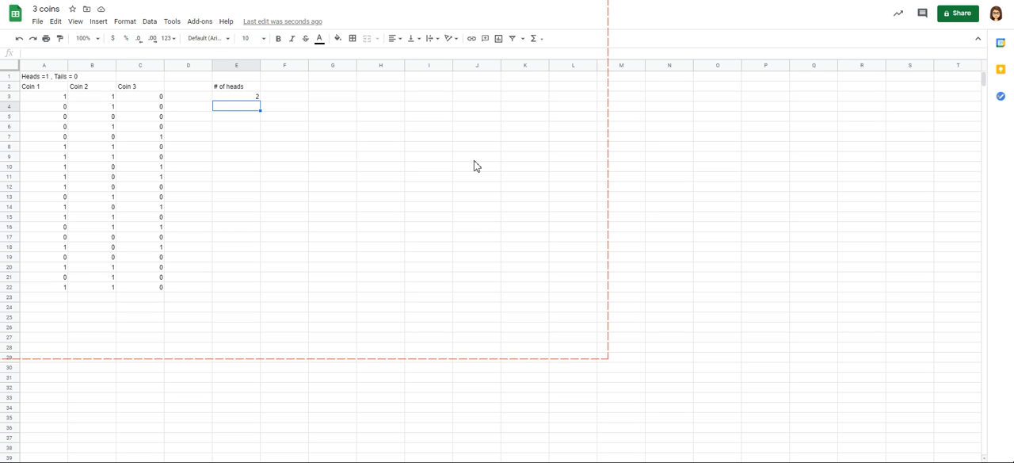
Step: Fill the sum formula from E3 down to E22 and check the row references in the copied formulas
key("Up")
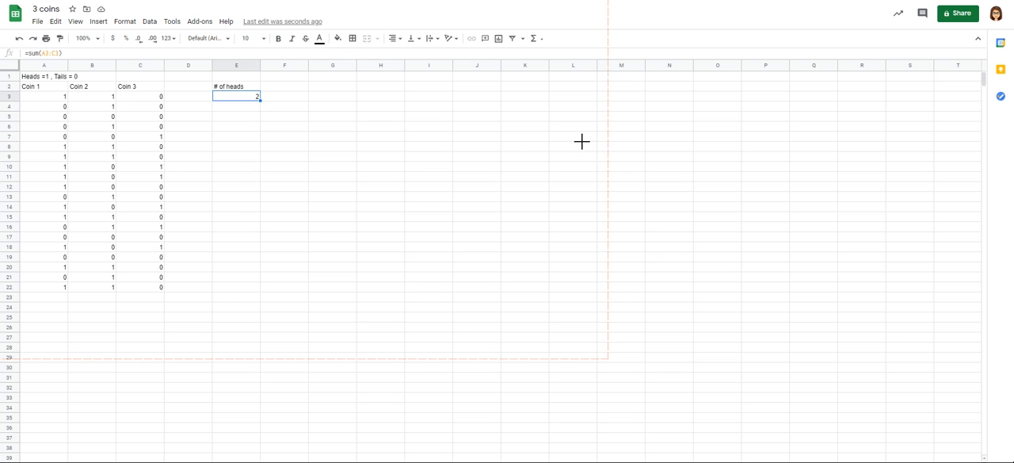
left_click_drag(582, 142, 564, 384)
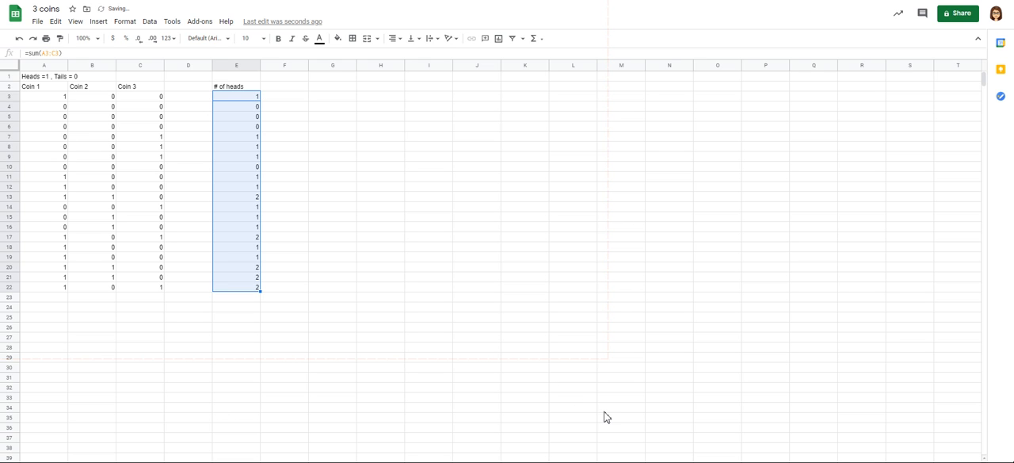
left_click(605, 412)
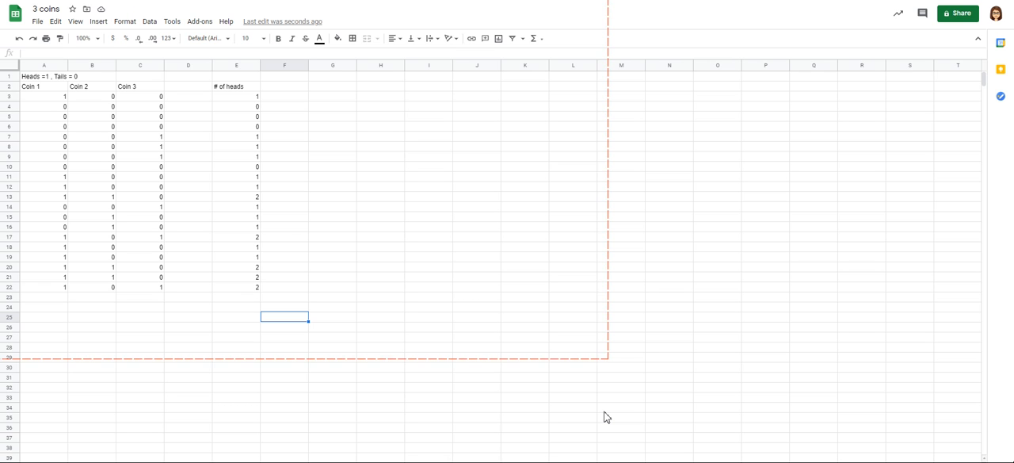
left_click(551, 145)
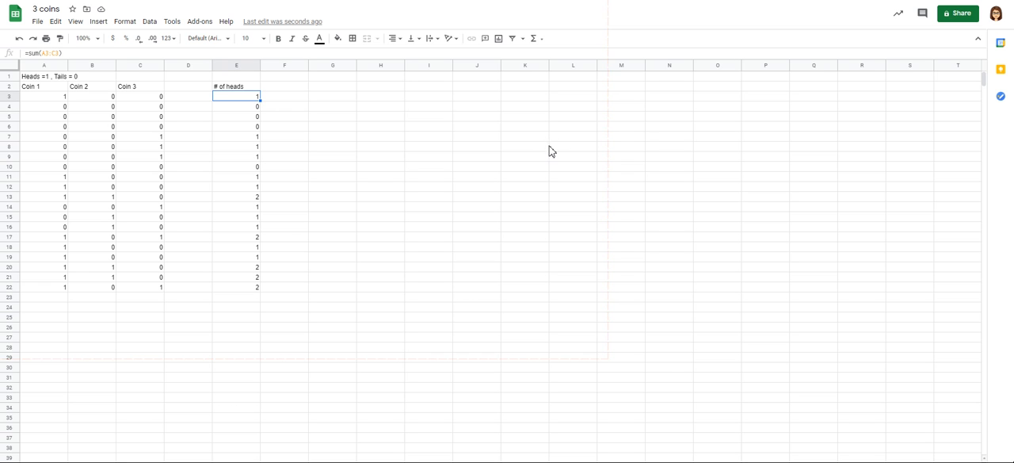
key("Down")
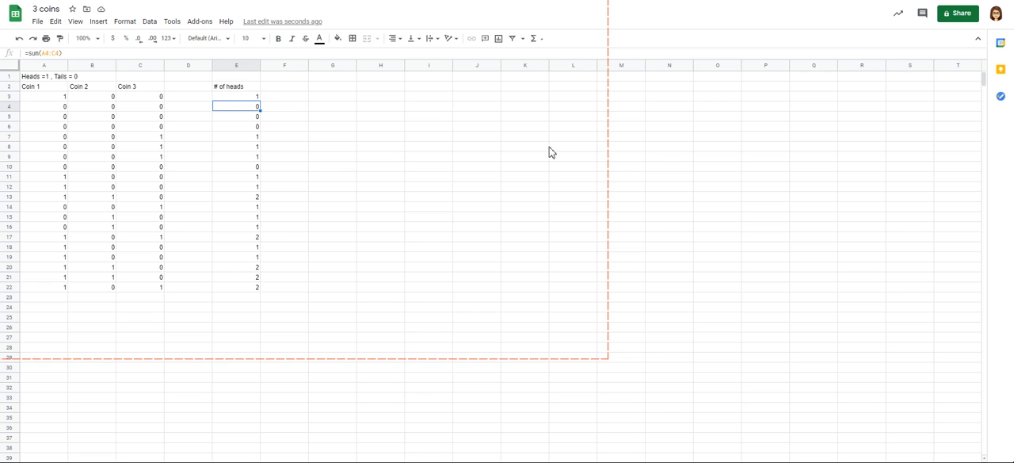
key("Down")
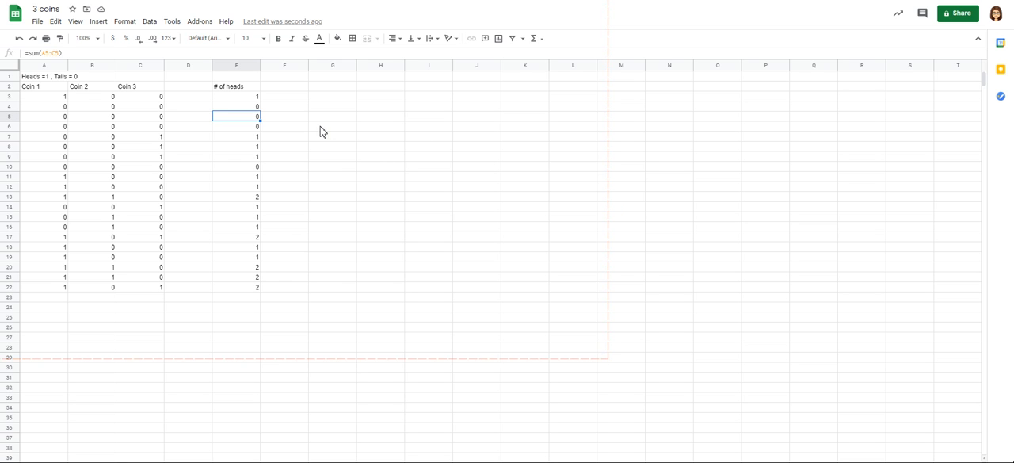
key("Down")
key("Down")
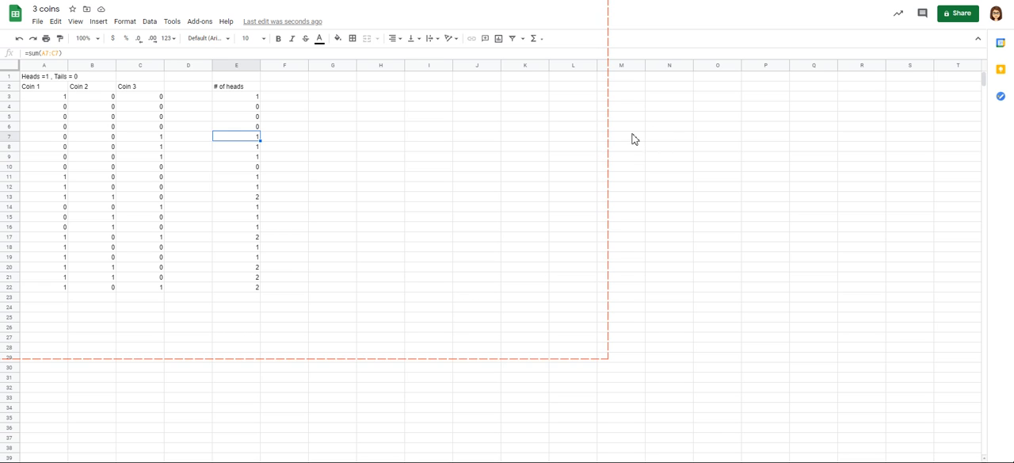
Step: Enter the headings "0 heads", "1 head", "2 heads" and "3 heads" in cells G2 to J2
left_click(333, 86)
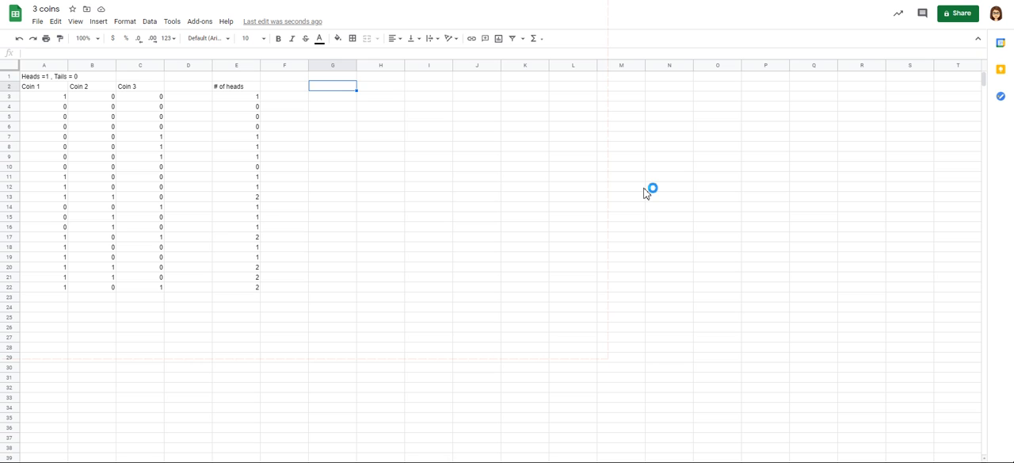
type("0 heads")
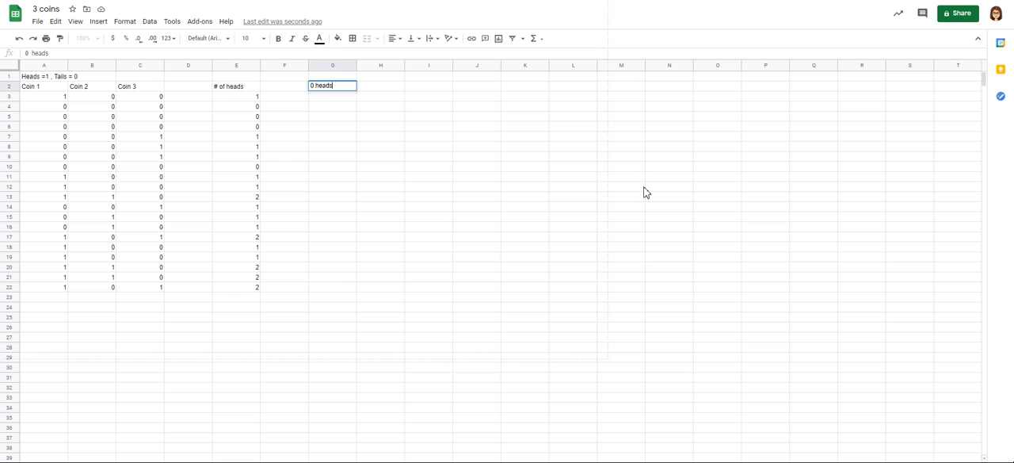
key("Tab")
type("1 head")
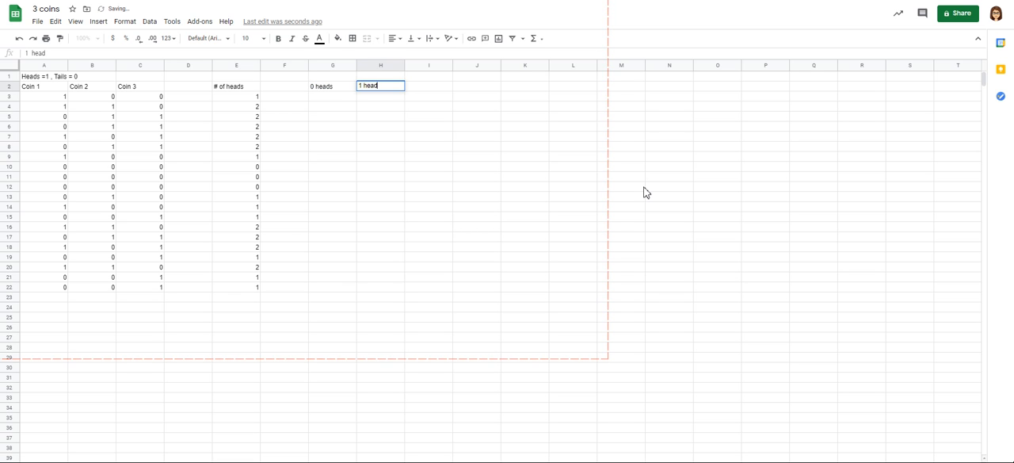
key("Tab")
type("2 heads")
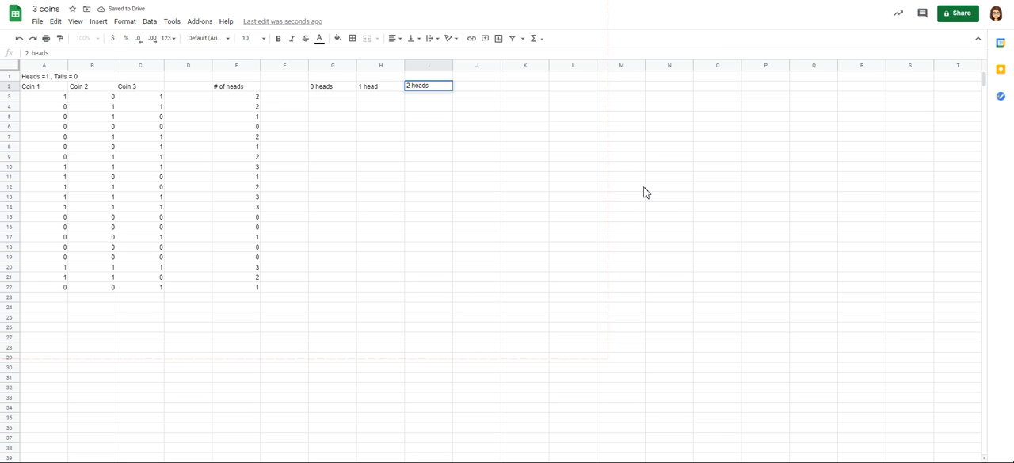
key("Tab")
type("3 heads")
key("Return")
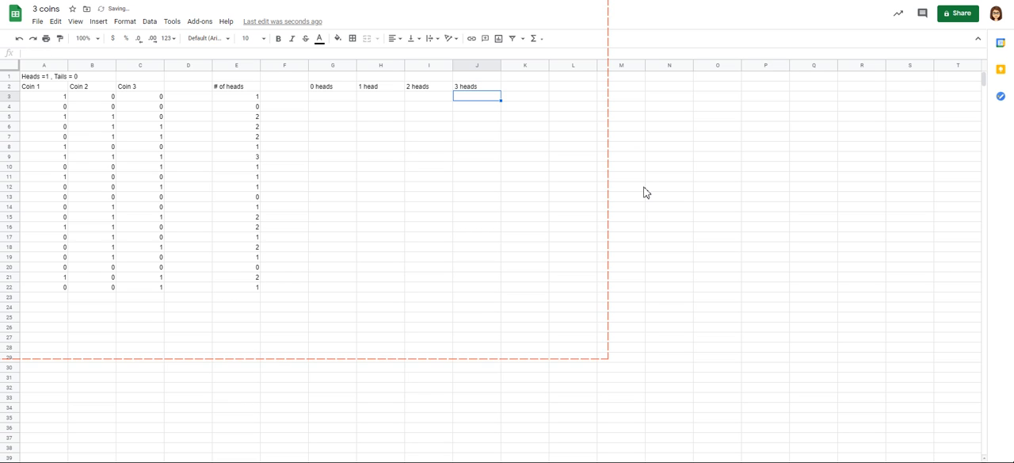
Step: Enter the formula =countif(E:E,0) in cell G3 to count the tosses with 0 heads
key("Left")
key("Left")
key("Left")
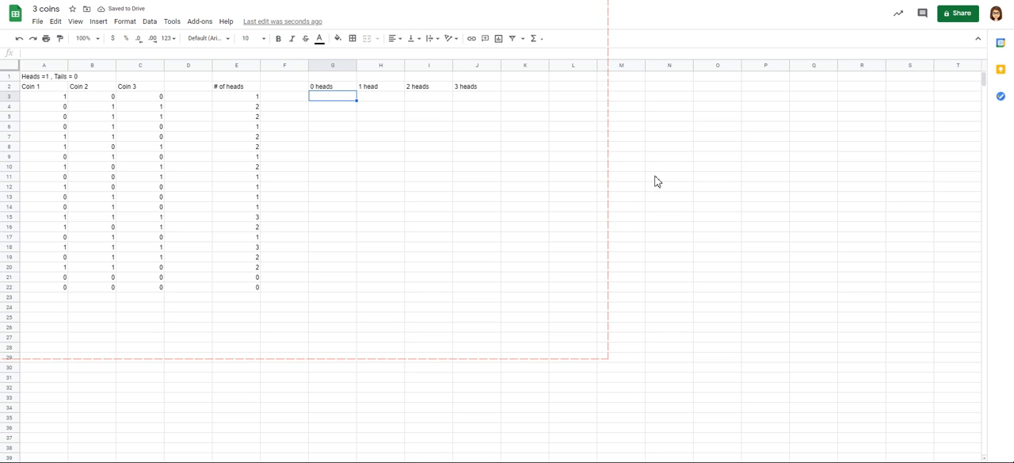
type("=")
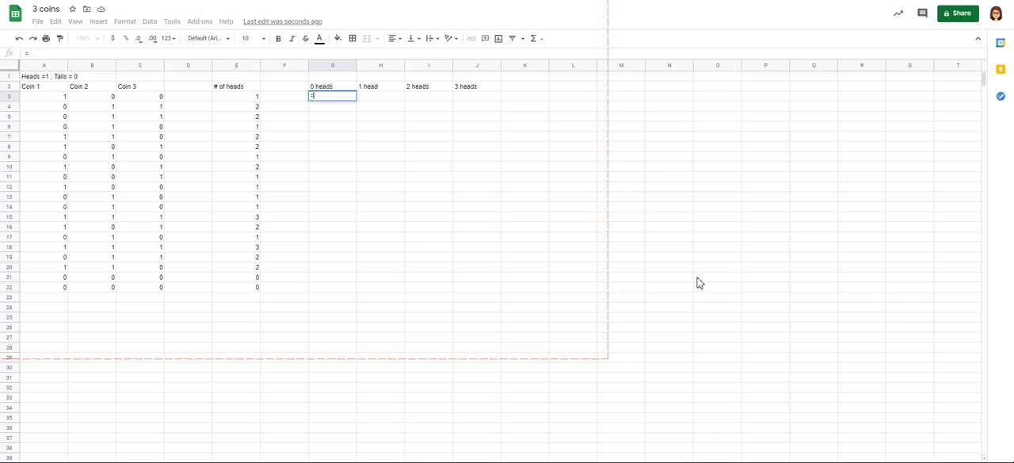
type("countif")
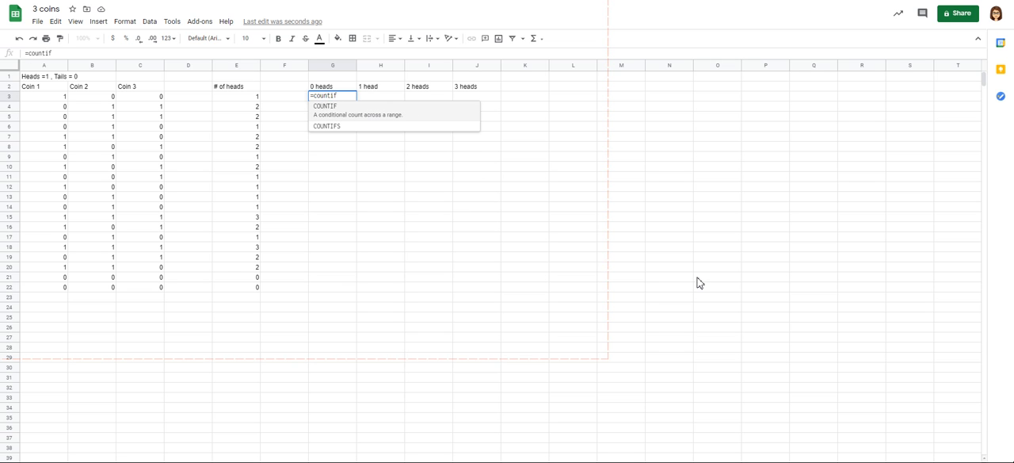
type("(")
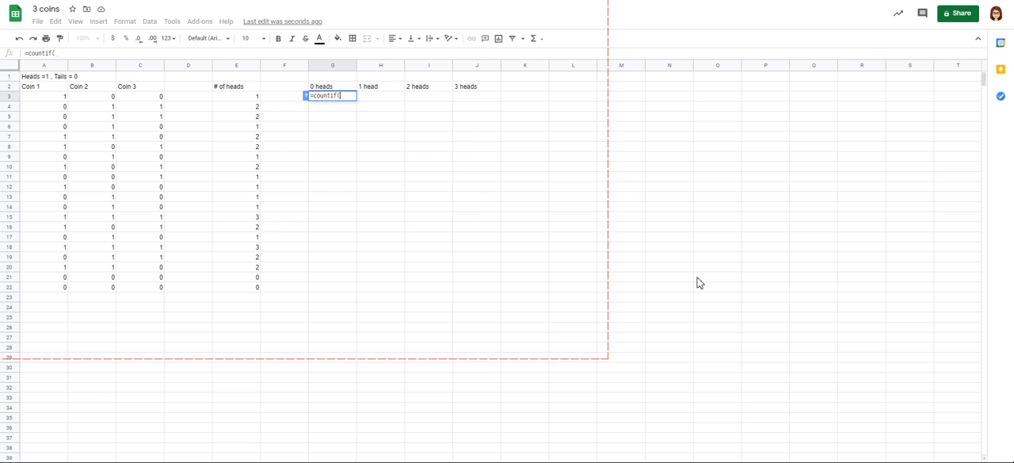
type("E")
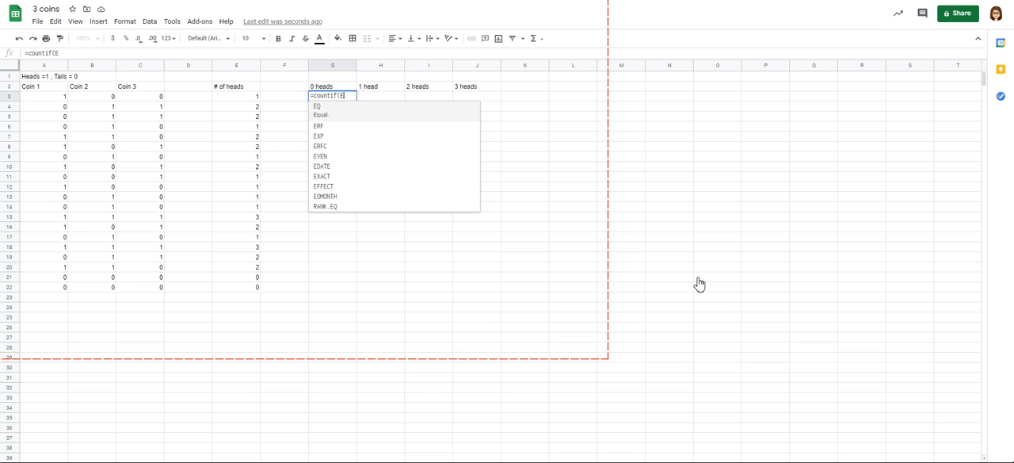
type(":")
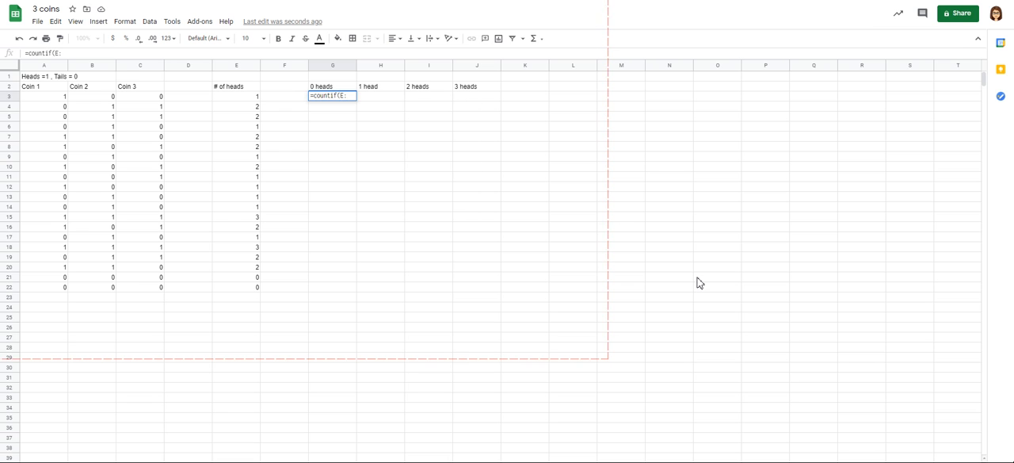
type("E")
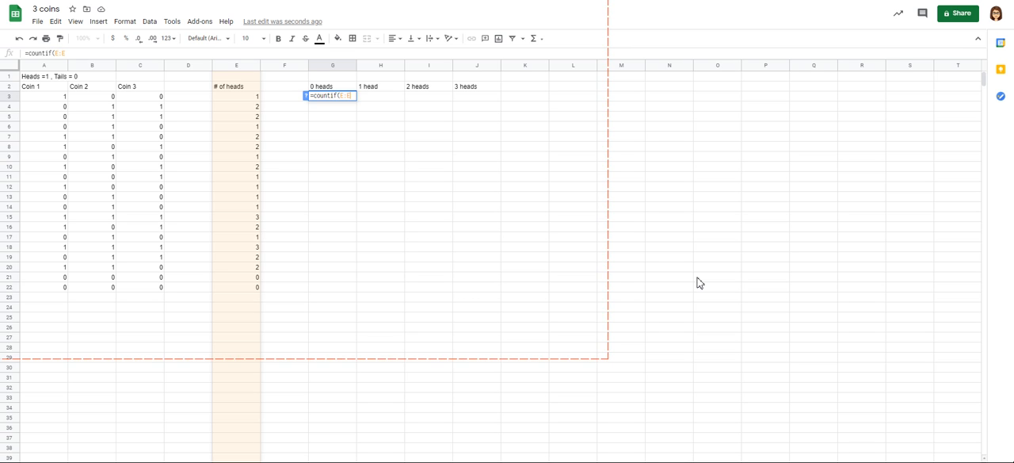
type(",")
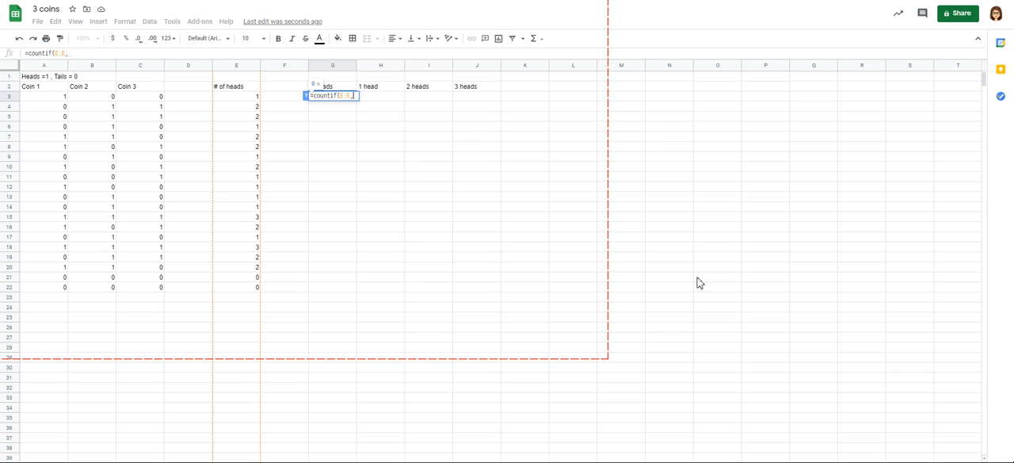
type("0)")
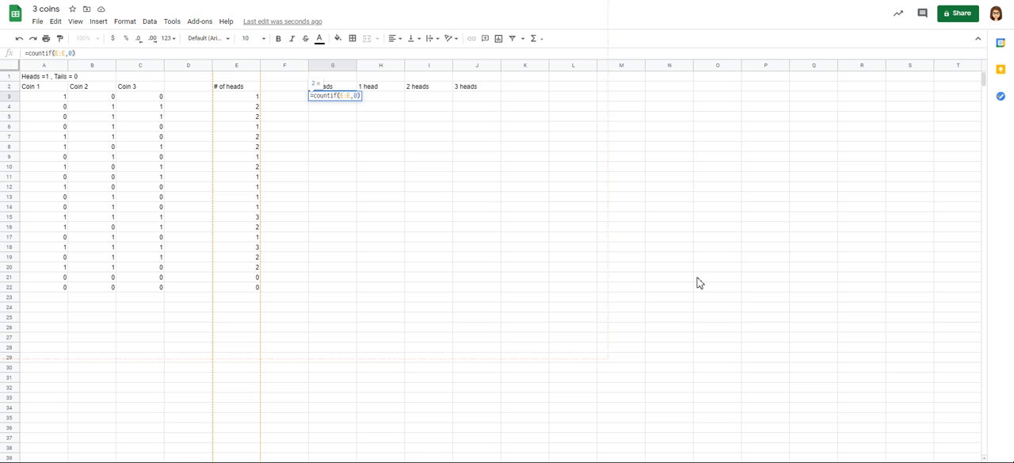
key("Return")
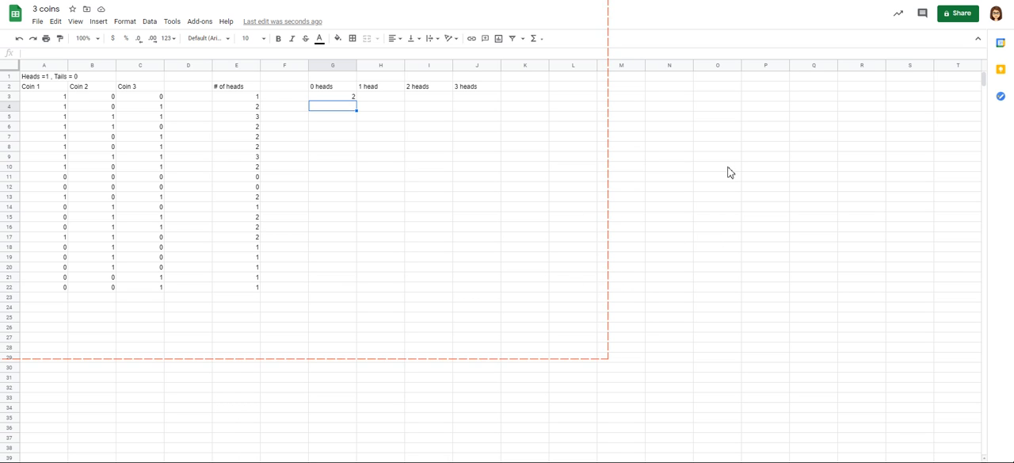
Step: Copy the COUNTIF formula from G3 across to H3 under the "1 head" heading
key("Up")
key("Right")
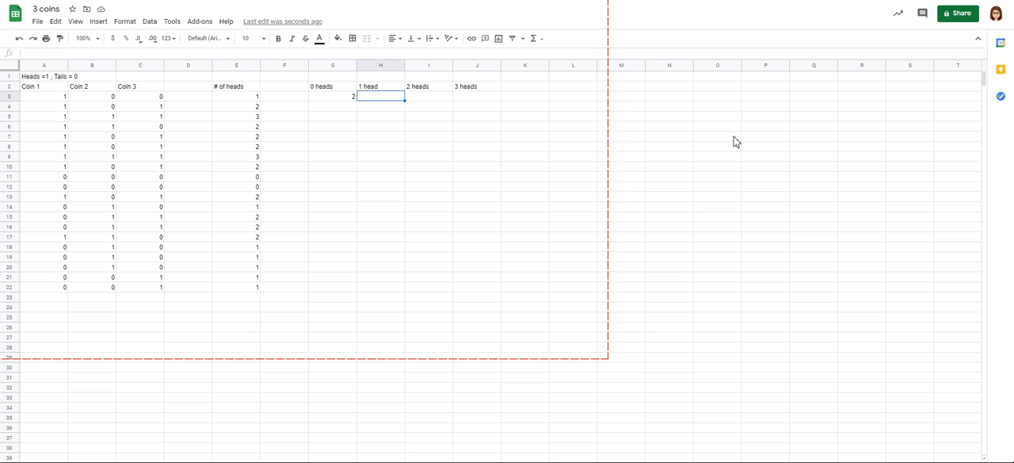
left_click(333, 97)
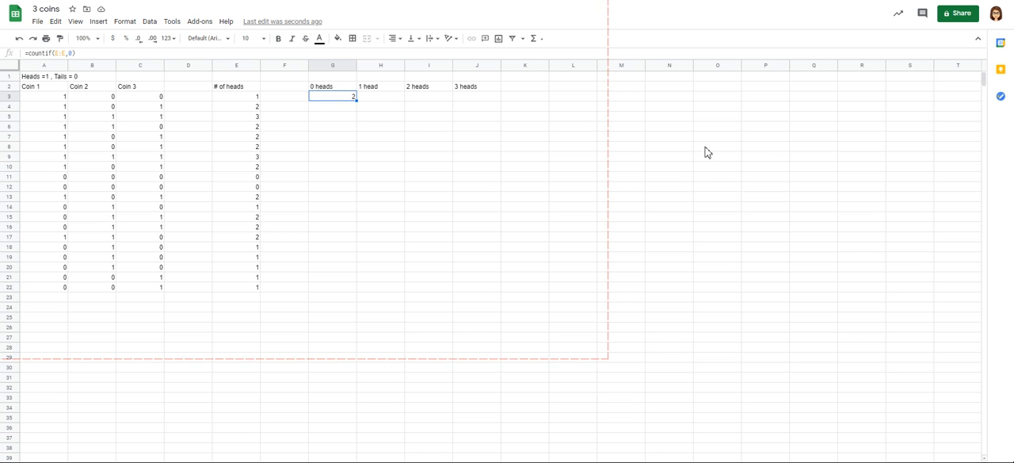
left_click_drag(357, 101, 386, 101)
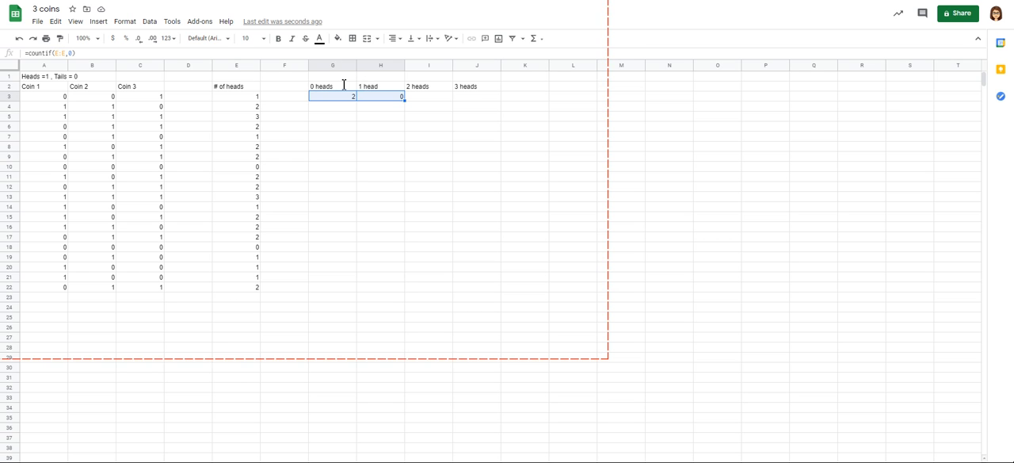
Step: Change the criterion of the COUNTIF formula in cell G3 to 1
key("F2")
key("Left")
key("BackSpace")
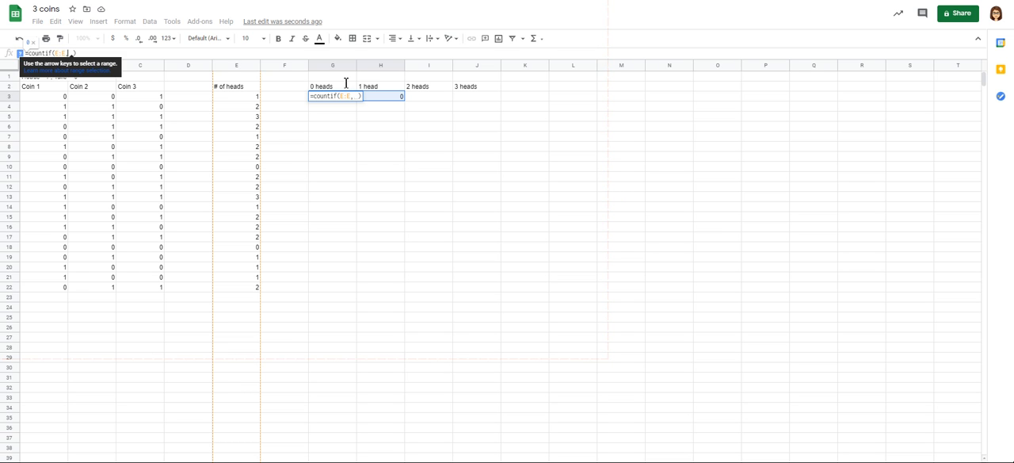
type("1")
key("Return")
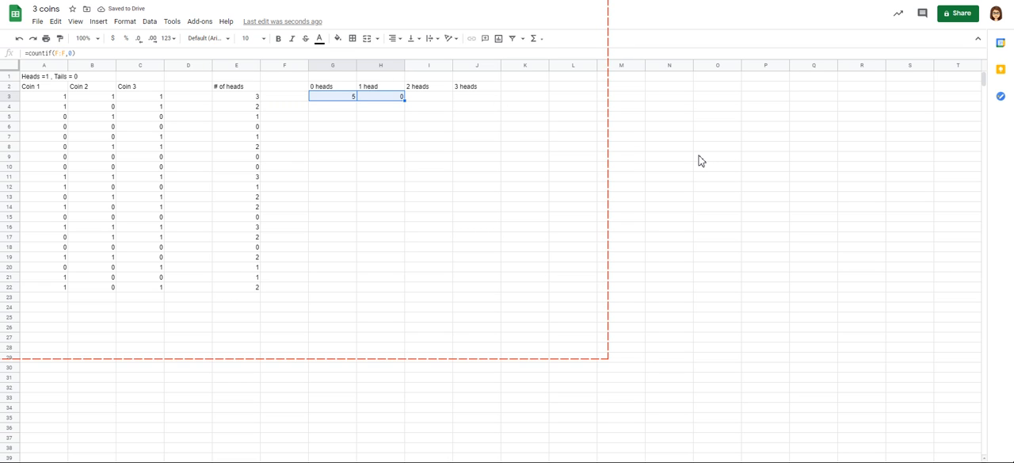
Step: Correct the COUNTIF range in cell H3 to column E, giving =countif(E:E,0)
key("Left")
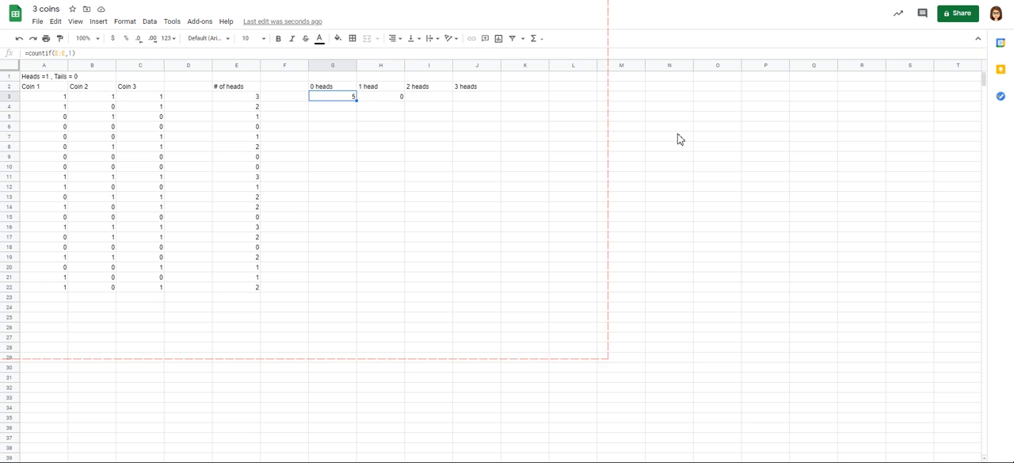
key("Right")
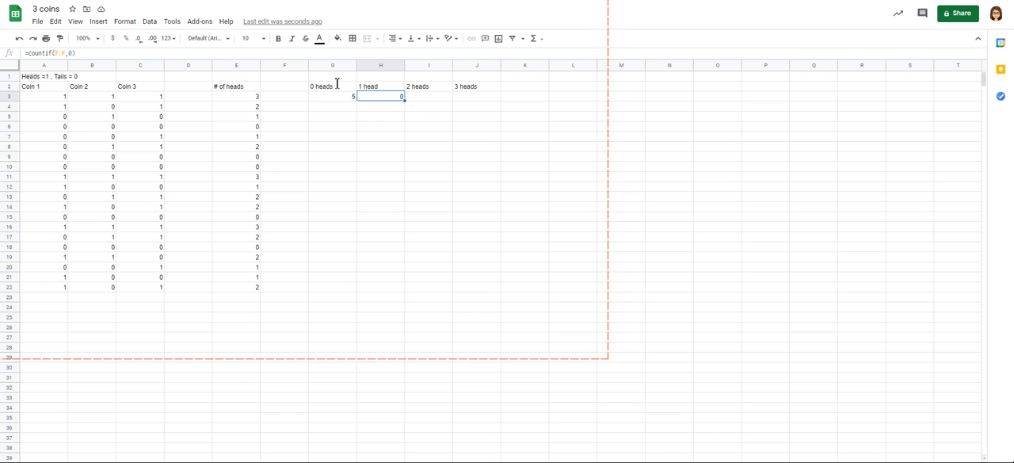
key("BackSpace")
type("E")
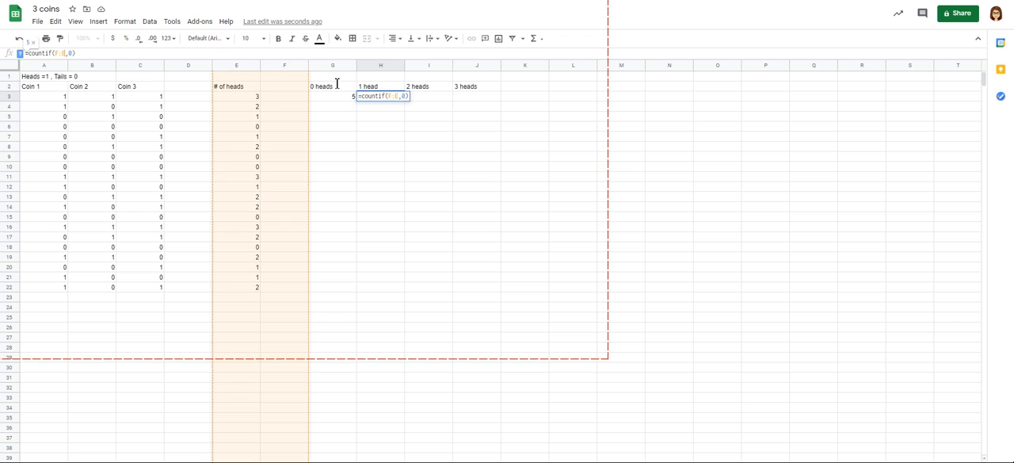
key("Left")
key("Left")
key("BackSpace")
type("E")
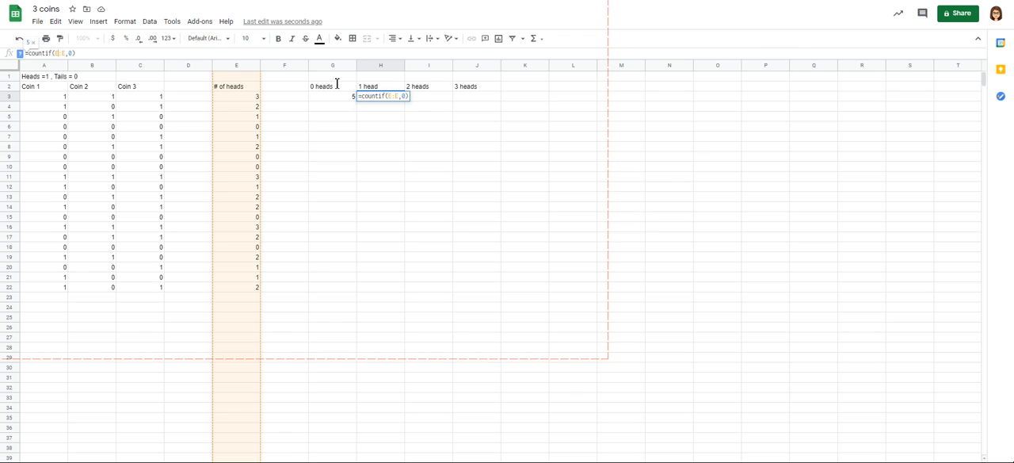
key("Return")
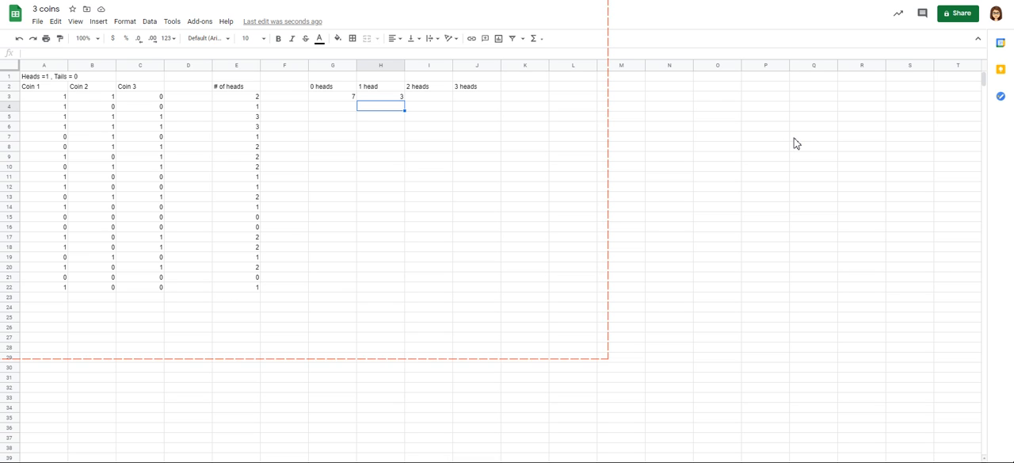
Step: Copy the COUNTIF formula from H3 across to I3 and J3 under the "2 heads" and "3 heads" headings
key("Up")
key("Right")
key("Left")
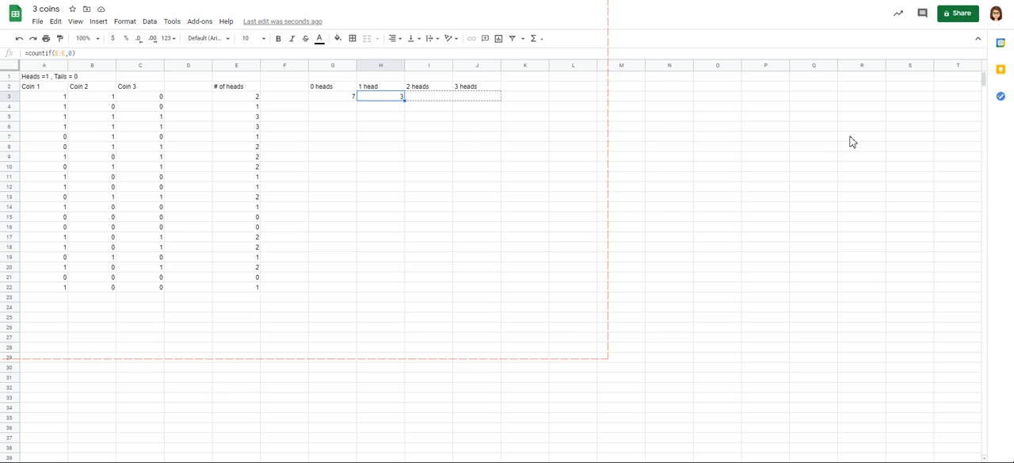
key("shift+Right")
key("shift+Right")
Step: Change the formula in cell I3 to =countif(E:E,2) to count the tosses with 2 heads
key("Right")
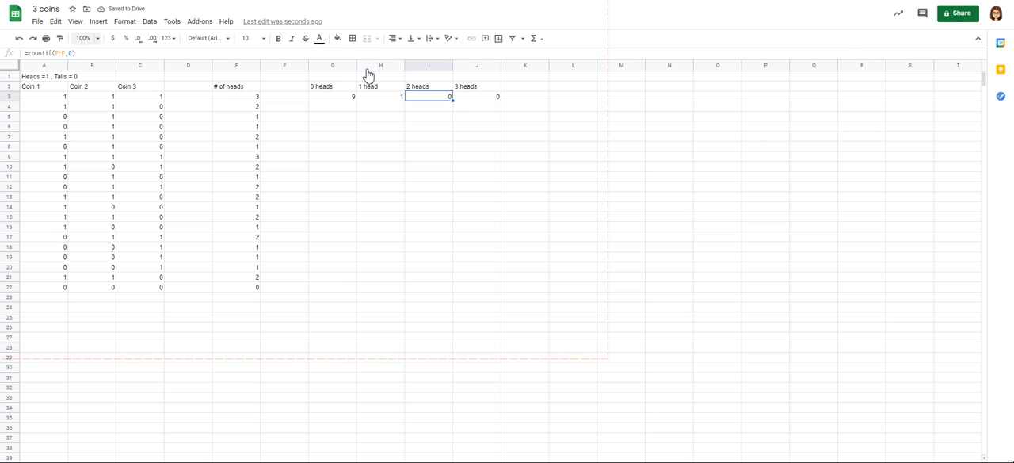
key("F2")
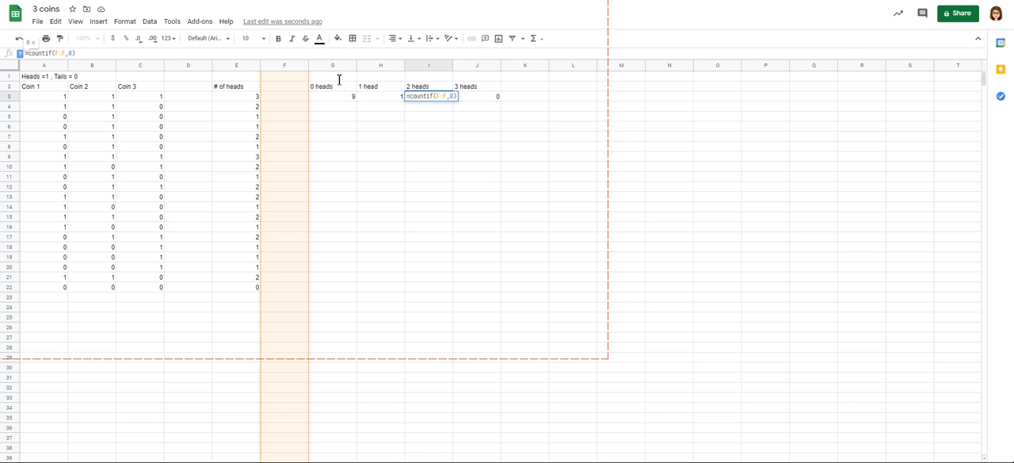
key("shift+Left")
key("BackSpace")
type("E")
key("Right")
key("Right")
key("Right")
key("Delete")
type("2")
key("Return")
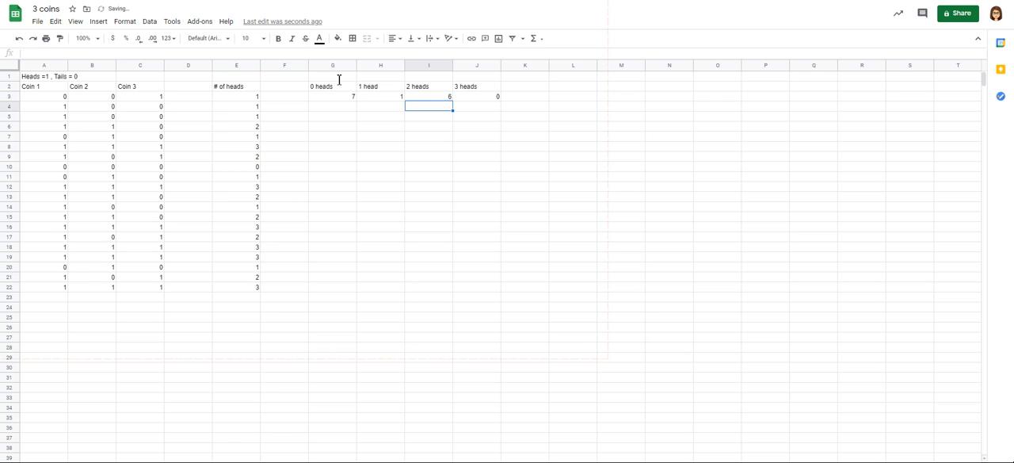
Step: Change the formula in cell J3 to =countif(E:E,3) to count the tosses with 3 heads
key("Up")
key("Right")
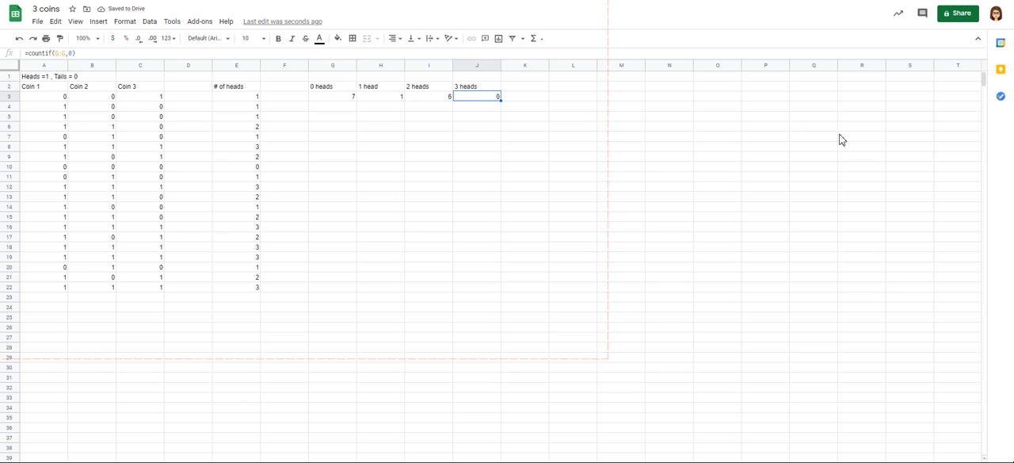
key("F2")
key("Left")
key("Left")
key("Left")
key("BackSpace")
type("E")
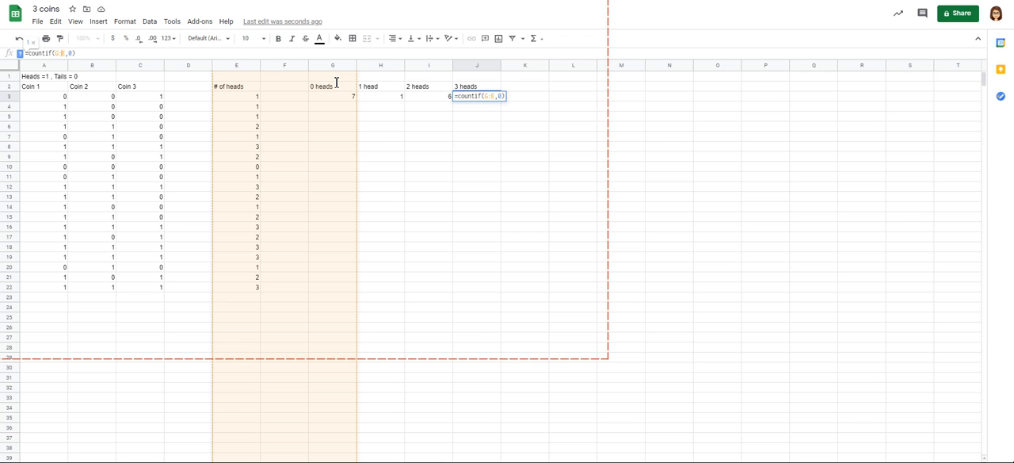
key("Left")
key("Left")
key("BackSpace")
type("E")
key("Right")
key("Right")
key("Right")
key("Right")
key("BackSpace")
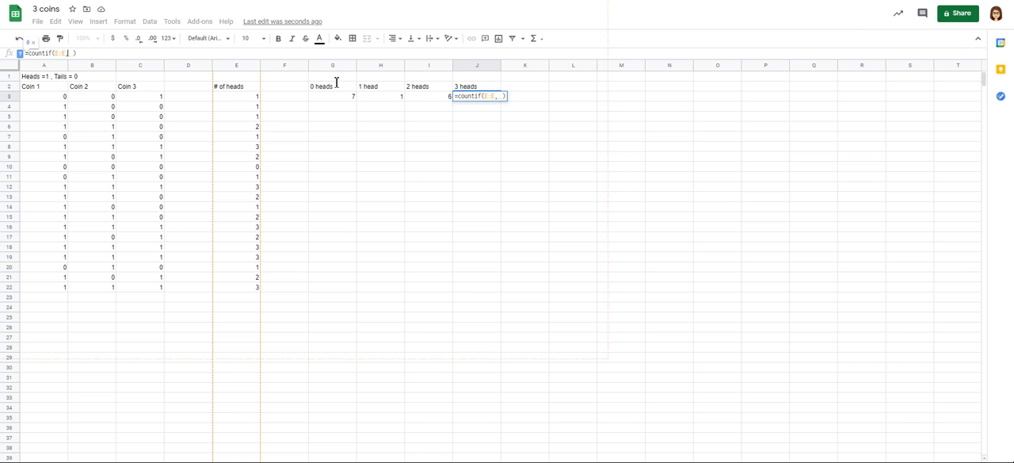
type("3")
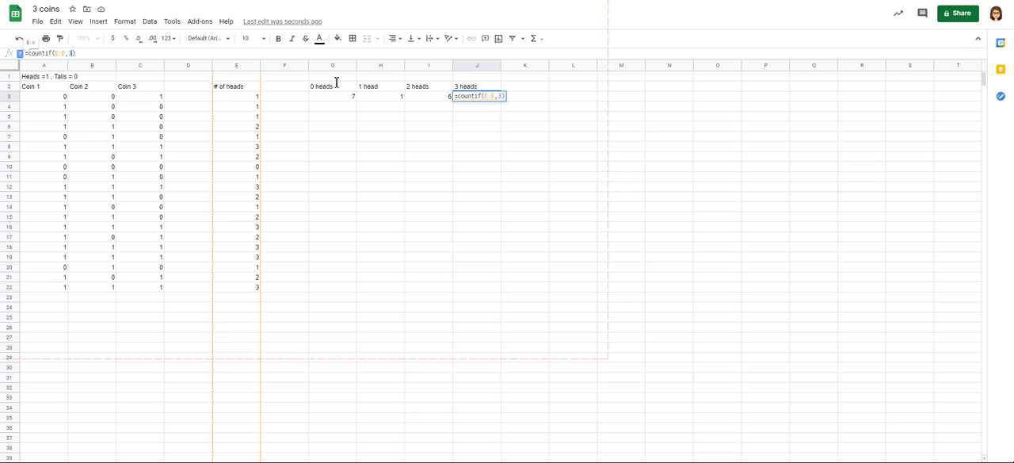
key("Return")
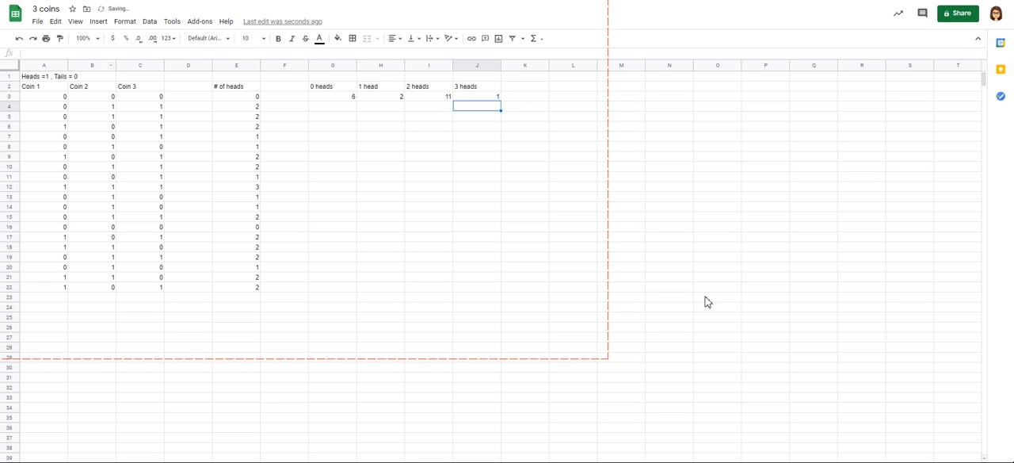
Step: Set the COUNTIF criterion in cell H3 to 1 so that it counts the tosses with 1 head
key("Down")
key("Down")
key("Down")
key("Down")
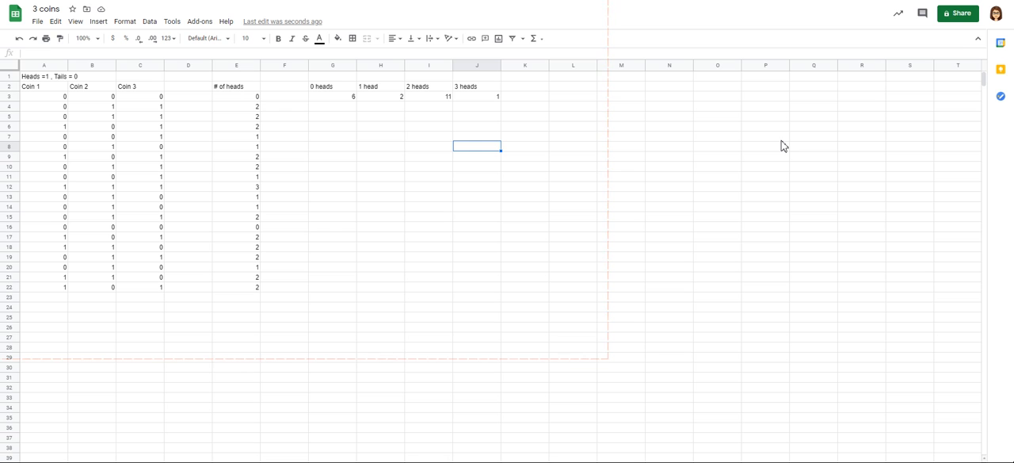
key("Up")
key("Up")
key("Up")
key("Up")
key("Up")
key("Left")
key("Left")
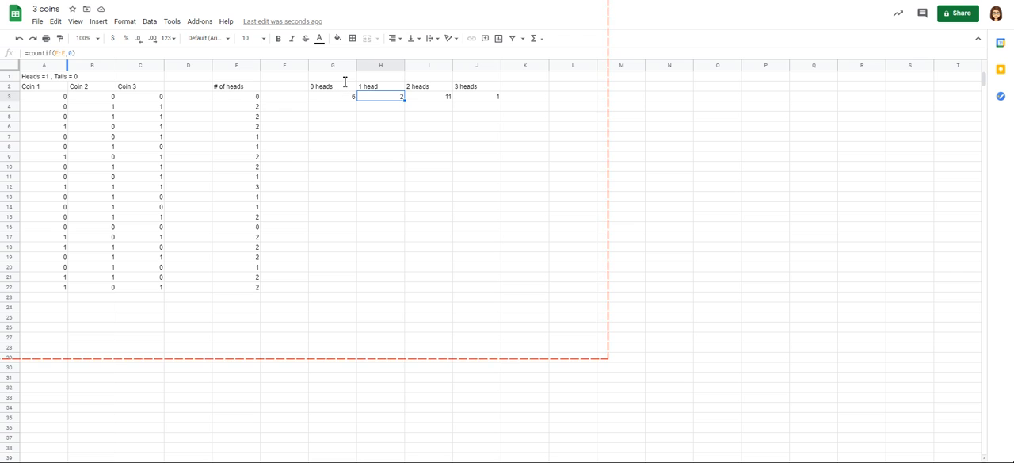
key("Return")
key("Left")
key("BackSpace")
type("1")
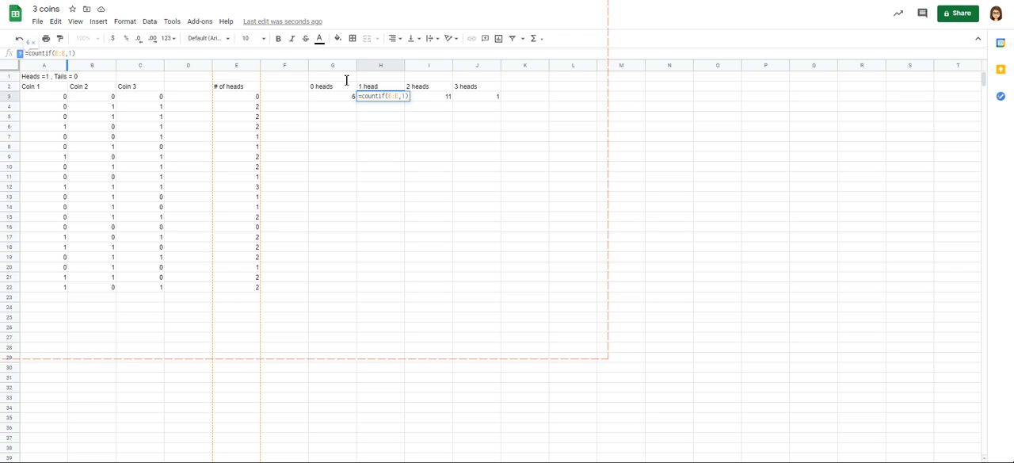
key("Return")
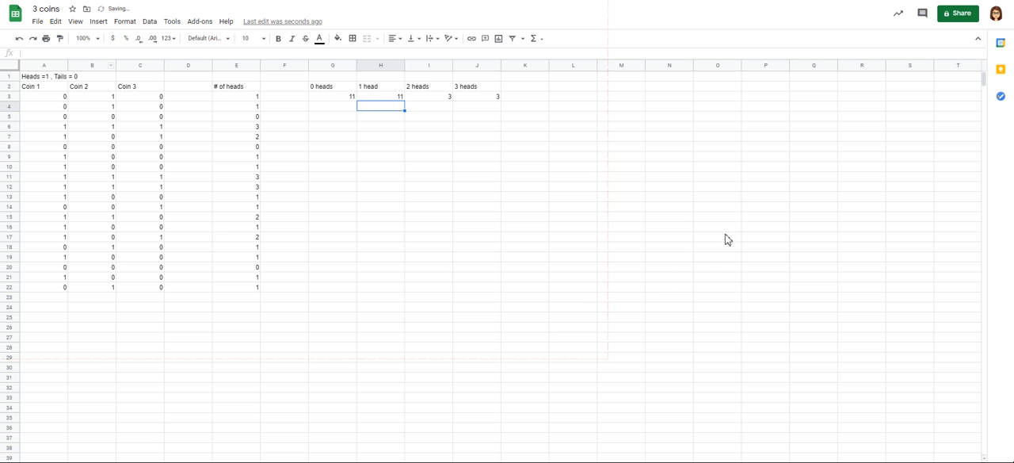
Step: Restore the COUNTIF criterion in cell G3 to 0 so that it counts the tosses with 0 heads
key("Up")
key("Left")
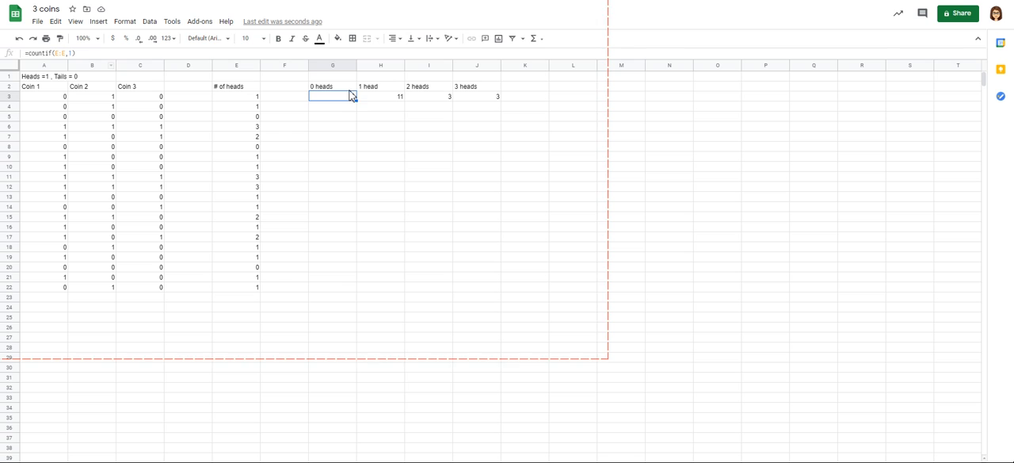
key("Return")
key("BackSpace")
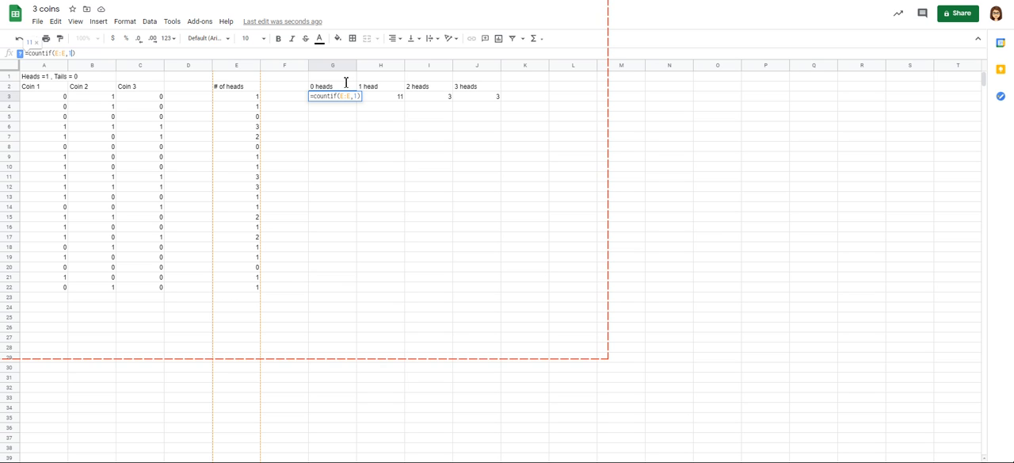
type("0")
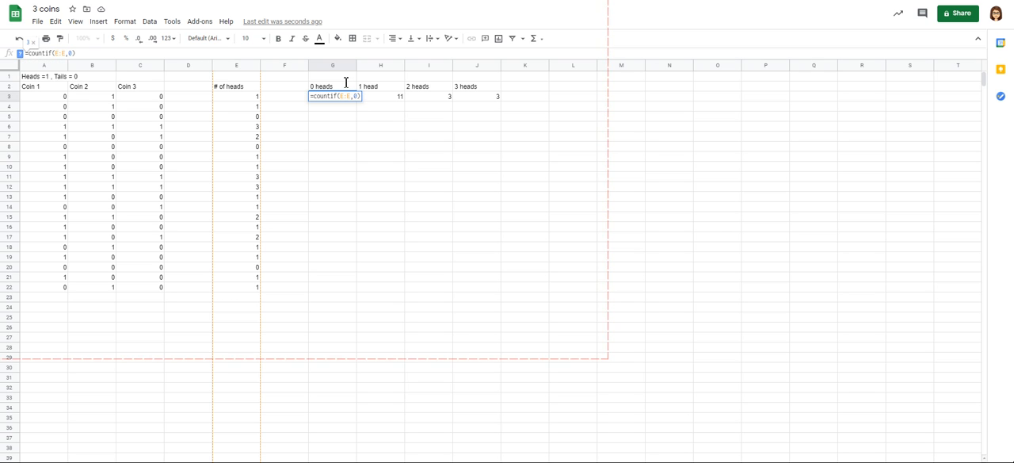
key("Return")
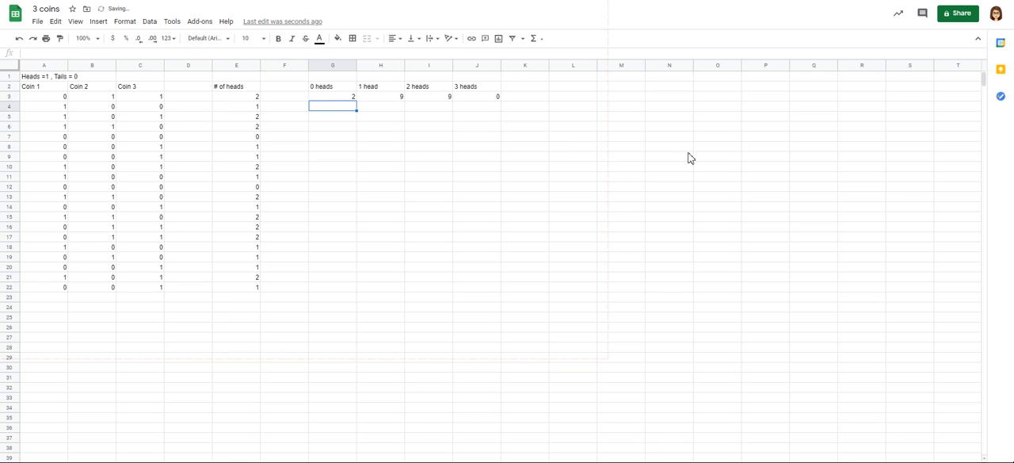
Step: Review the COUNTIF formulas in cells G3 to J3 and the random toss formula in cell A3
key("Up")
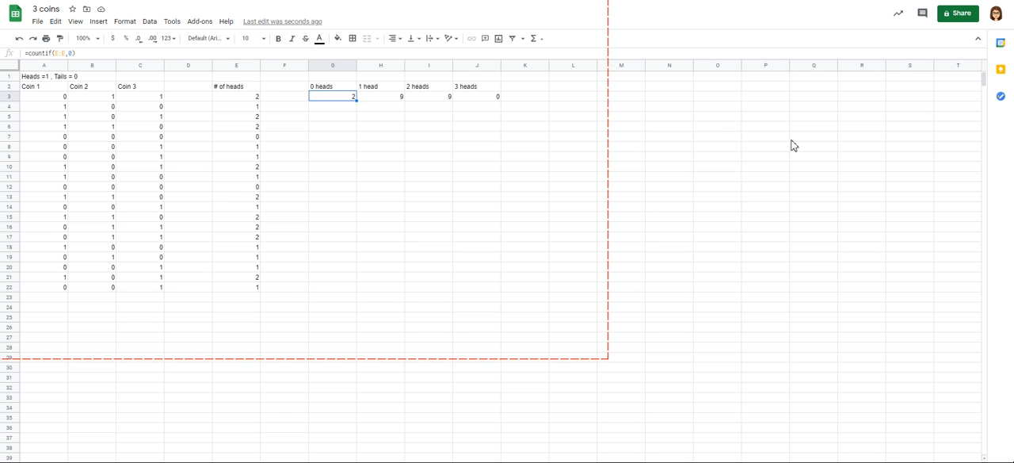
key("Right")
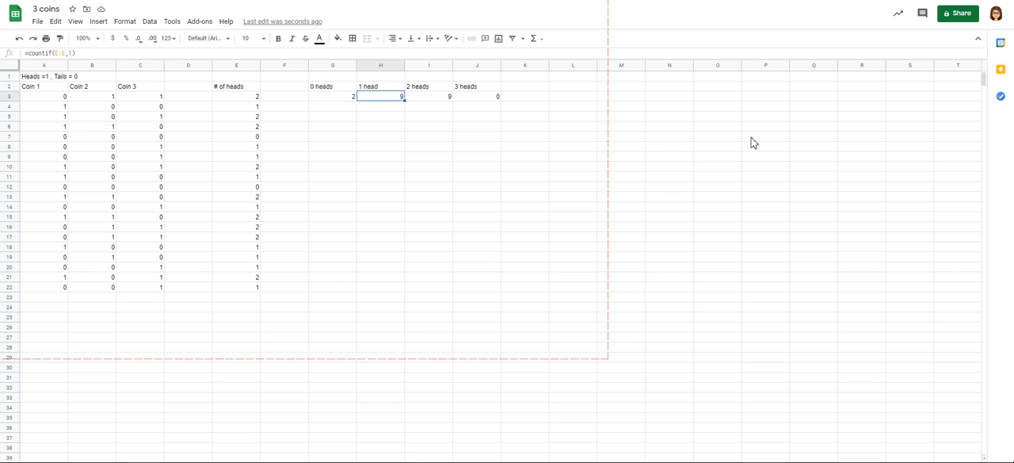
key("Right")
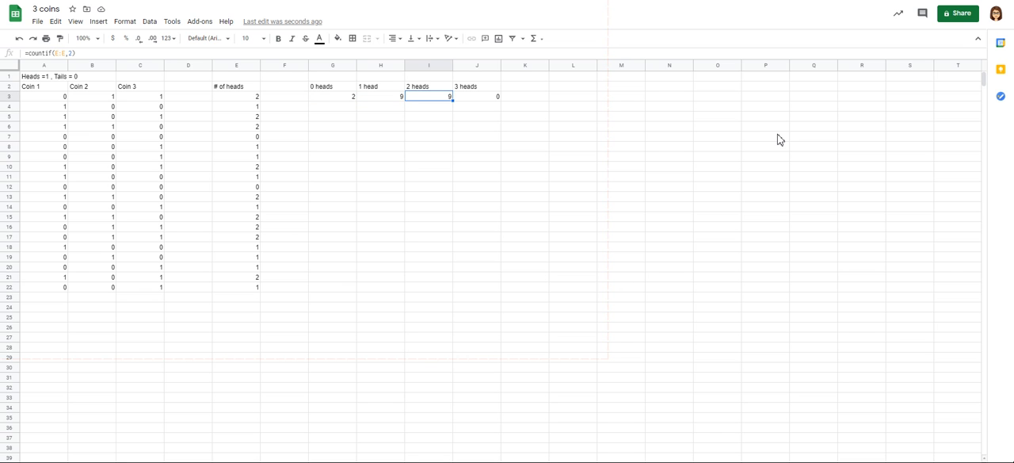
key("Right")
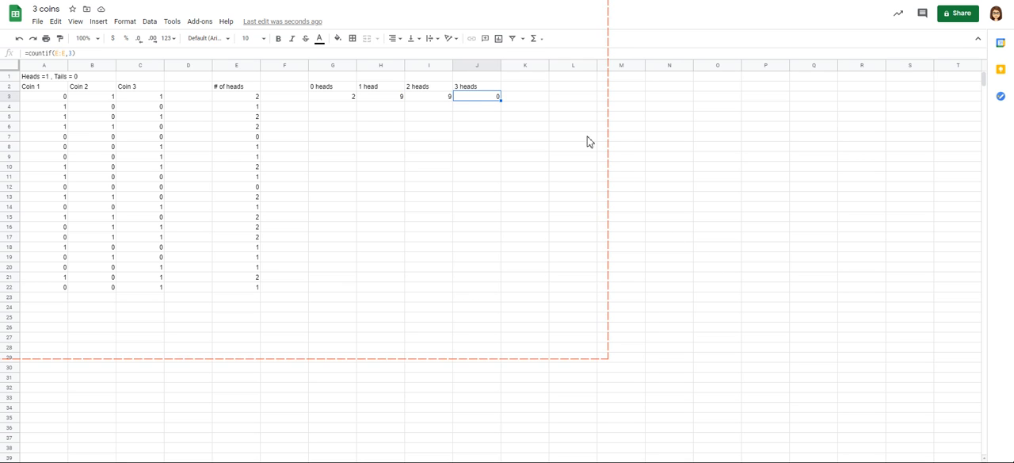
left_click(429, 236)
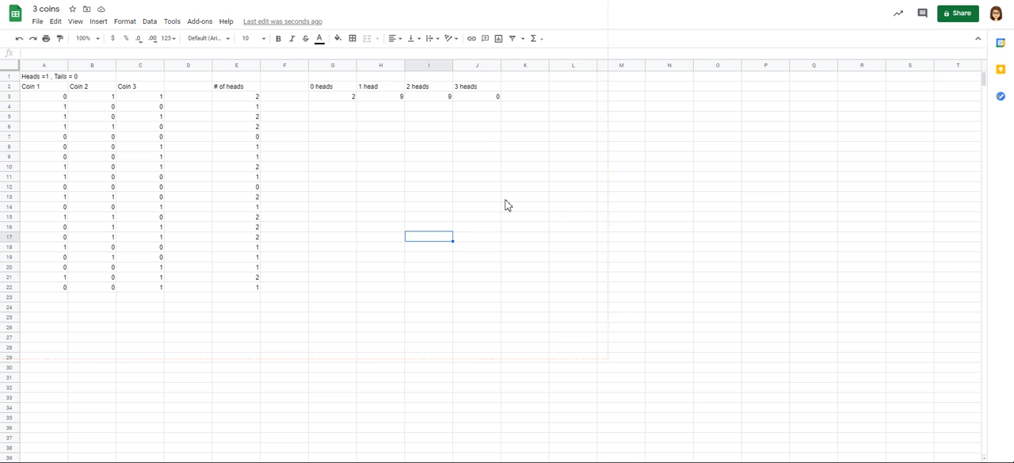
left_click(44, 97)
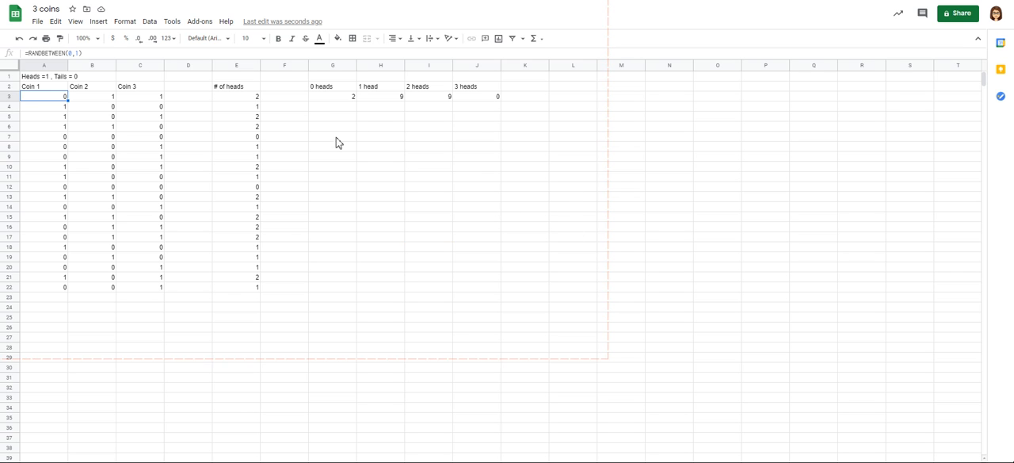
right_click(370, 129)
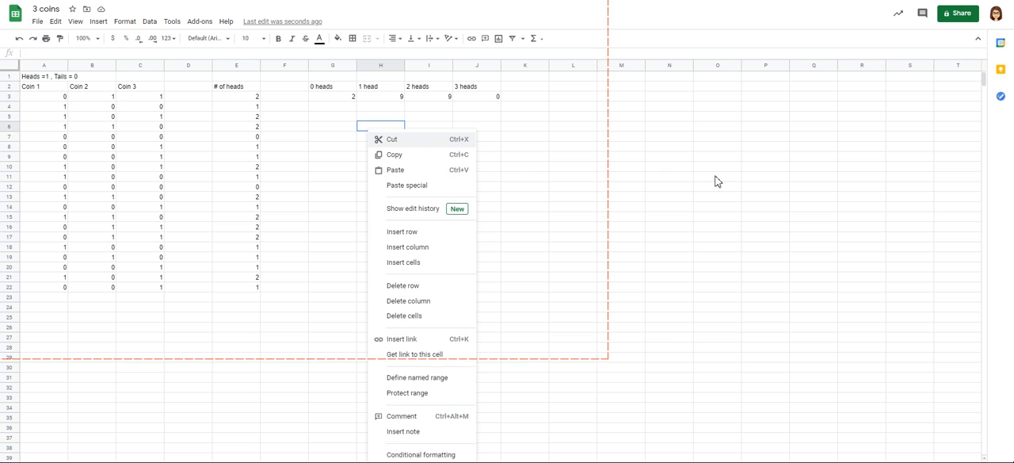
left_click(340, 146)
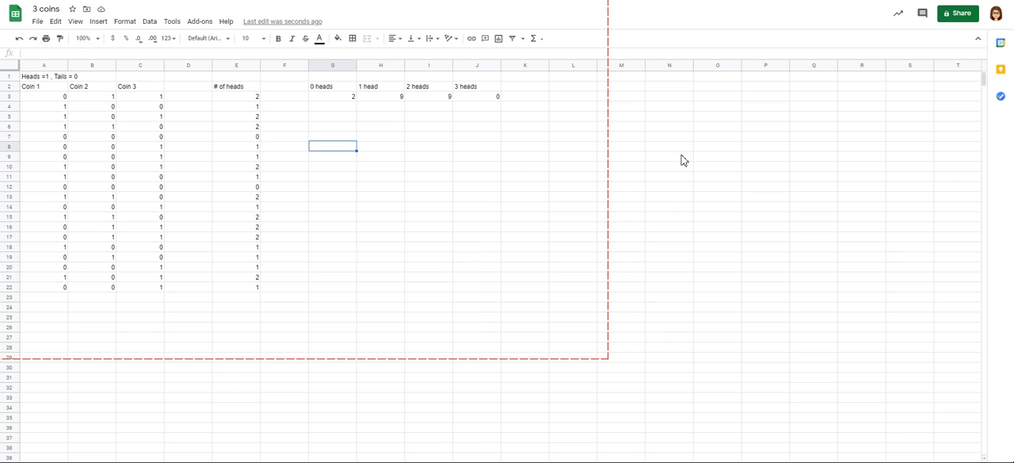
Step: Insert a column chart of the head counts in G2:J3 and place it below the counts, beside the toss data
left_click_drag(284, 87, 476, 96)
left_click(381, 96)
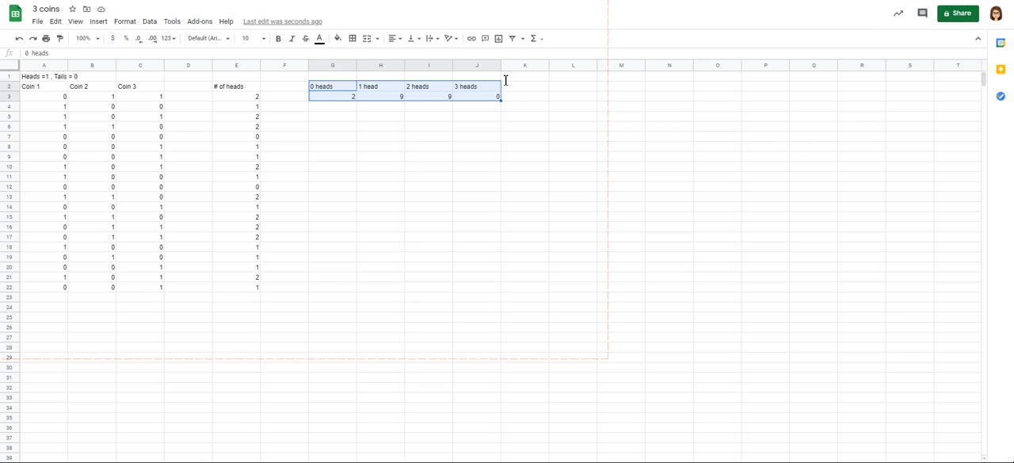
key("alt+i")
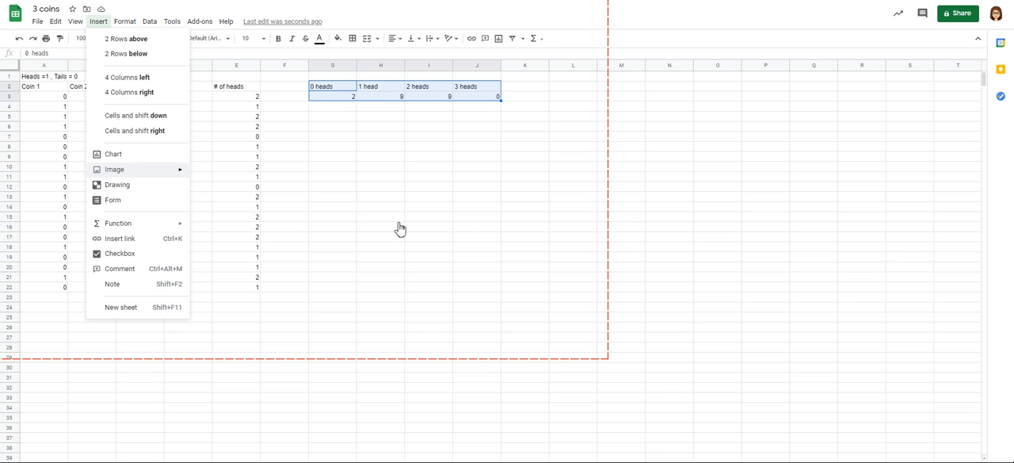
key("Escape")
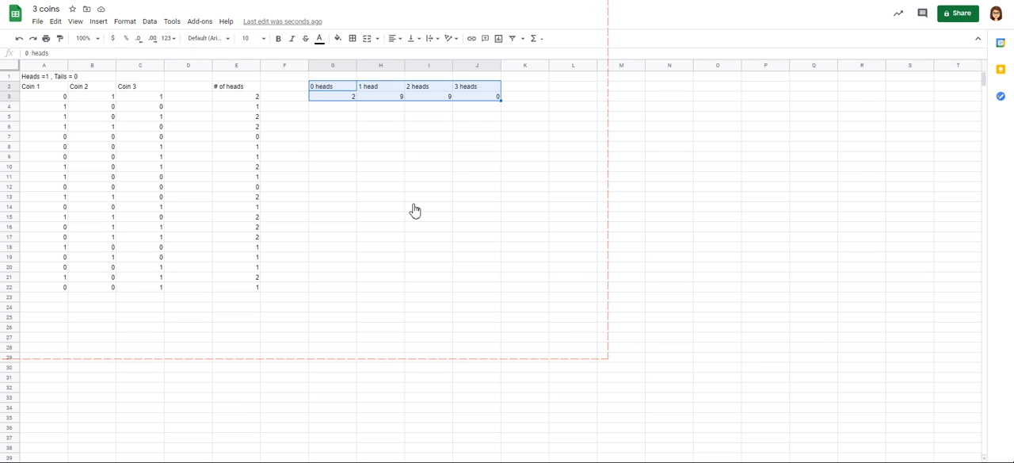
left_click(718, 186)
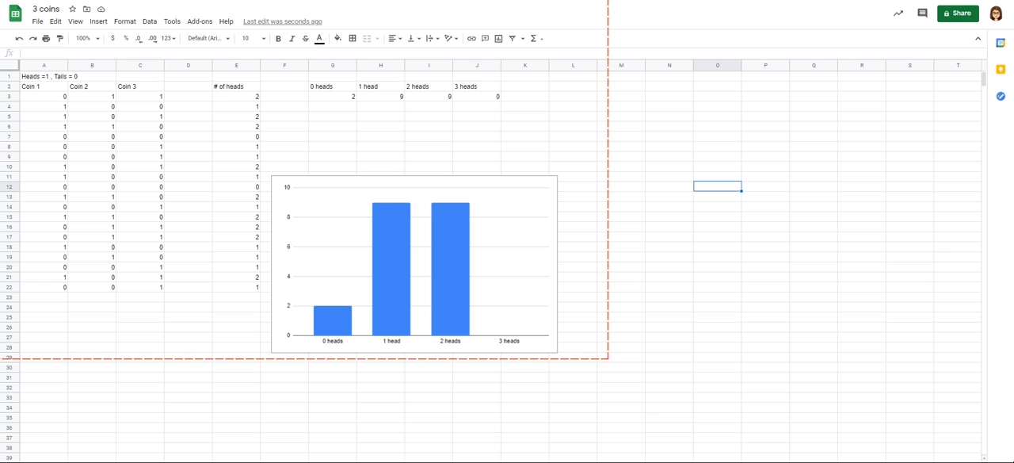
key("Left")
key("Down")
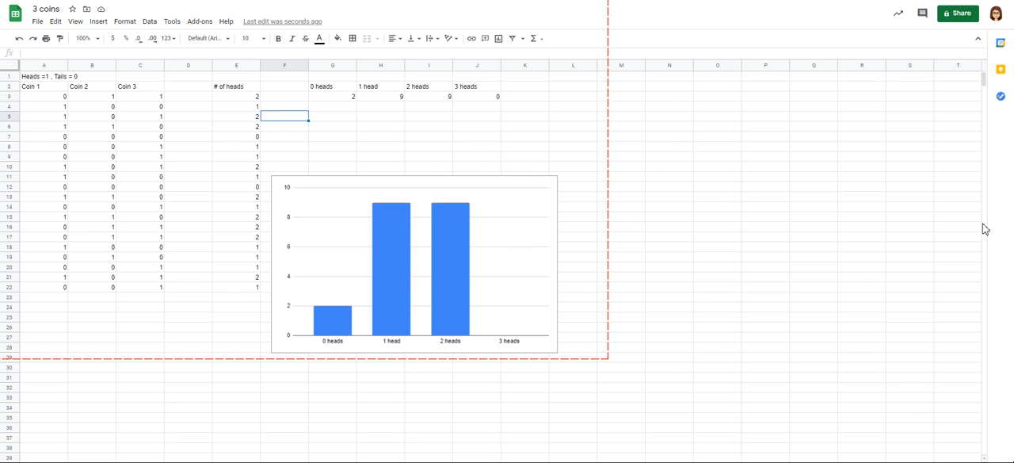
Step: Add the label "Probability:" in cell F5, below the head counts
type("Probability:")
key("Tab")
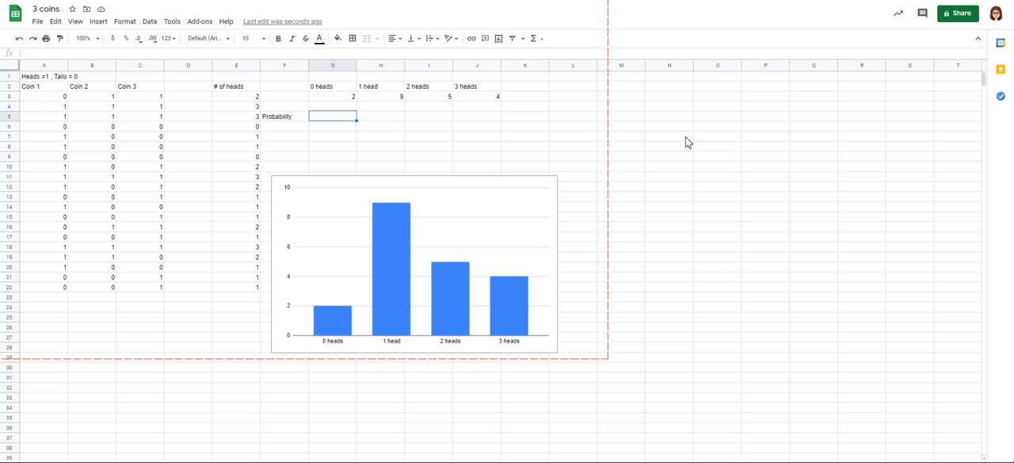
Step: Calculate the experimental probability of 0 heads in cell G5 with the formula =G3/20
key("Up")
key("Up")
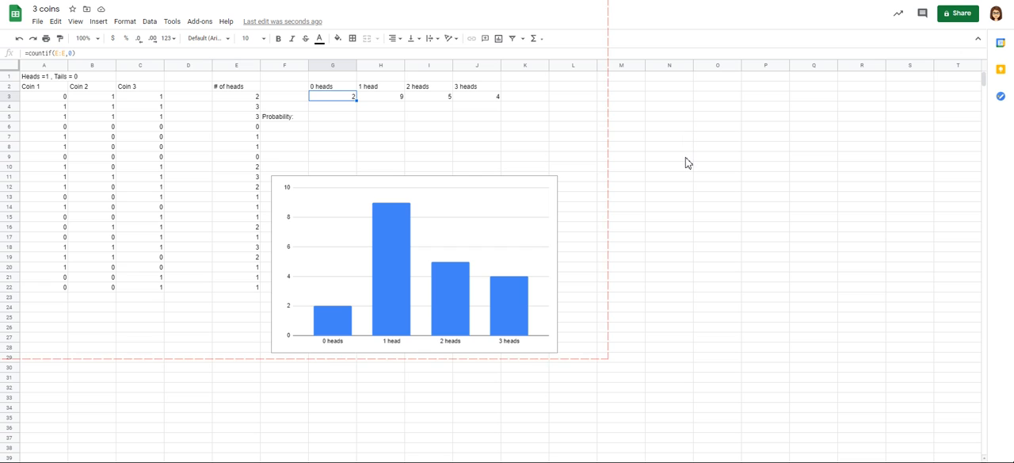
key("Down")
key("Down")
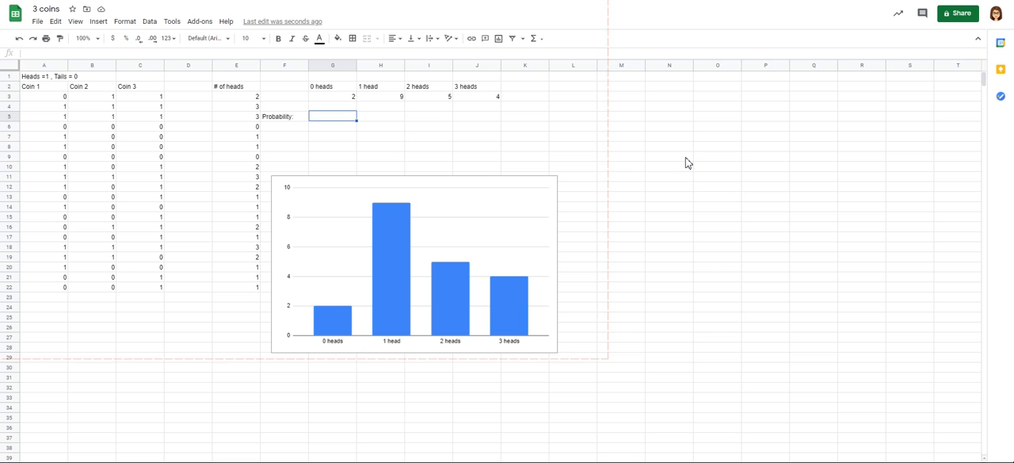
type("=g3")
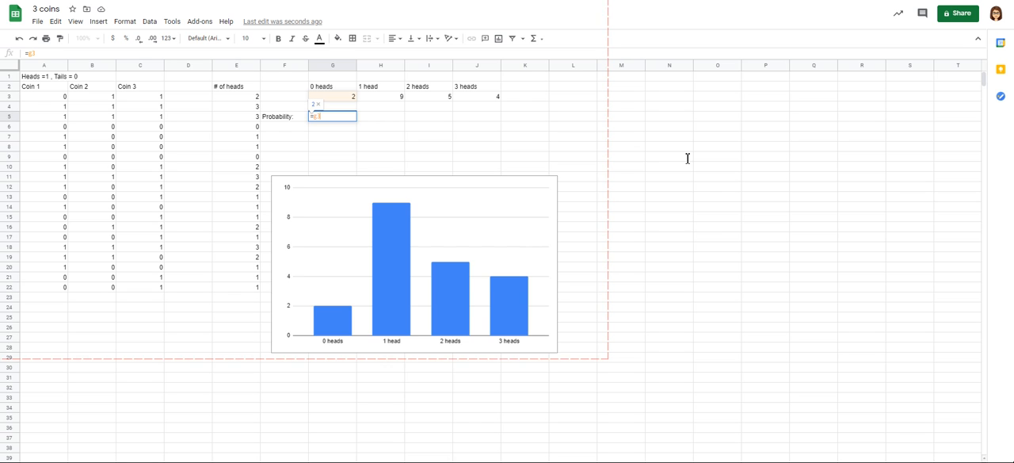
type("/20")
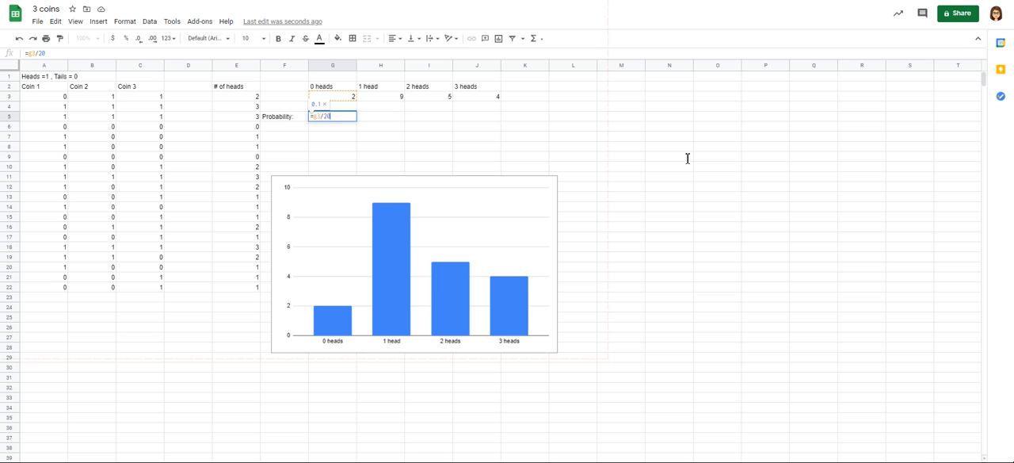
key("Return")
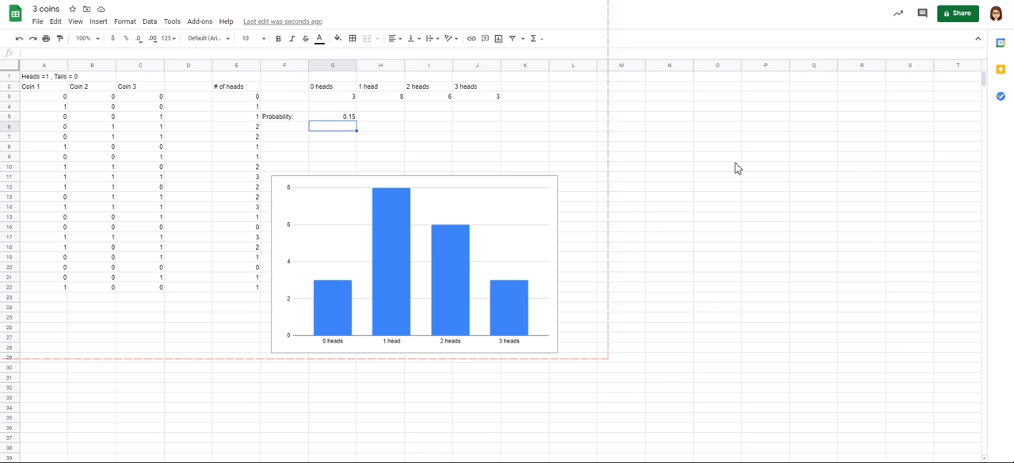
Step: Calculate the experimental probability of 1 head in cell H5 with the formula =H3/20
key("Up")
key("Right")
type("=")
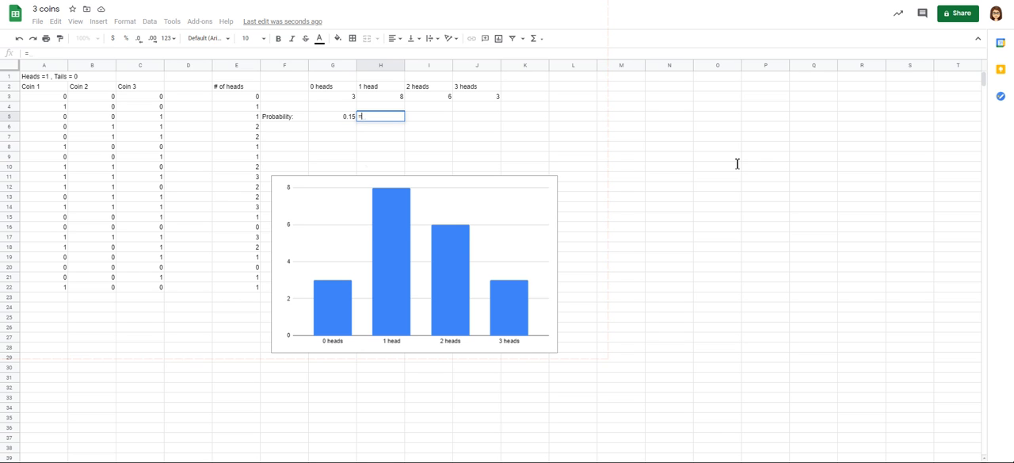
type("h3/20")
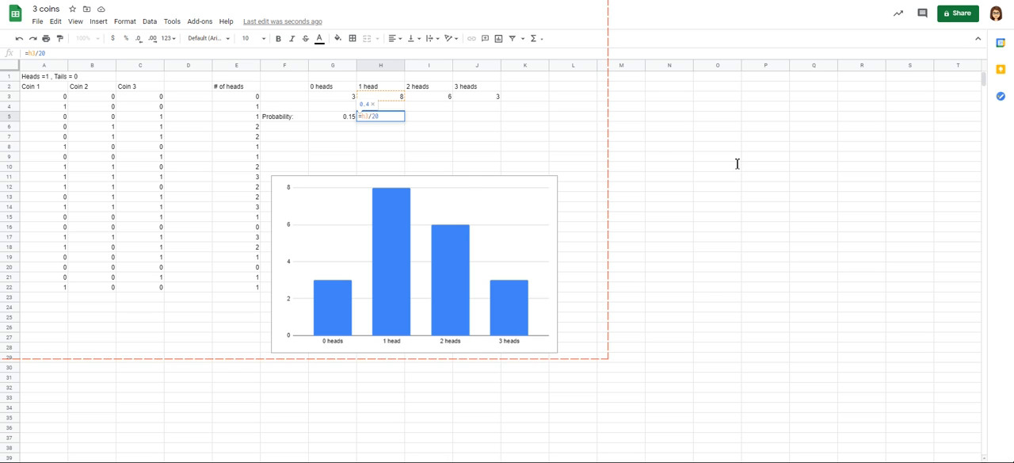
key("Return")
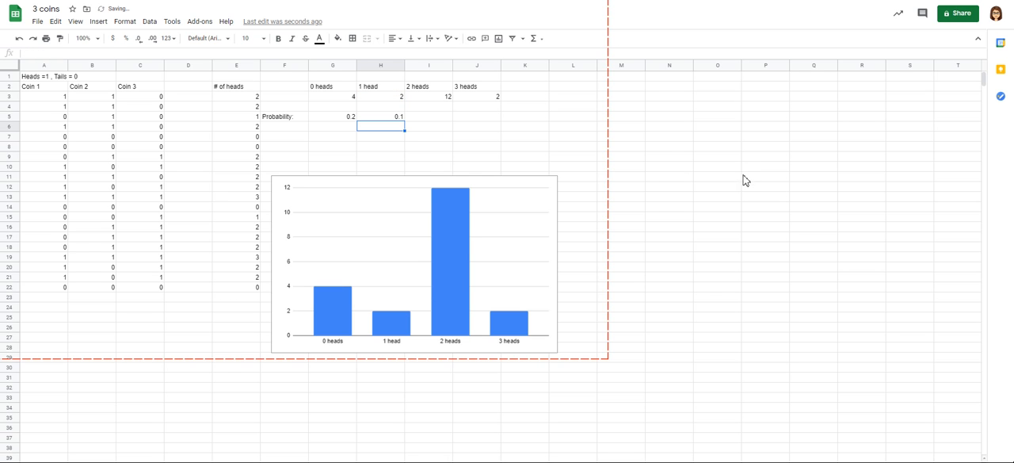
Step: Copy the probability formula from H5 into I5 and change the reference in H5 to I3
key("Up")
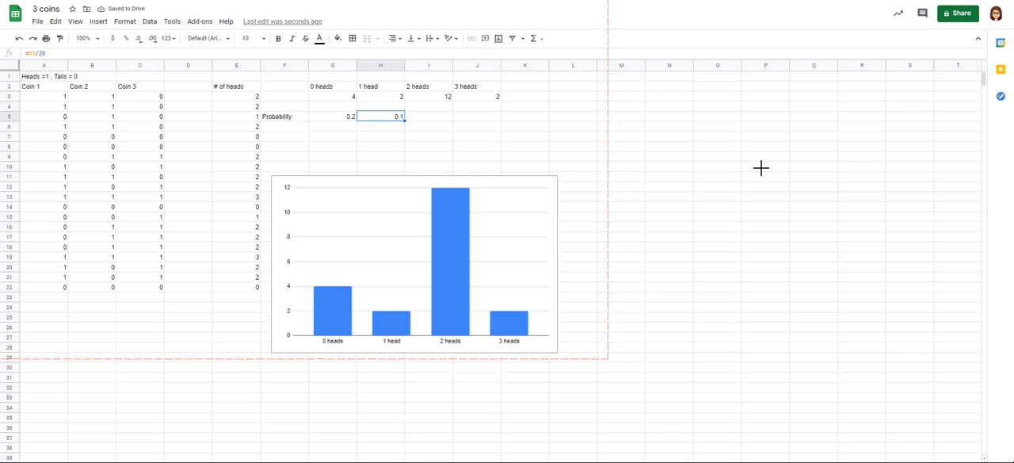
key("shift+Right")
key("ctrl+r")
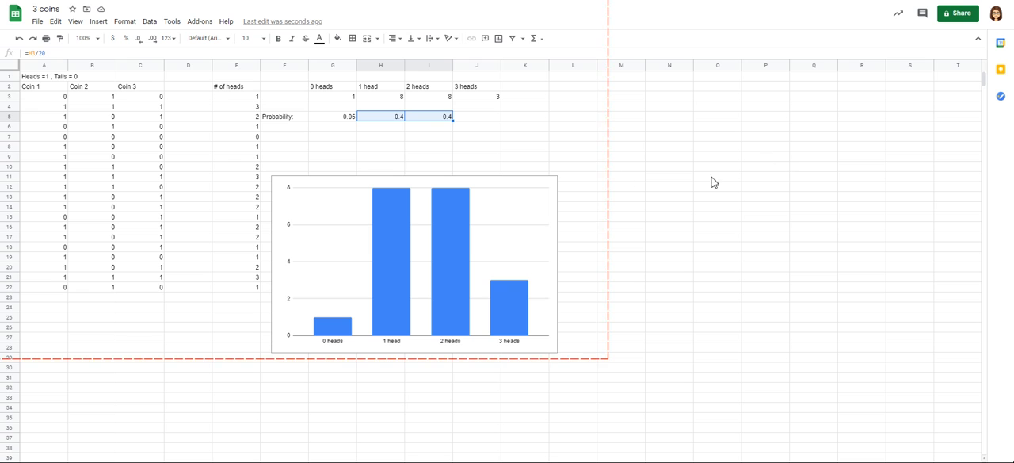
key("F2")
key("BackSpace")
type("I")
key("Return")
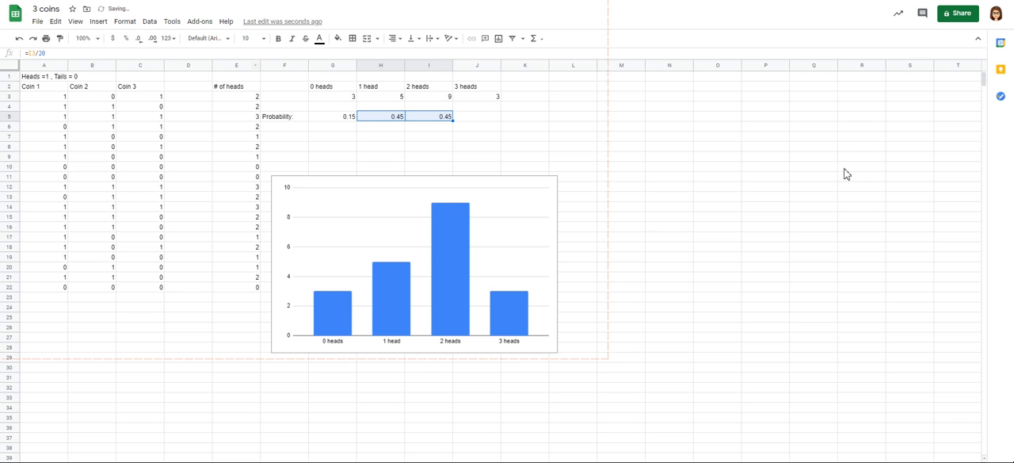
Step: Calculate the experimental probability of 3 heads in cell J5 with the formula =J3/20
key("Right")
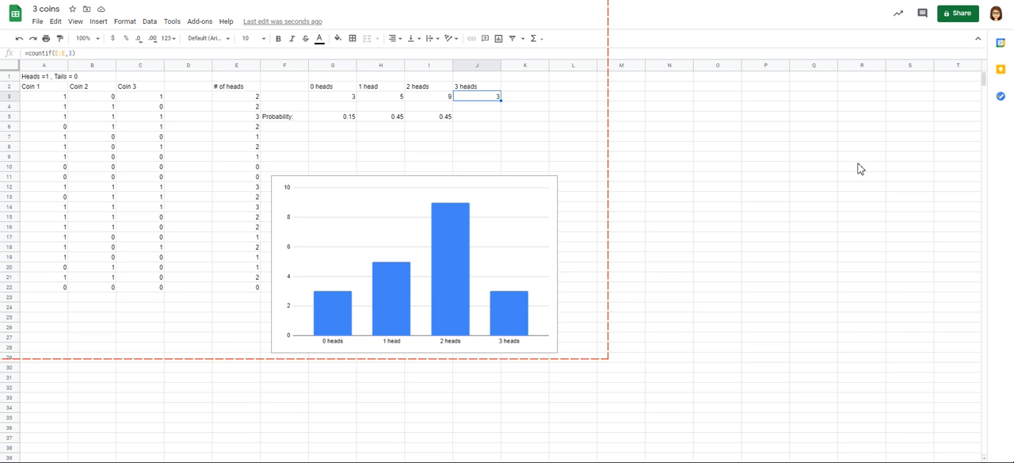
left_click(348, 54)
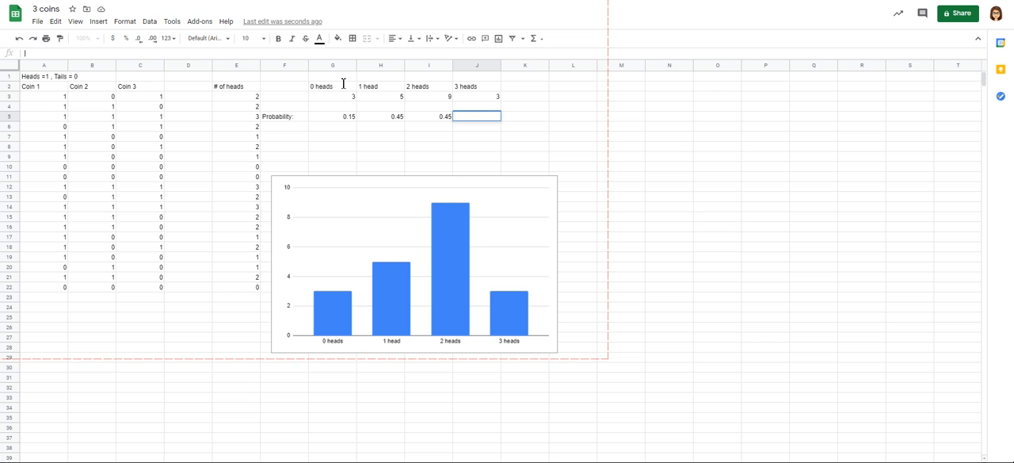
type("=J3/20")
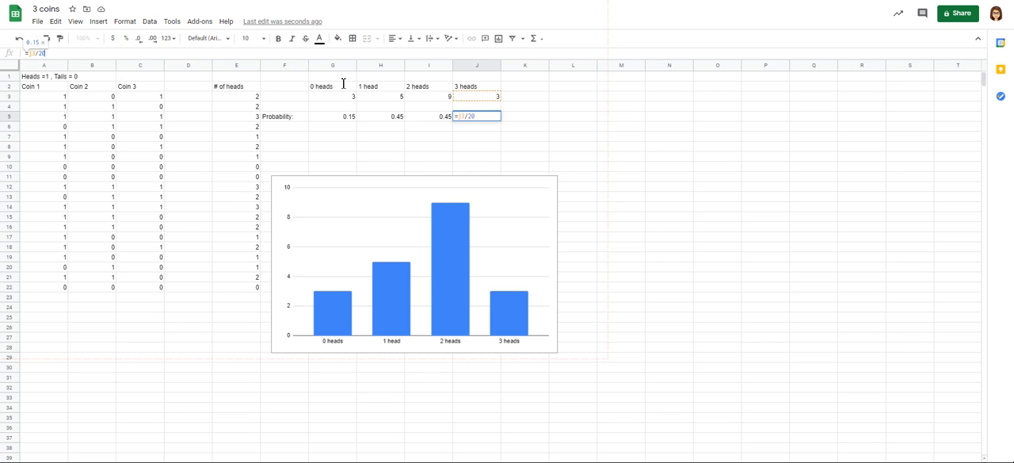
key("Return")
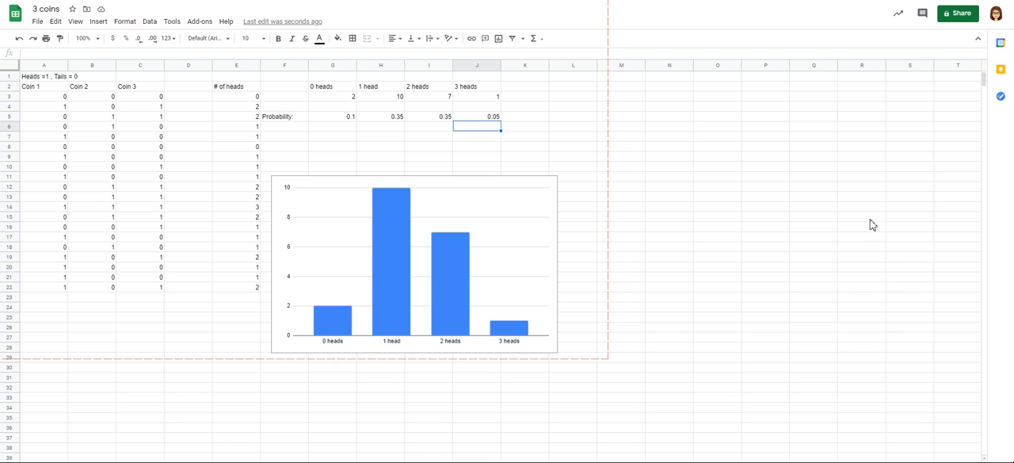
Step: Add the label "Theoretical:" in cell F7, below the experimental probabilities
left_click(333, 136)
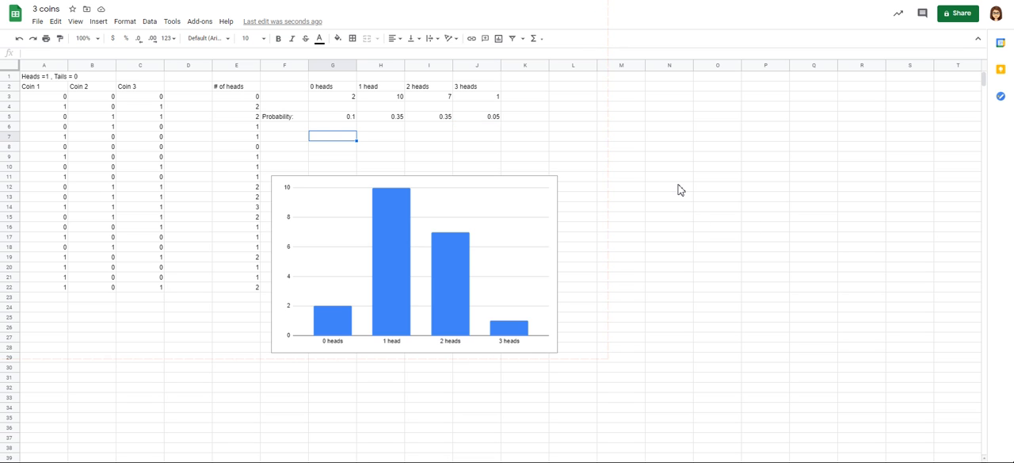
key("Left")
type("To")
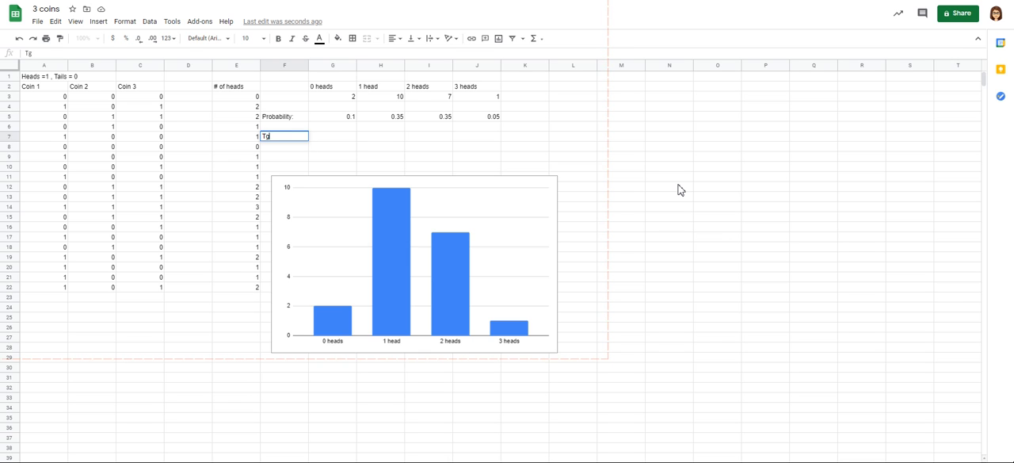
key("BackSpace")
type("heoretical:")
key("Tab")
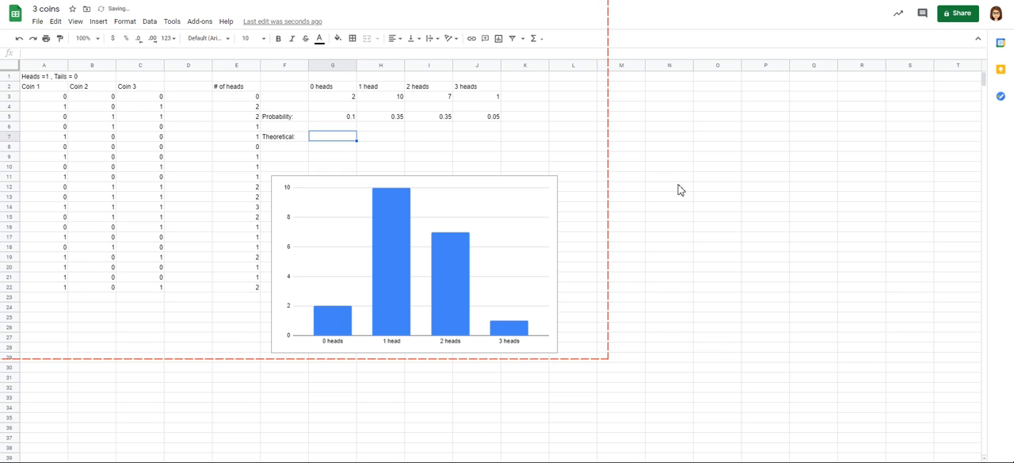
Step: Try to enter the theoretical probability of 0 heads in cell G7, first as 1/8 and again as the formula =1/8
type("1/8")
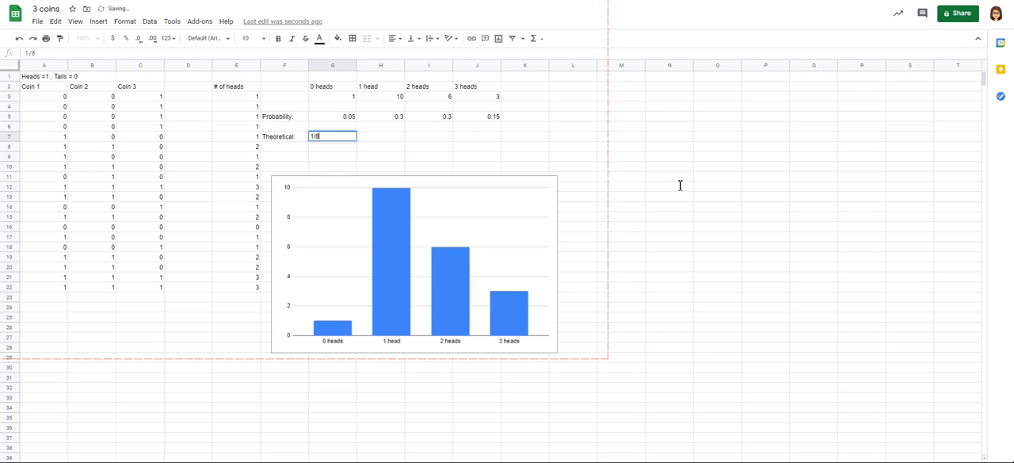
key("Return")
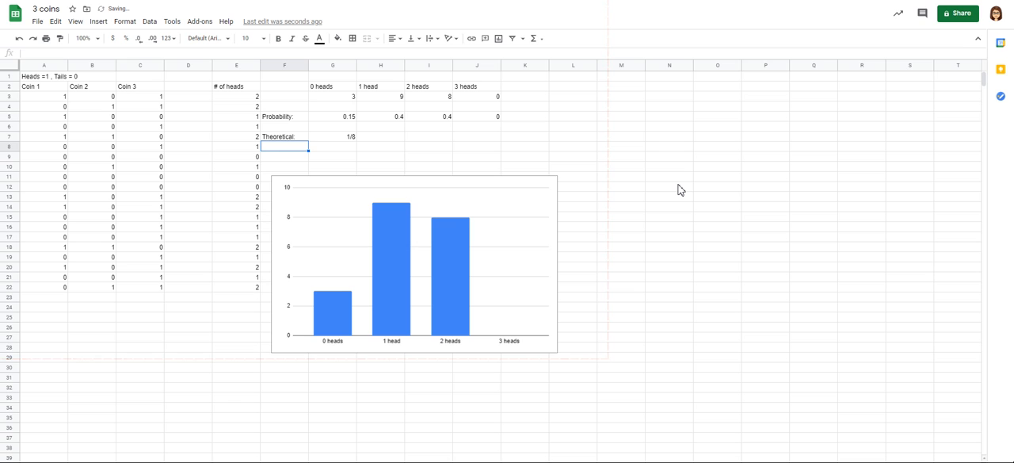
key("Right")
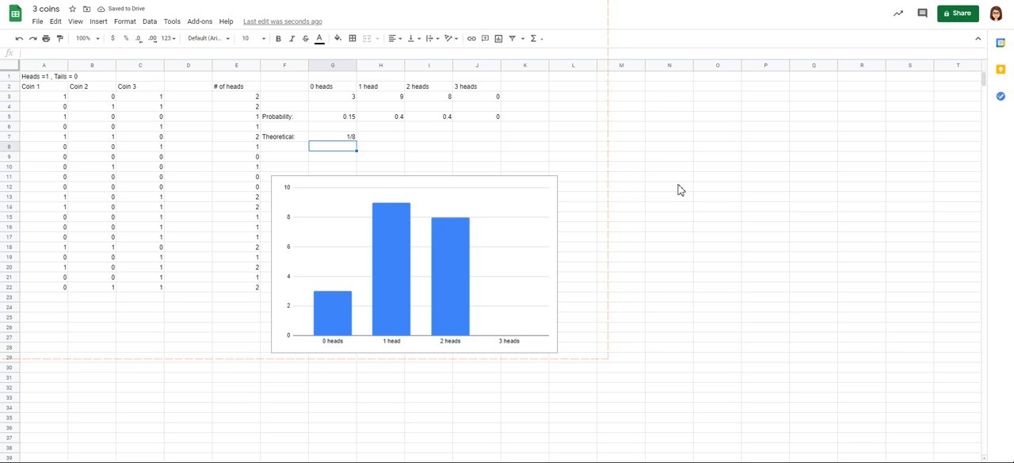
key("Up")
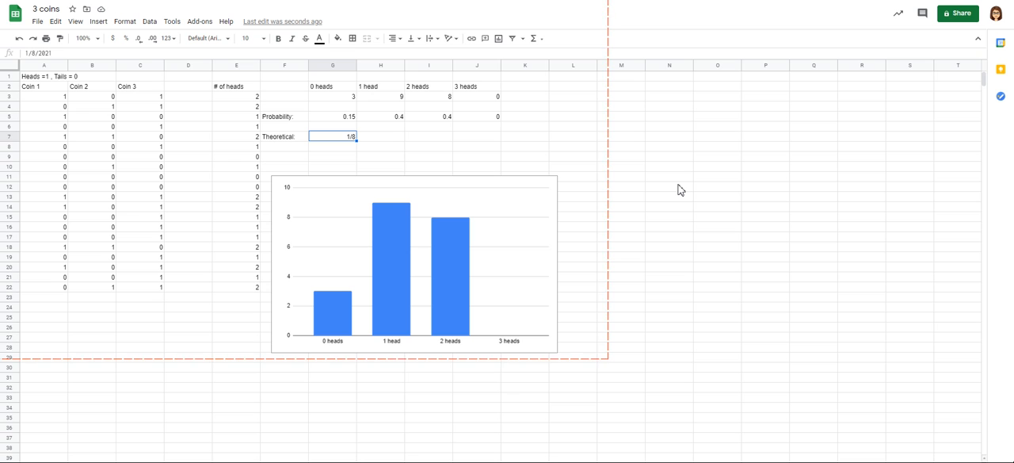
type("=1")
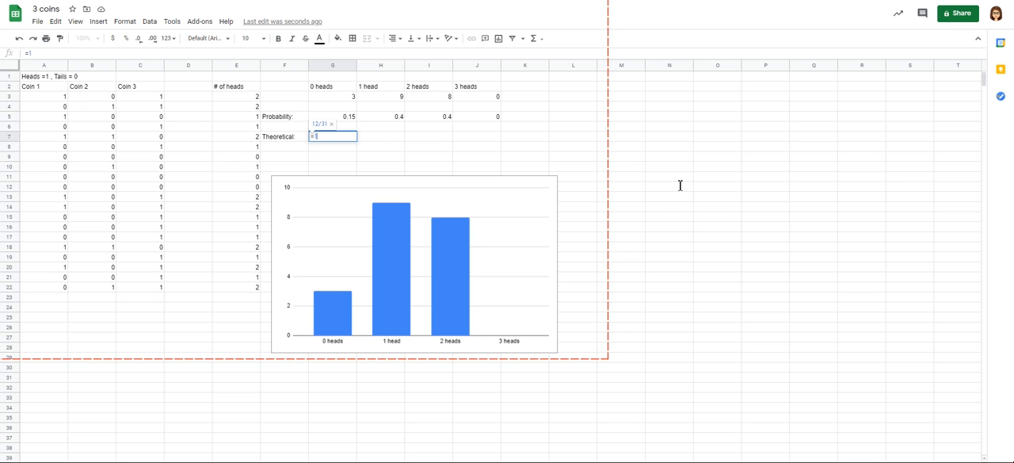
type("/8")
key("Return")
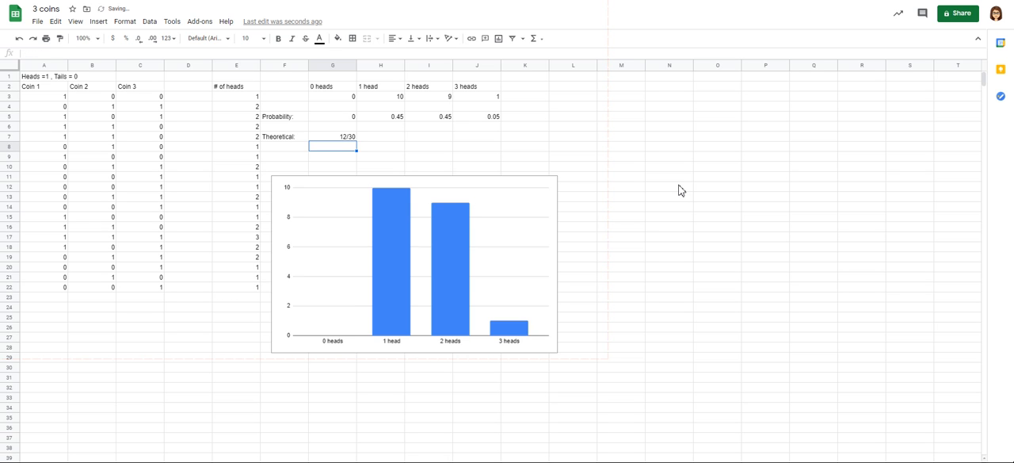
Step: Clear the theoretical probability from cell G7 and its label from cell F7
key("Up")
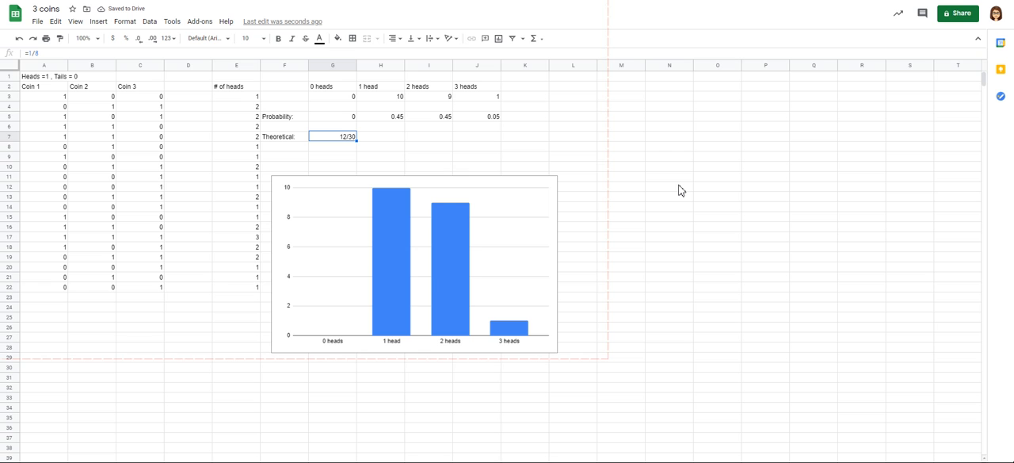
key("Delete")
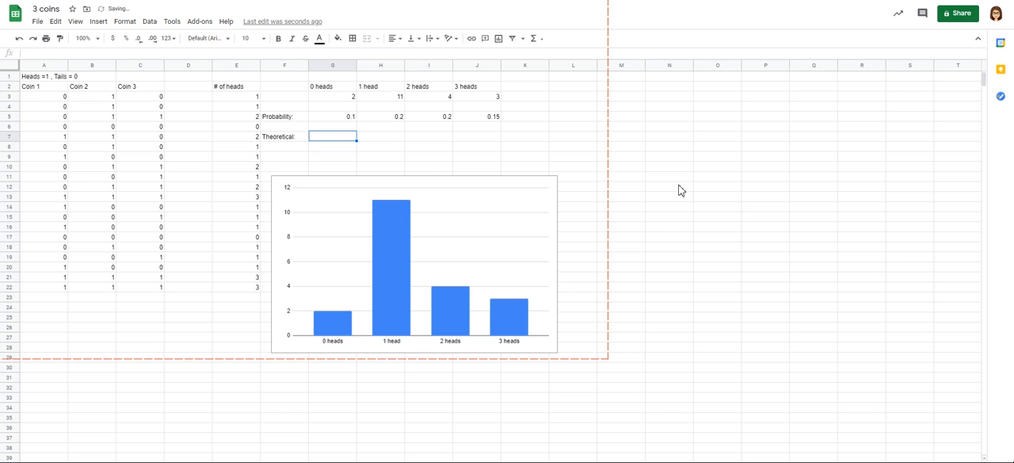
key("Left")
key("Delete")
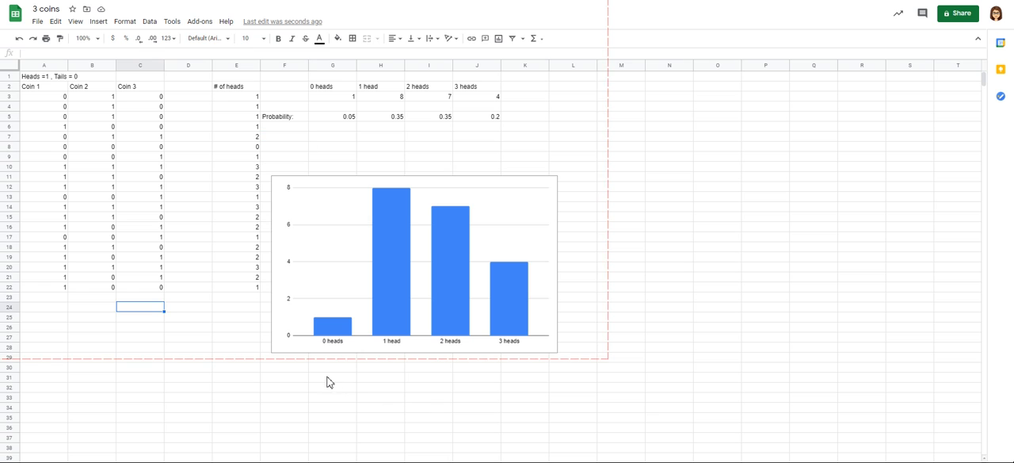
Step: Extend the Coin 1 random toss formula from cell A22 down to row 202
left_click(43, 287)
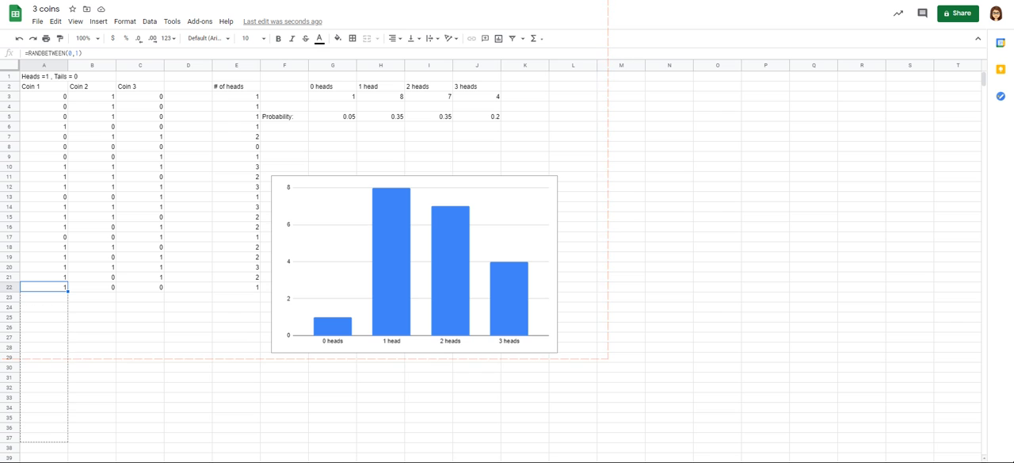
scroll(340, 379, "down", 10)
scroll(499, 261, "down", 12)
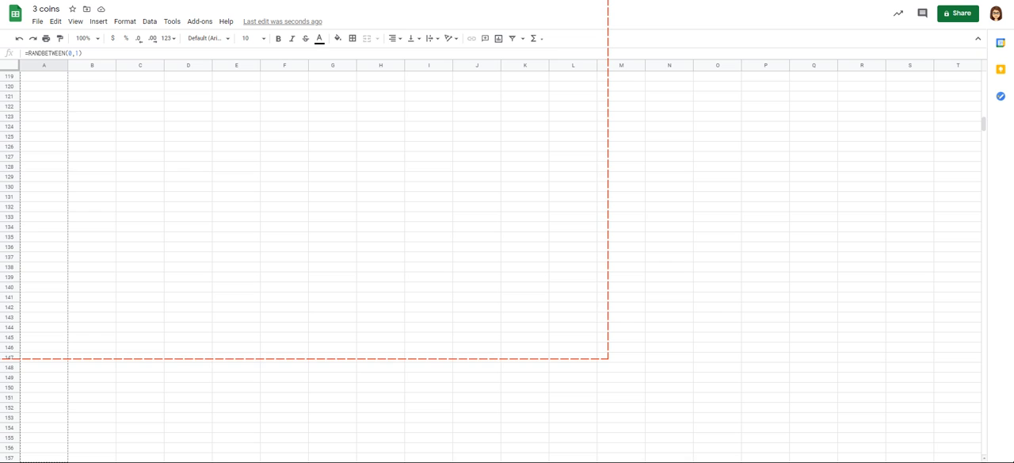
scroll(324, 414, "down", 10)
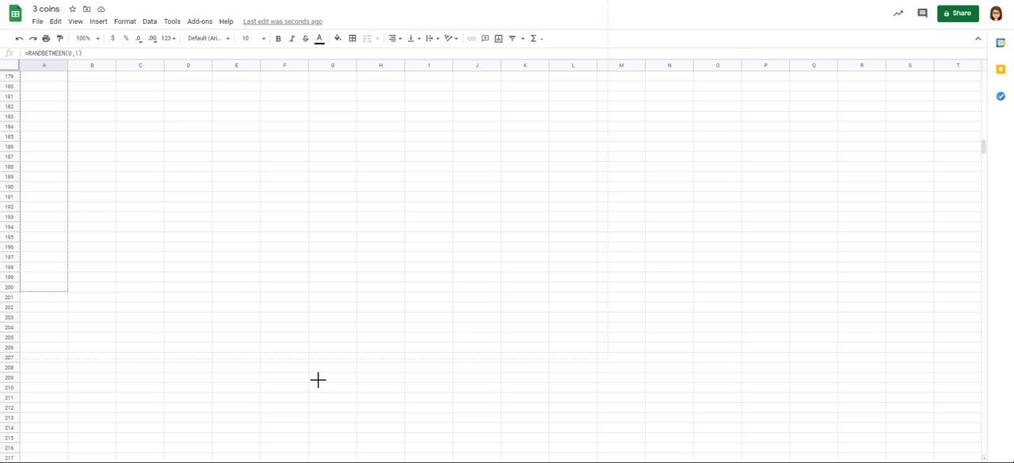
left_click_drag(318, 380, 315, 398)
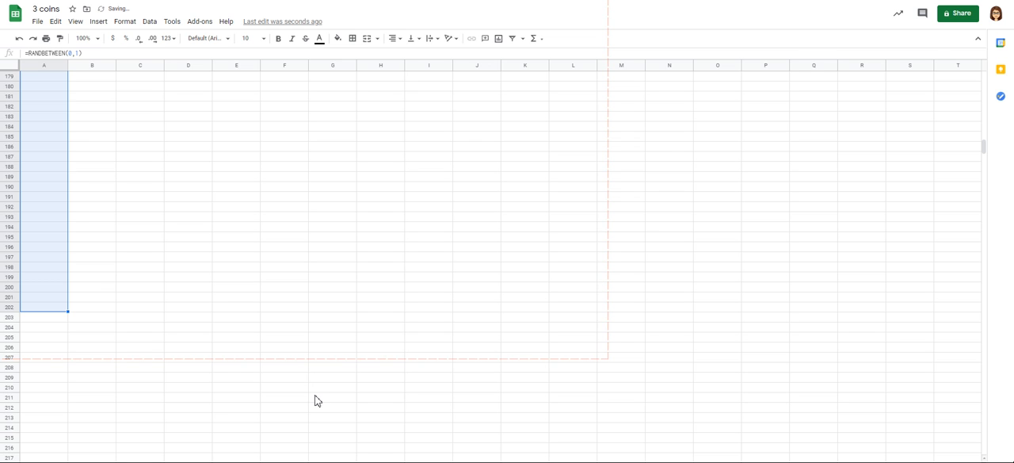
Step: Extend the Coin 2 random toss formula from cell B22 down to row 202
scroll(410, 447, "up", 12)
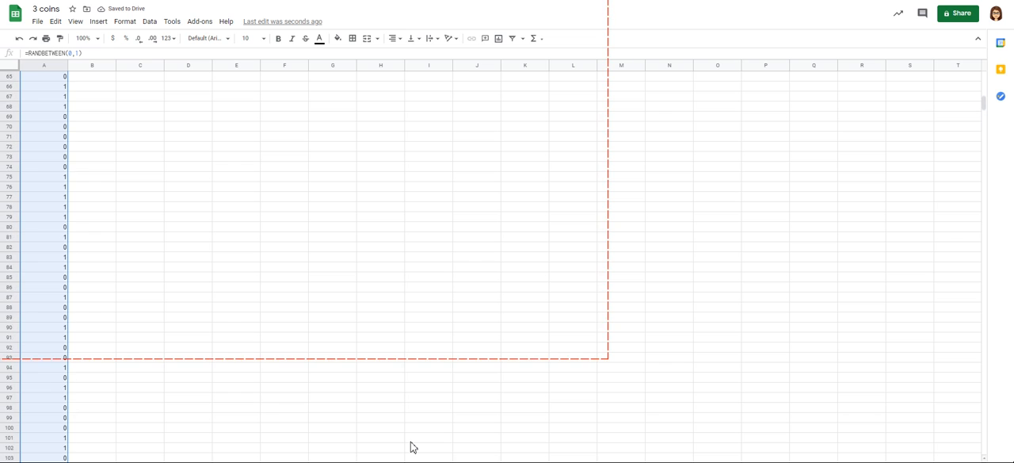
scroll(411, 447, "up", 12)
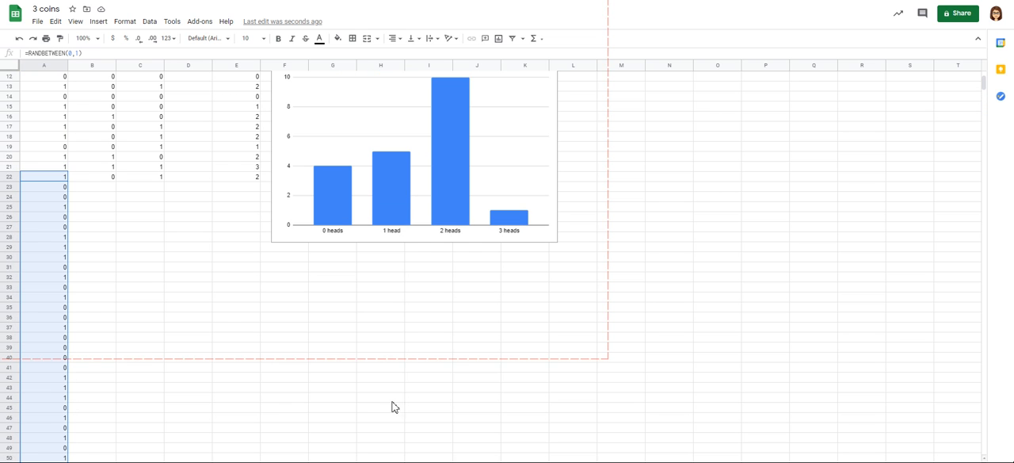
key("Right")
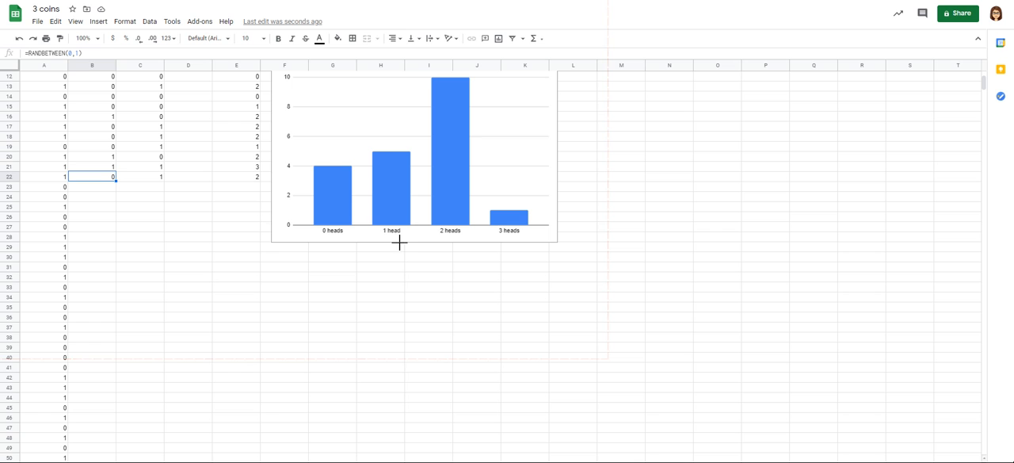
left_click_drag(116, 181, 389, 183)
Step: Extend the Coin 3 random toss formula from cell C22 down to row 202
scroll(446, 215, "up", 9)
scroll(446, 216, "up", 5)
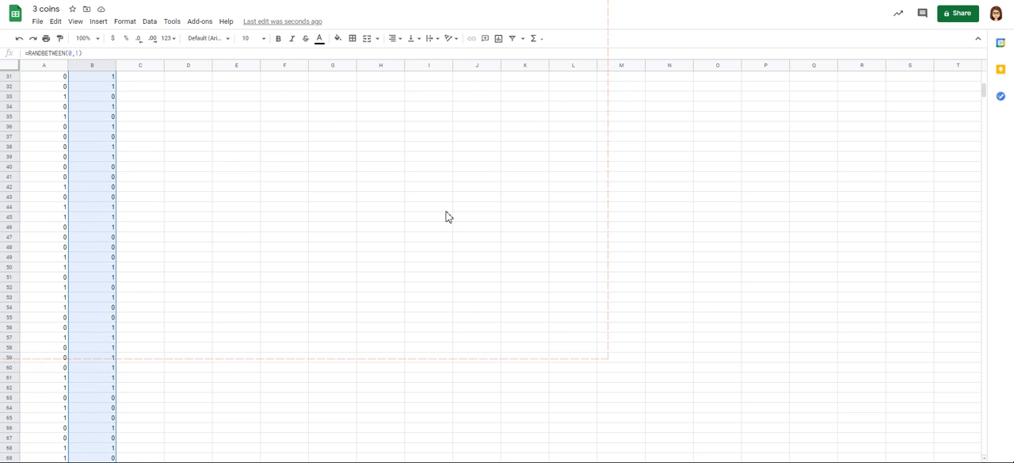
scroll(447, 215, "up", 5)
key("Right")
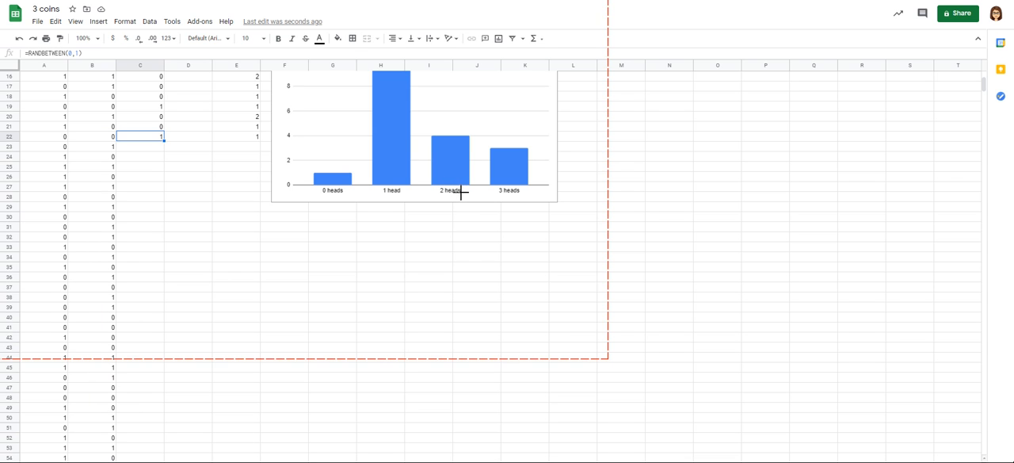
left_click_drag(164, 141, 398, 208)
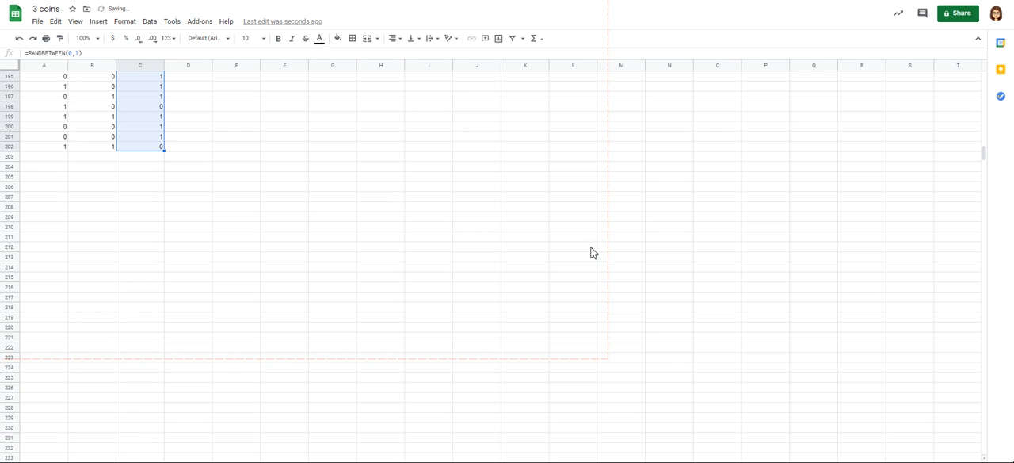
Step: Extend the "# of heads" sum formula from cell E22 down to row 202
scroll(595, 252, "up", 10)
scroll(591, 253, "up", 10)
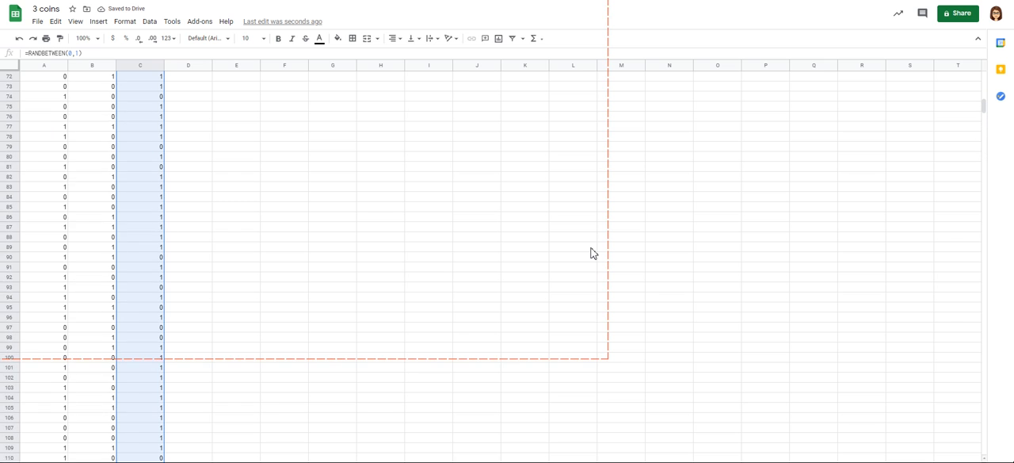
scroll(590, 248, "up", 1)
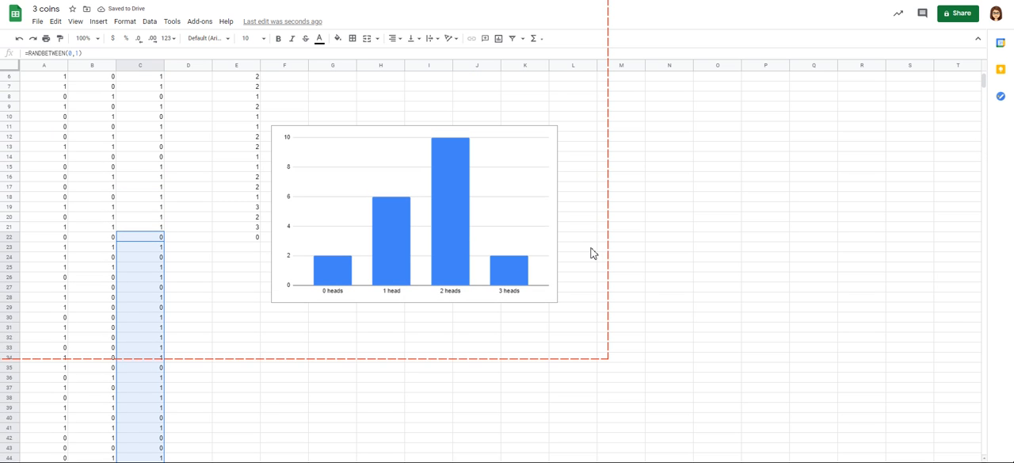
key("Right")
key("Right")
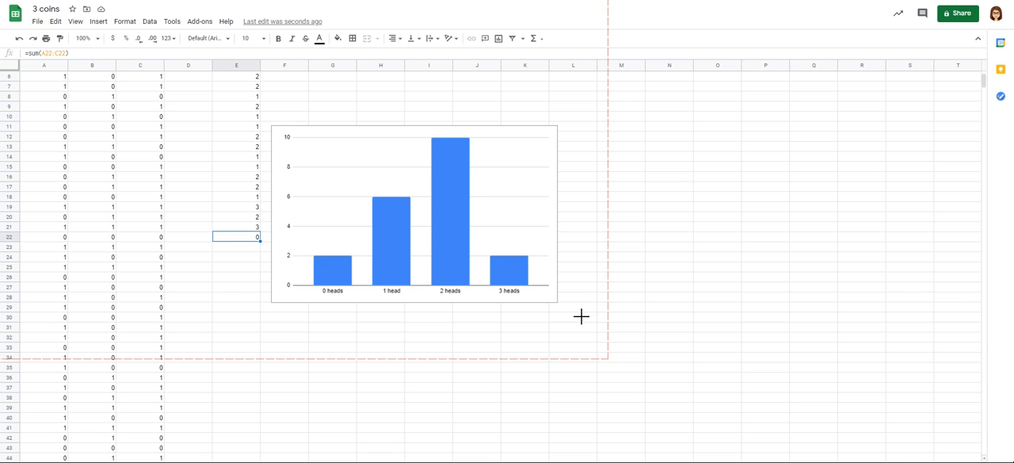
left_click_drag(260, 240, 237, 459)
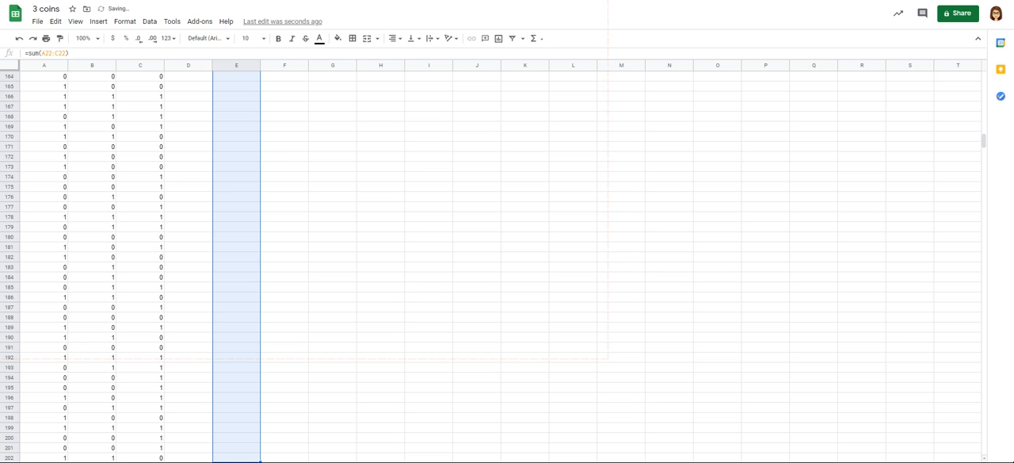
Step: Add the label "Theoretical:" in cell F7, two rows below the Probability label
scroll(333, 408, "up", 5)
left_click(333, 407)
scroll(765, 422, "up", 20)
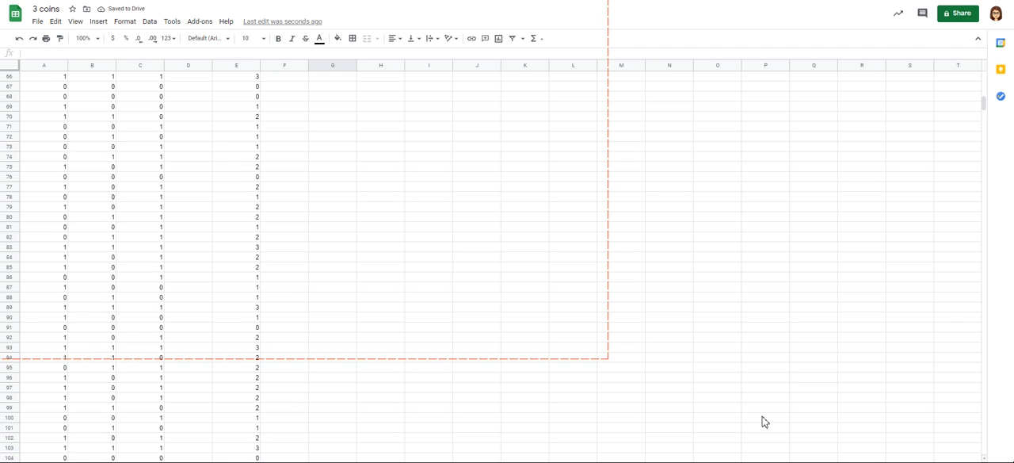
scroll(765, 421, "up", 10)
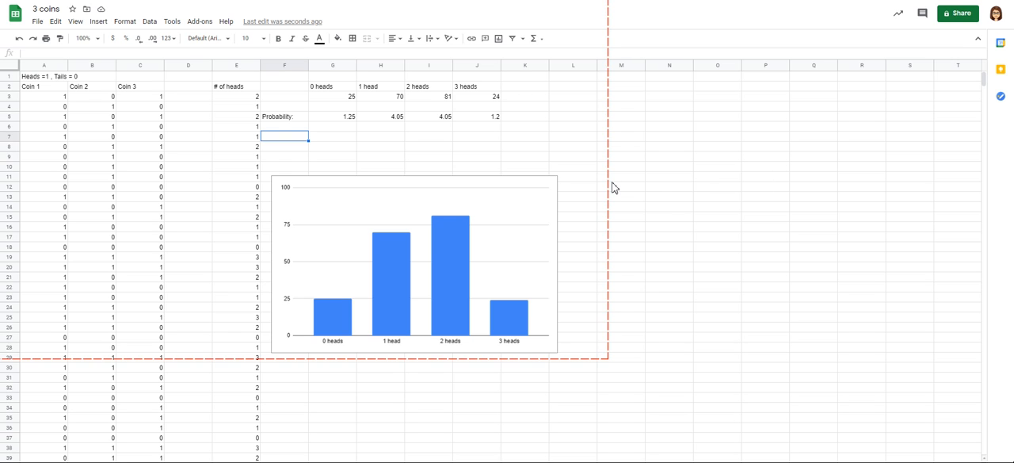
type("Theoret")
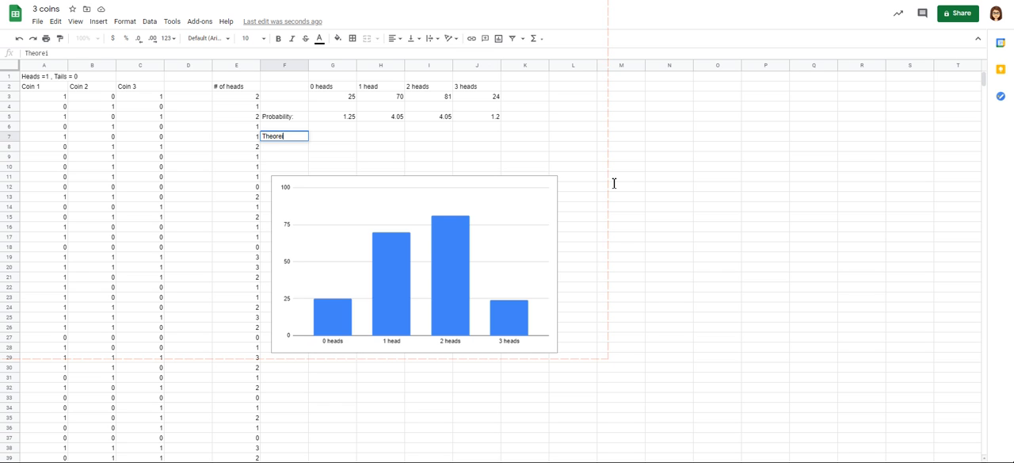
type("ica")
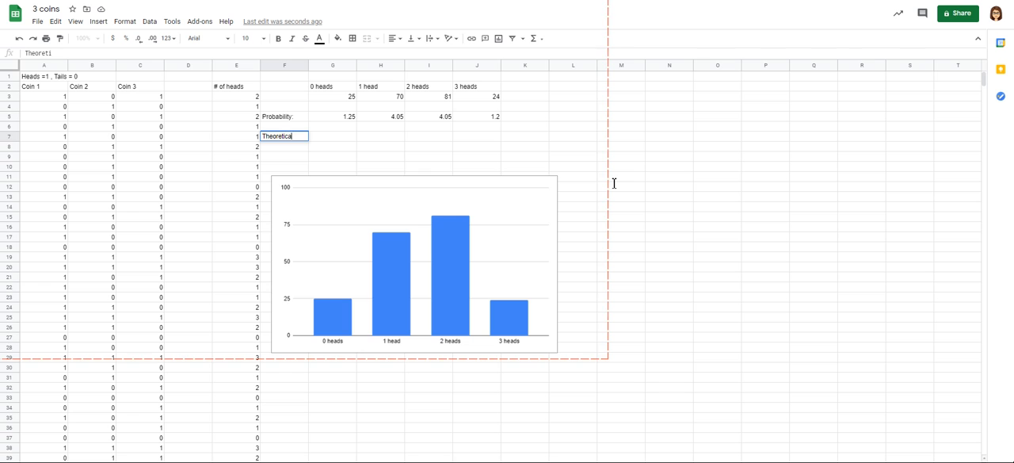
type("l:")
key("Tab")
Step: Enter the theoretical probabilities 0.125, 0.375, 0.375 and 0.125 for 0 to 3 heads in cells G7 to J7
type("0.125")
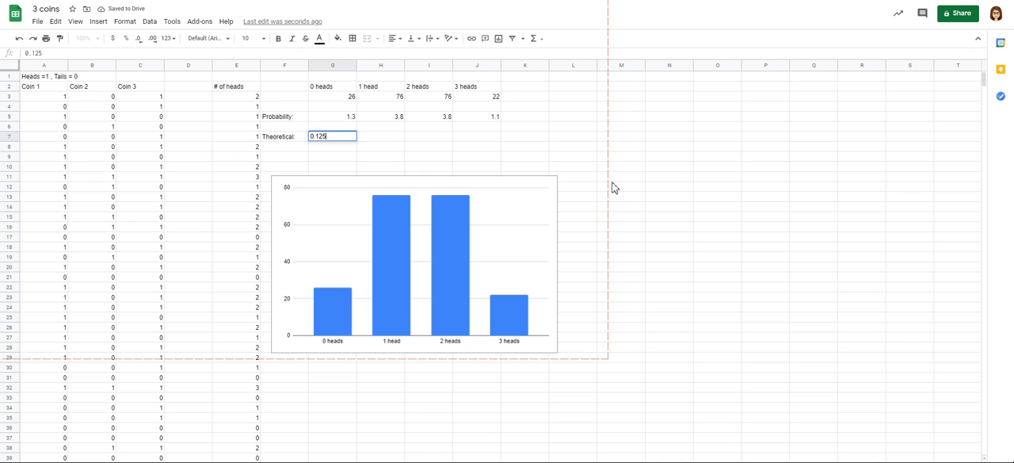
key("Tab")
type("0.375")
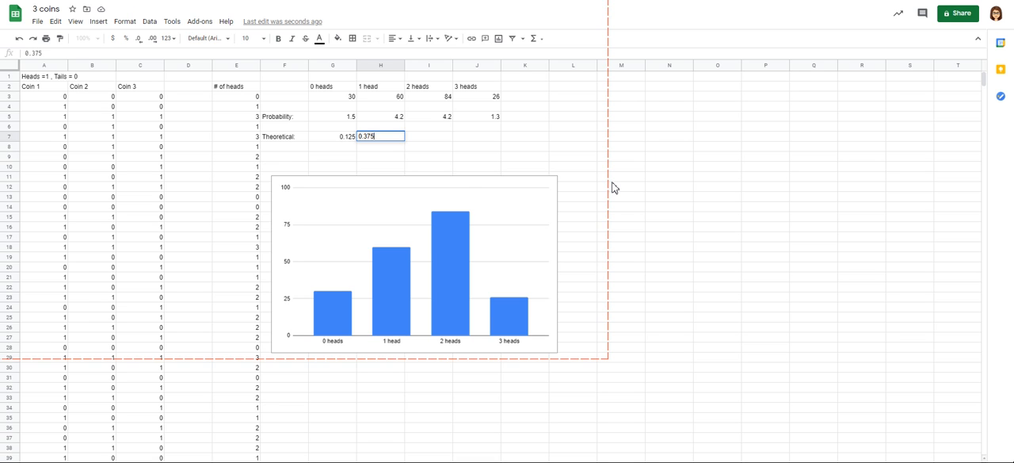
key("Tab")
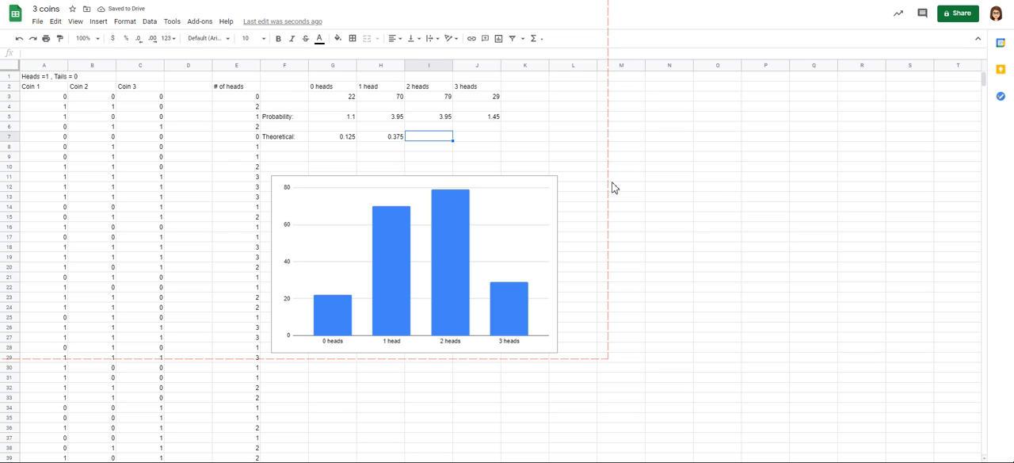
type("0.375")
key("Tab")
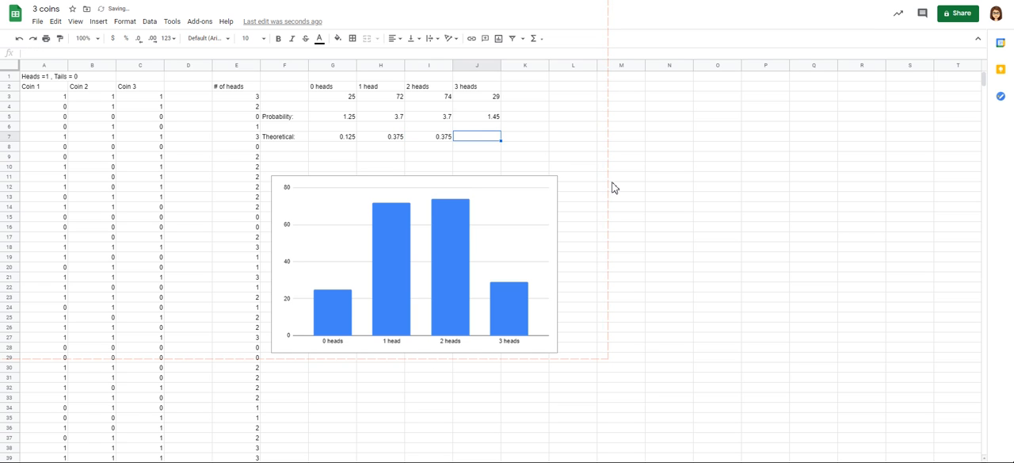
type("0.125")
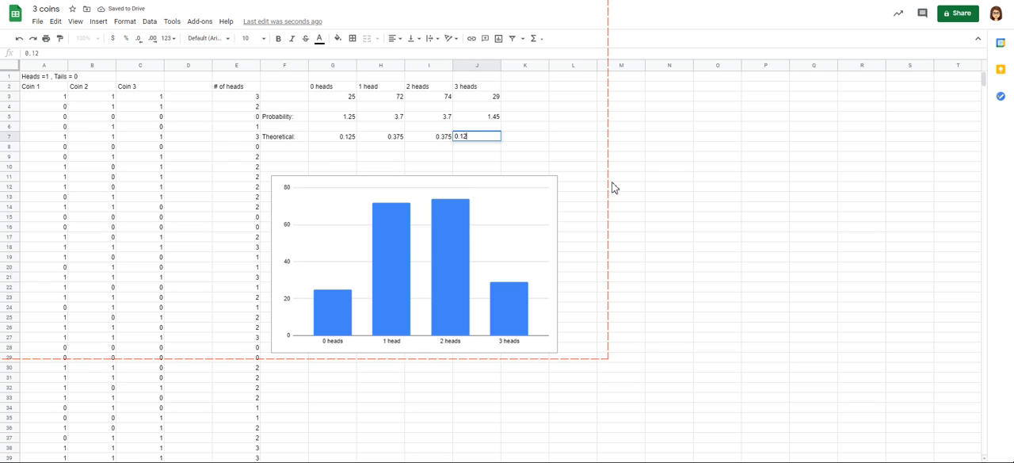
key("Return")
Step: Change the 0 heads experimental probability formula in cell G5 to =G3/200
key("Up")
key("Up")
key("Up")
key("Right")
key("Right")
key("Right")
key("Right")
key("Left")
key("Left")
key("Left")
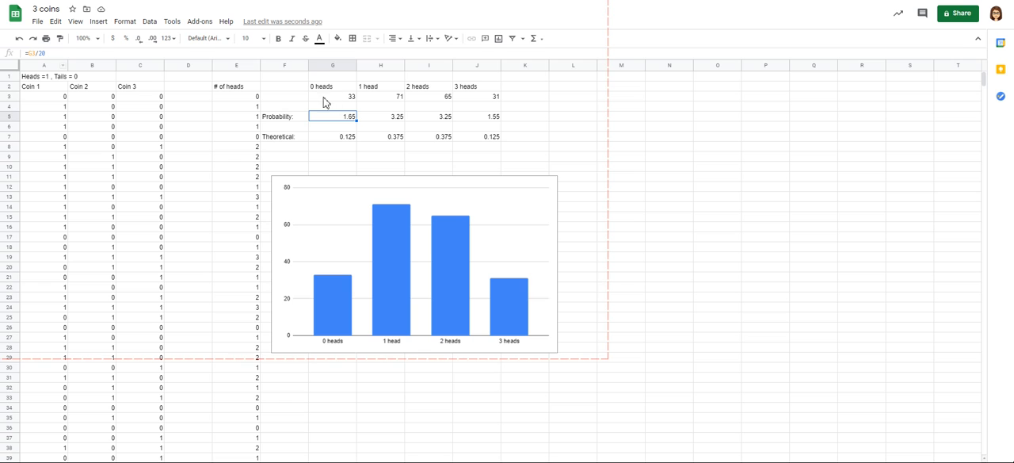
key("Return")
type("0")
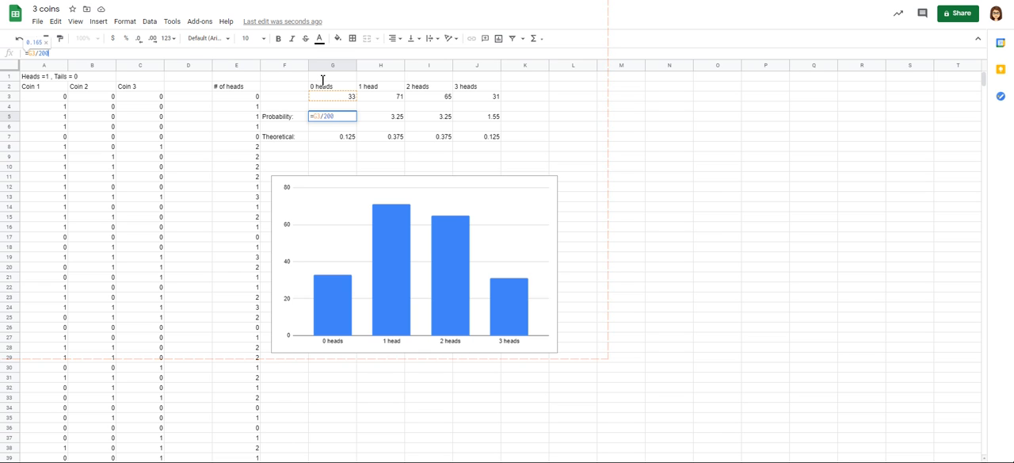
key("Return")
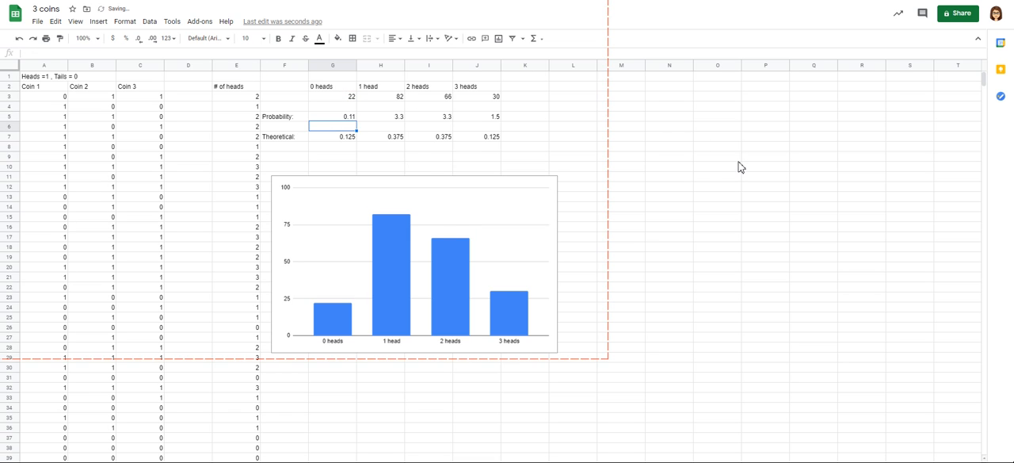
Step: Change the divisor in the 1 head experimental probability formula in cell H5 to 200
key("Up")
key("Right")
key("Return")
type("0")
key("Return")
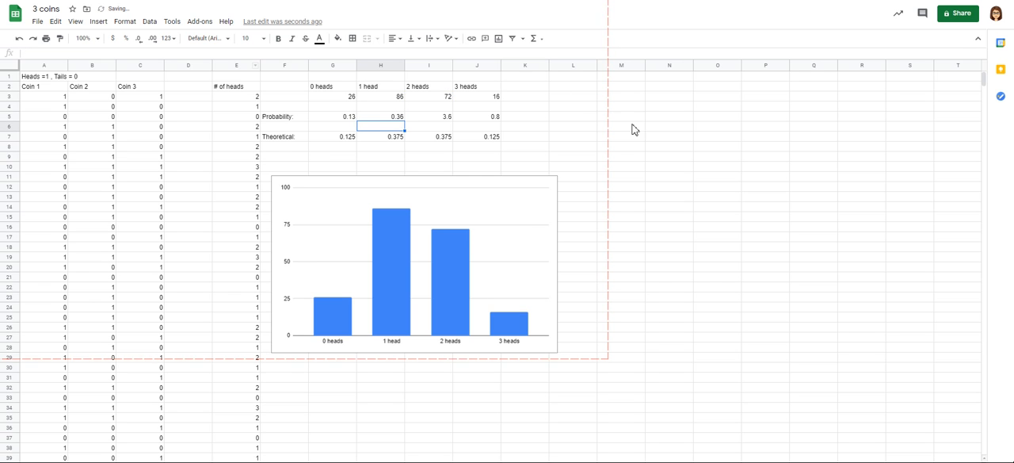
Step: Change the divisor in the 2 heads experimental probability formula in cell I5 to 200
key("Up")
key("Right")
key("Return")
type("0")
key("Return")
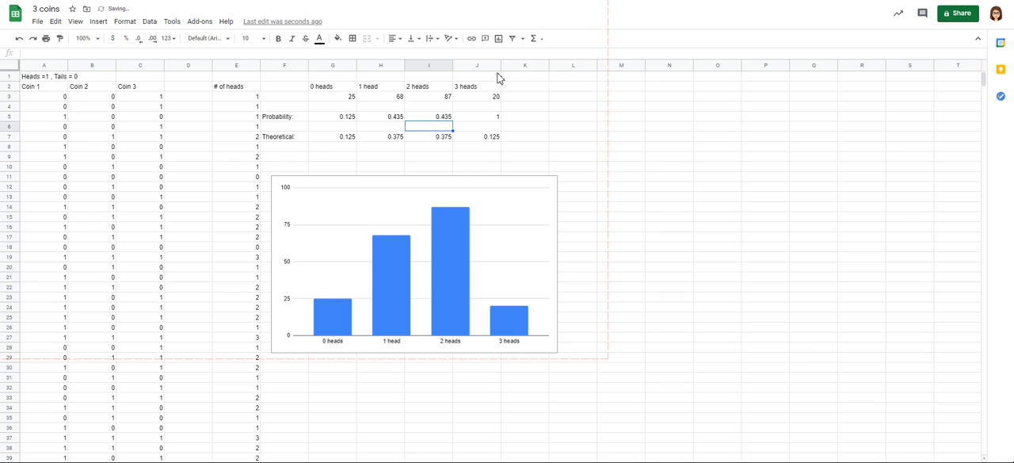
Step: Change the divisor in the 3 heads experimental probability formula in cell J5 to 200
key("Up")
key("Right")
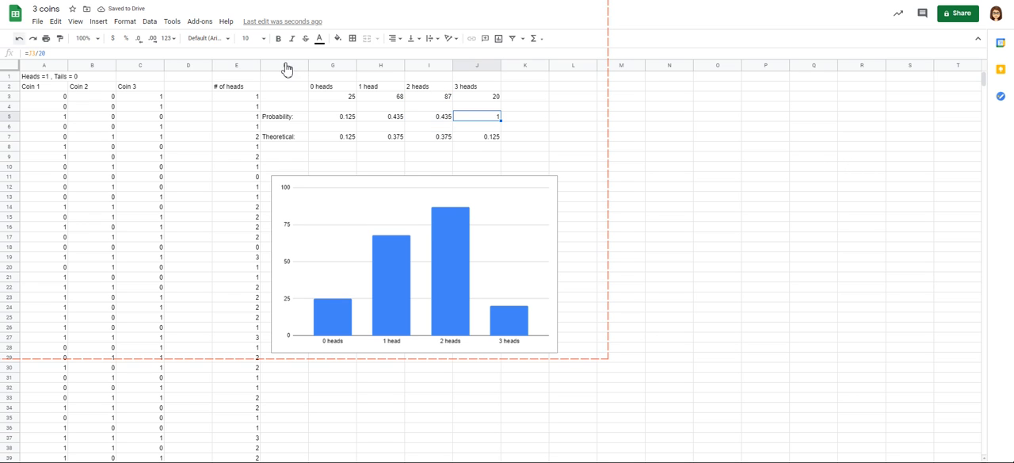
key("Return")
type("0")
key("Return")
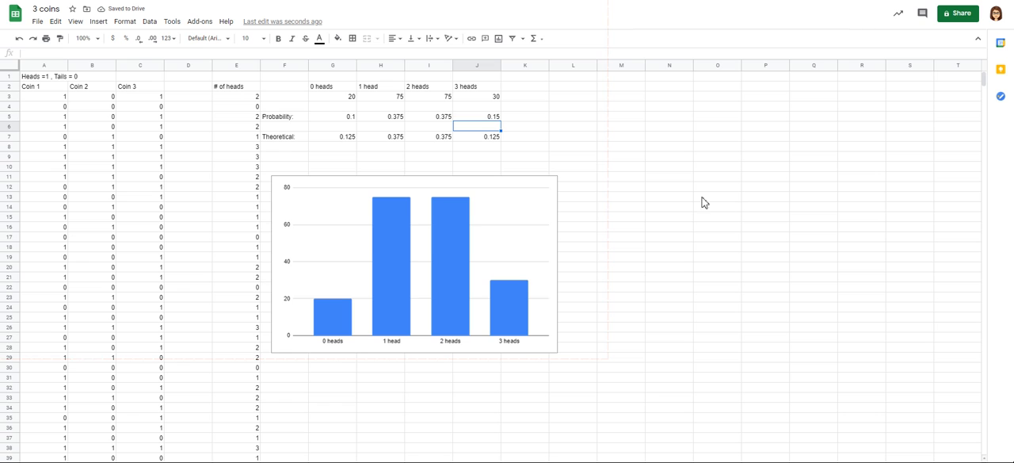
Step: Add the label "Experimental" in cell F4, directly above the Probability label
key("Down")
key("Right")
key("Right")
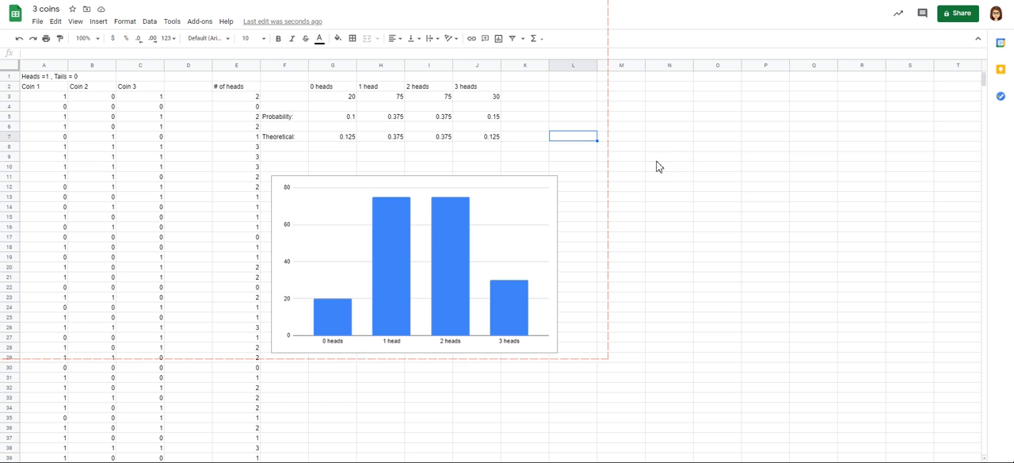
left_click(285, 106)
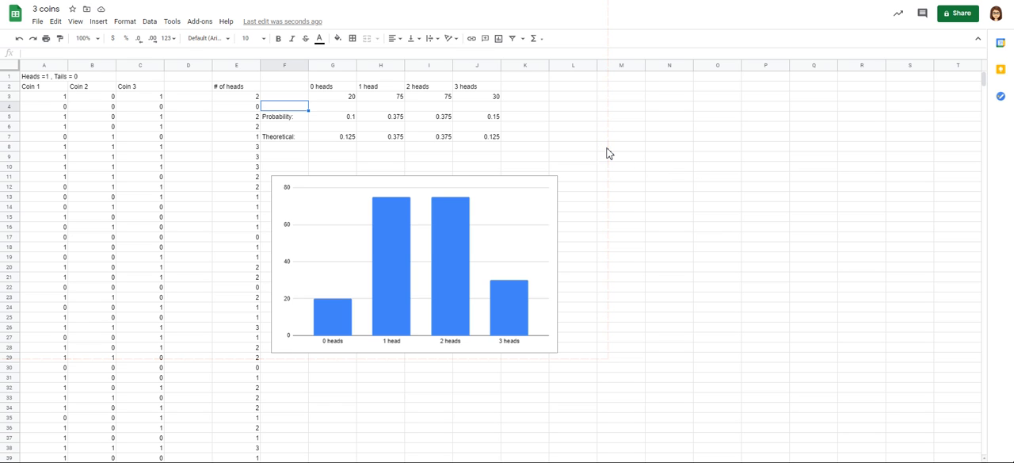
type("Experimental")
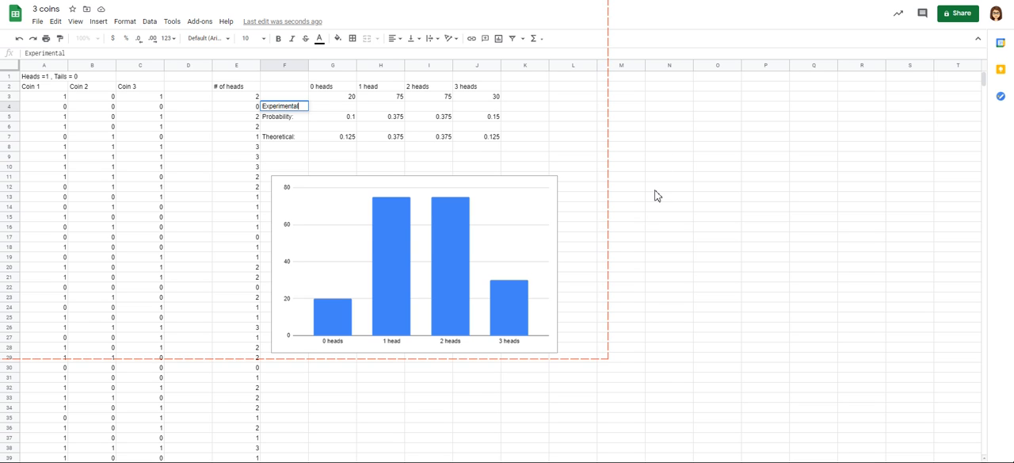
left_click(332, 137)
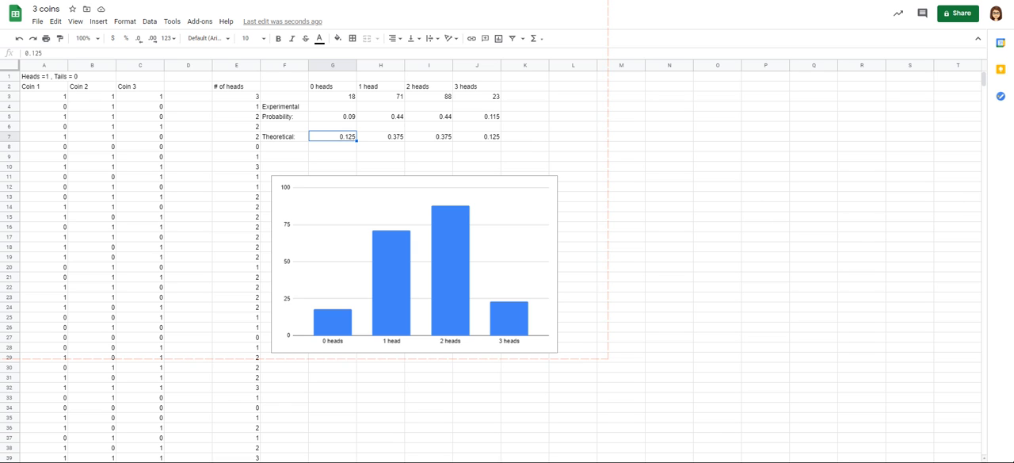
Step: Review the theoretical probabilities and tree diagram on the 3 coins Jamboard and return to the spreadsheet
left_click(621, 206)
left_click(669, 286)
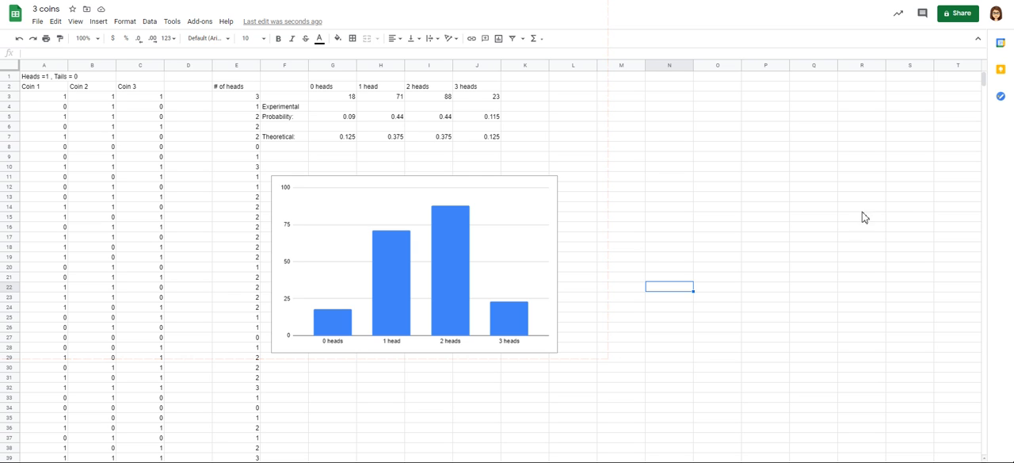
key("ctrl+Tab")
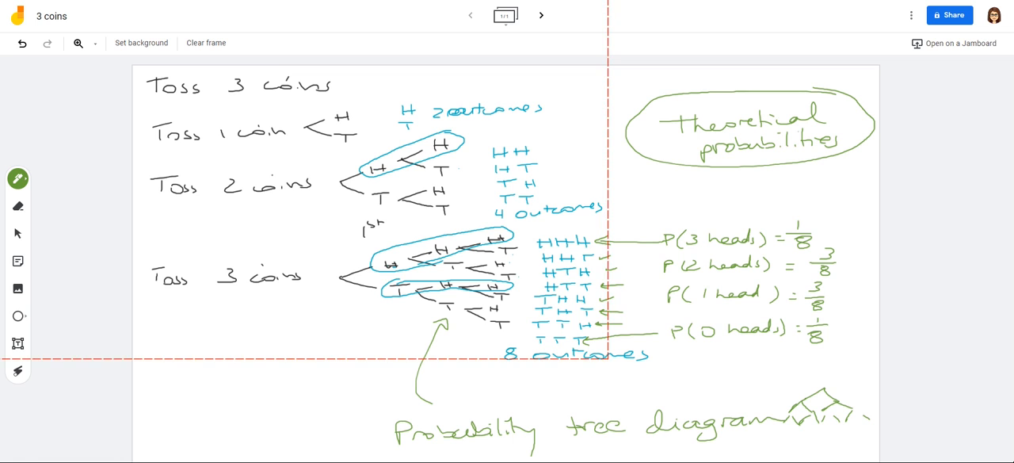
key("ctrl+shift+Tab")
left_click(765, 186)
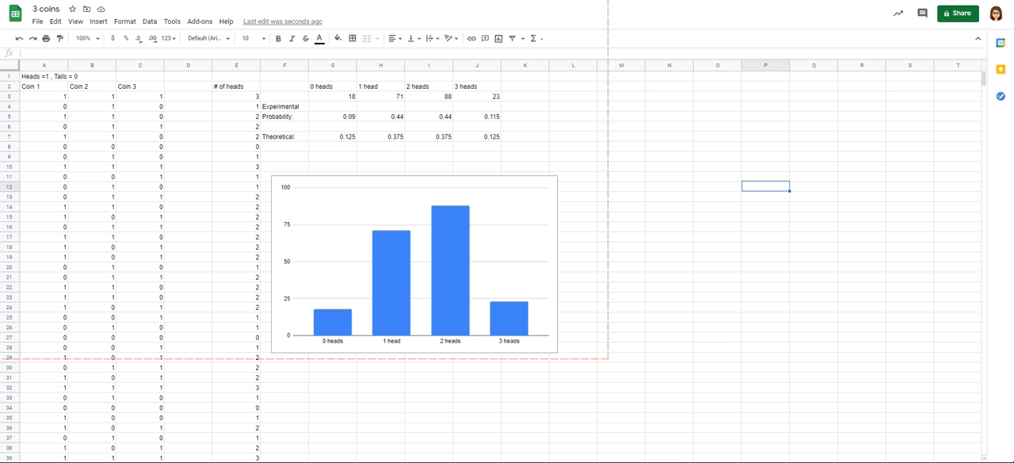